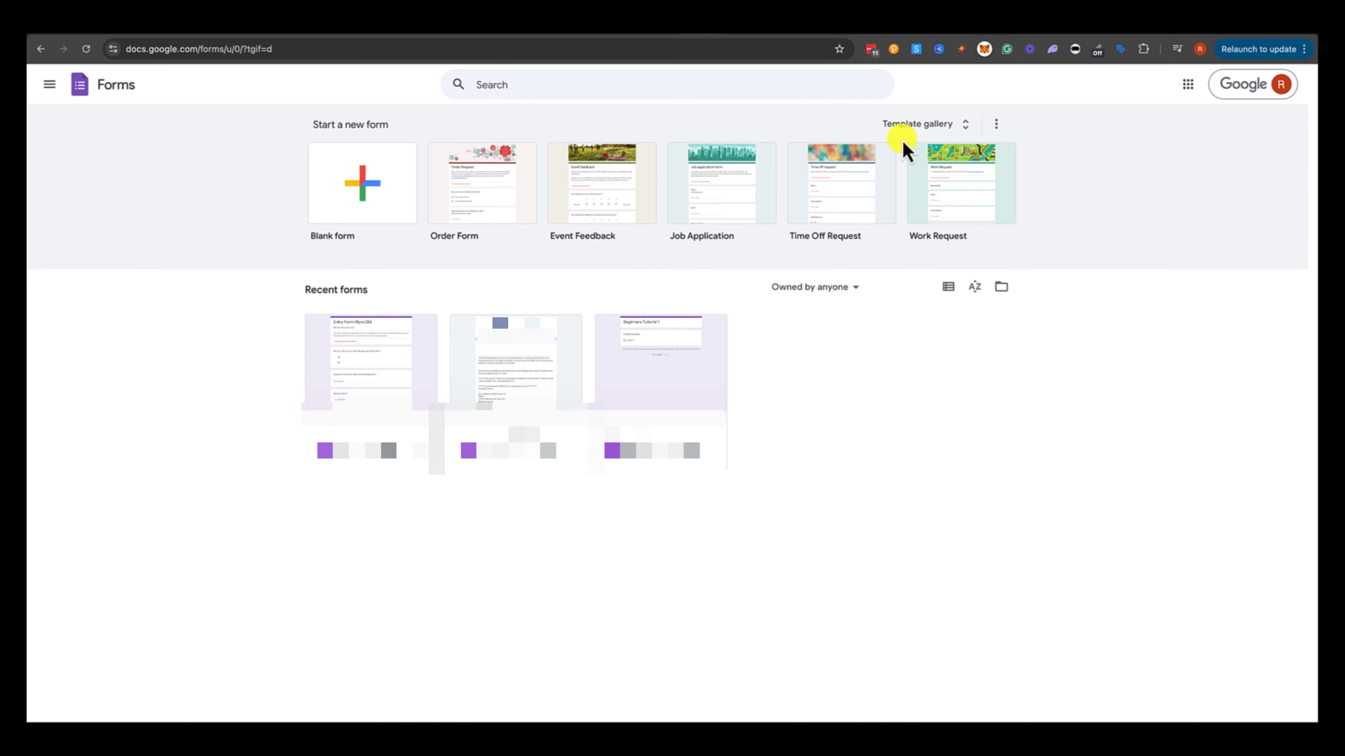
Step: Browse the full template gallery and create a form from the Find a Time template in the Personal category
click(948, 126)
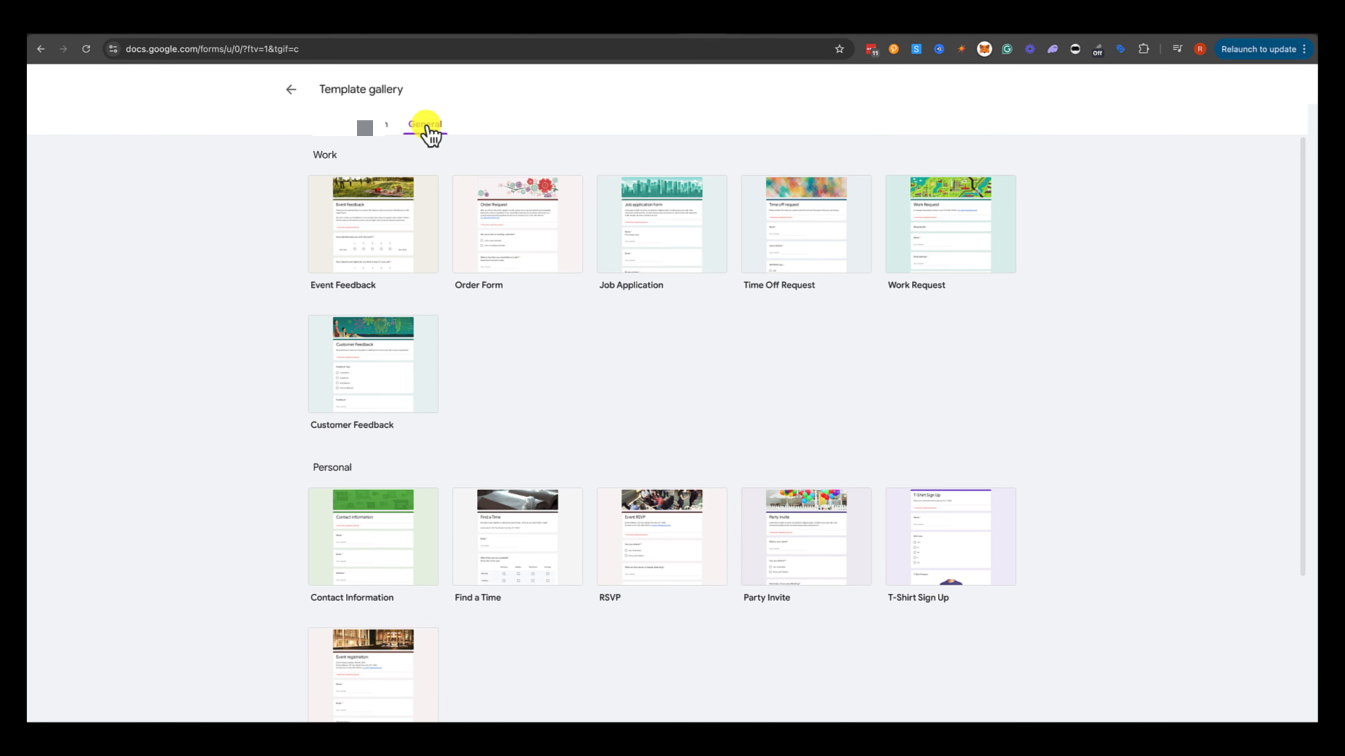
scroll(318, 358, down, 4)
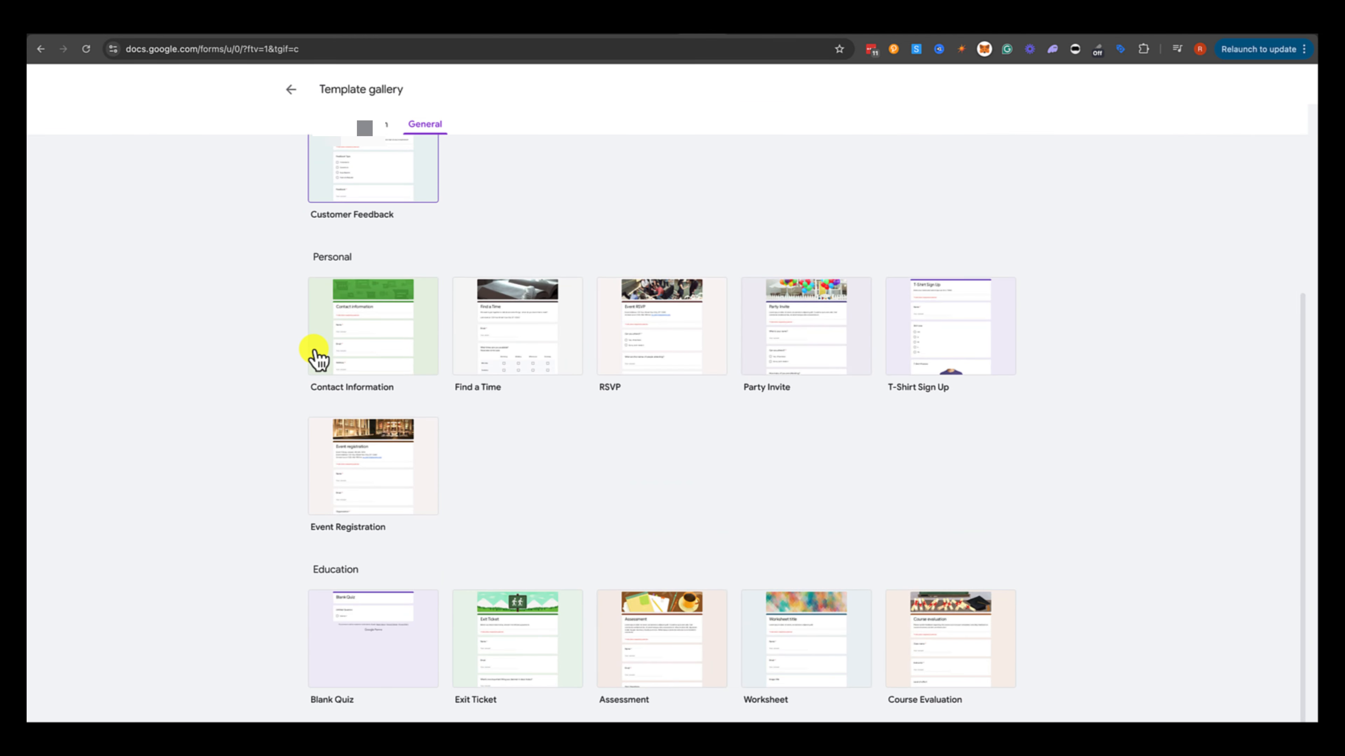
scroll(318, 357, up, 2)
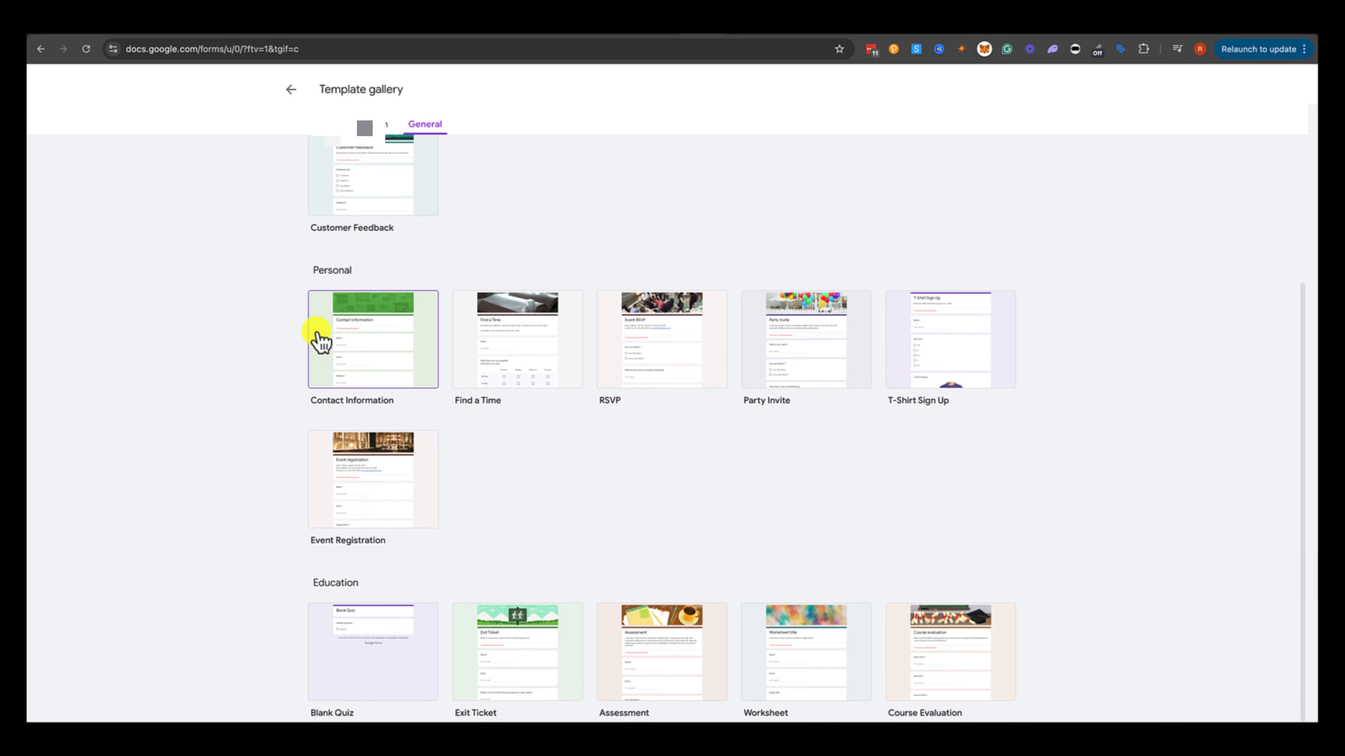
scroll(318, 339, up, 2)
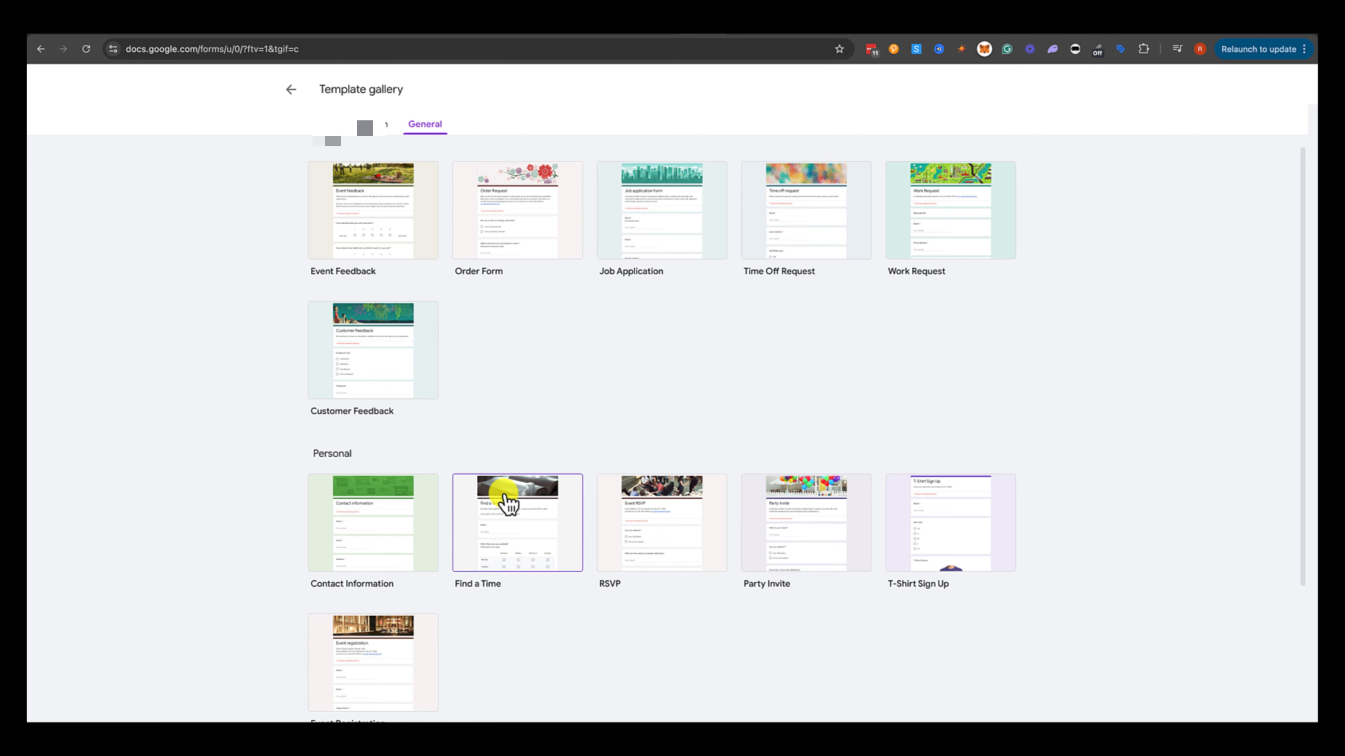
click(495, 506)
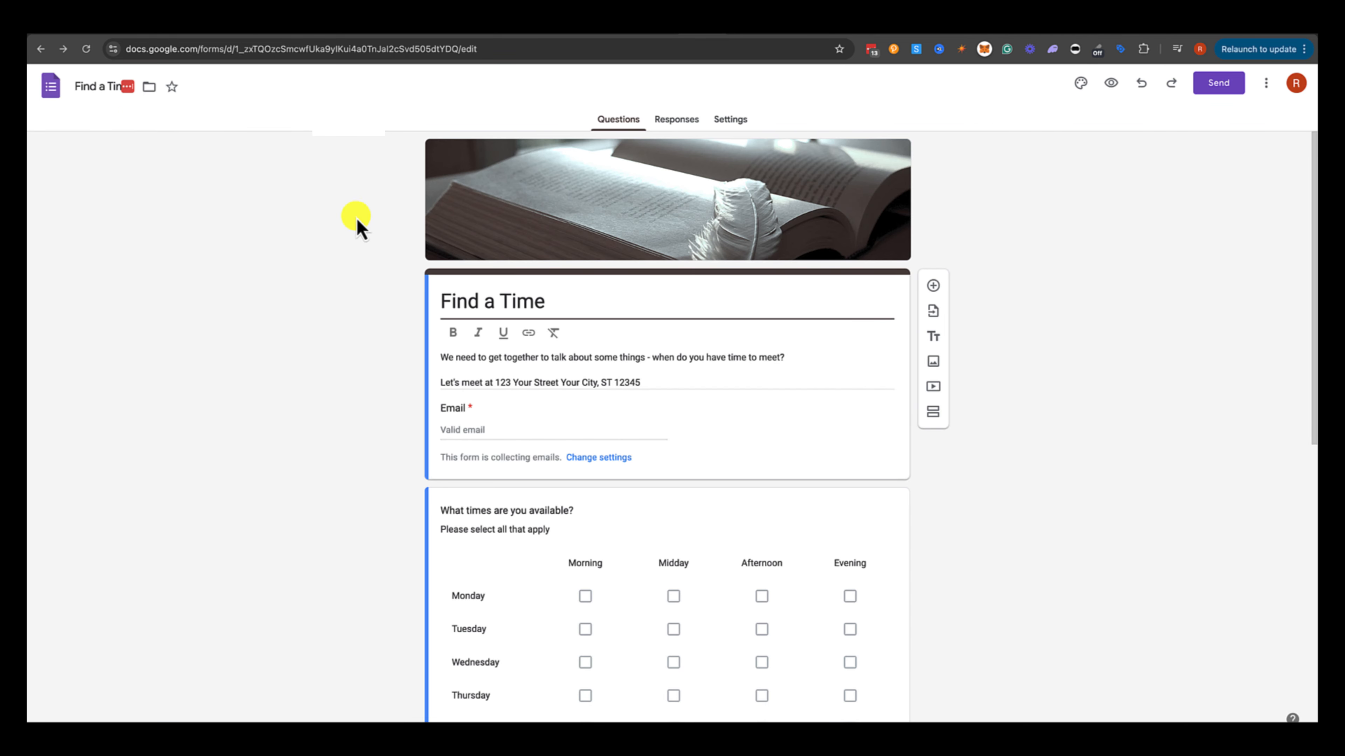
Step: Make a copy of the form named "Basketball Meeting" in My Drive
click(1265, 85)
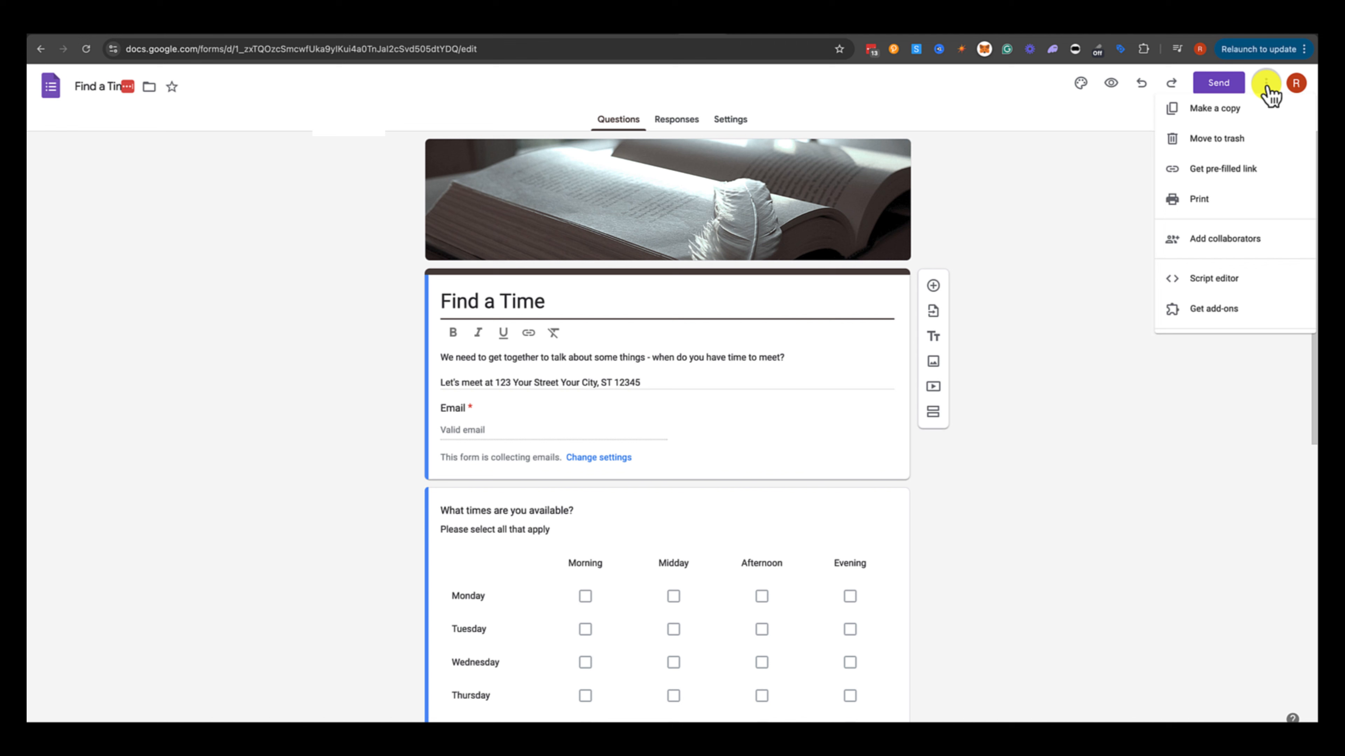
click(1213, 126)
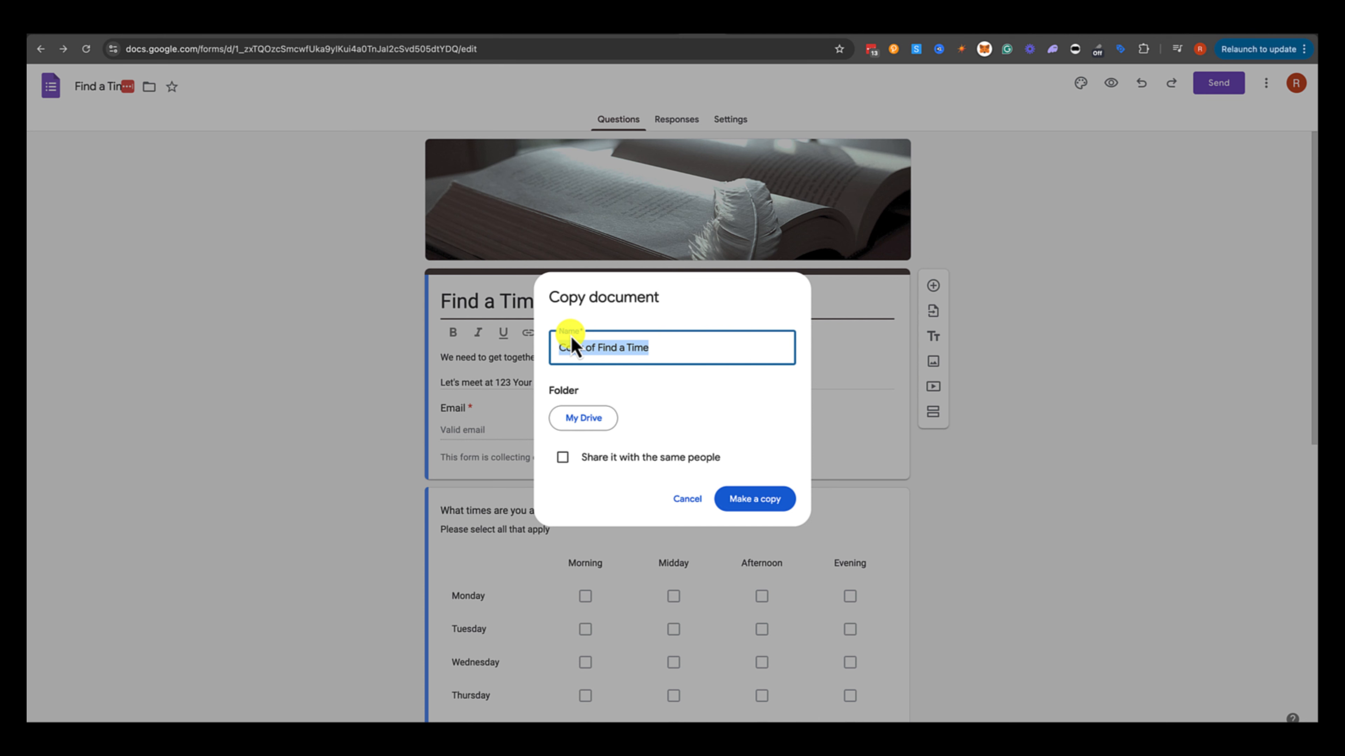
text(Meeting)
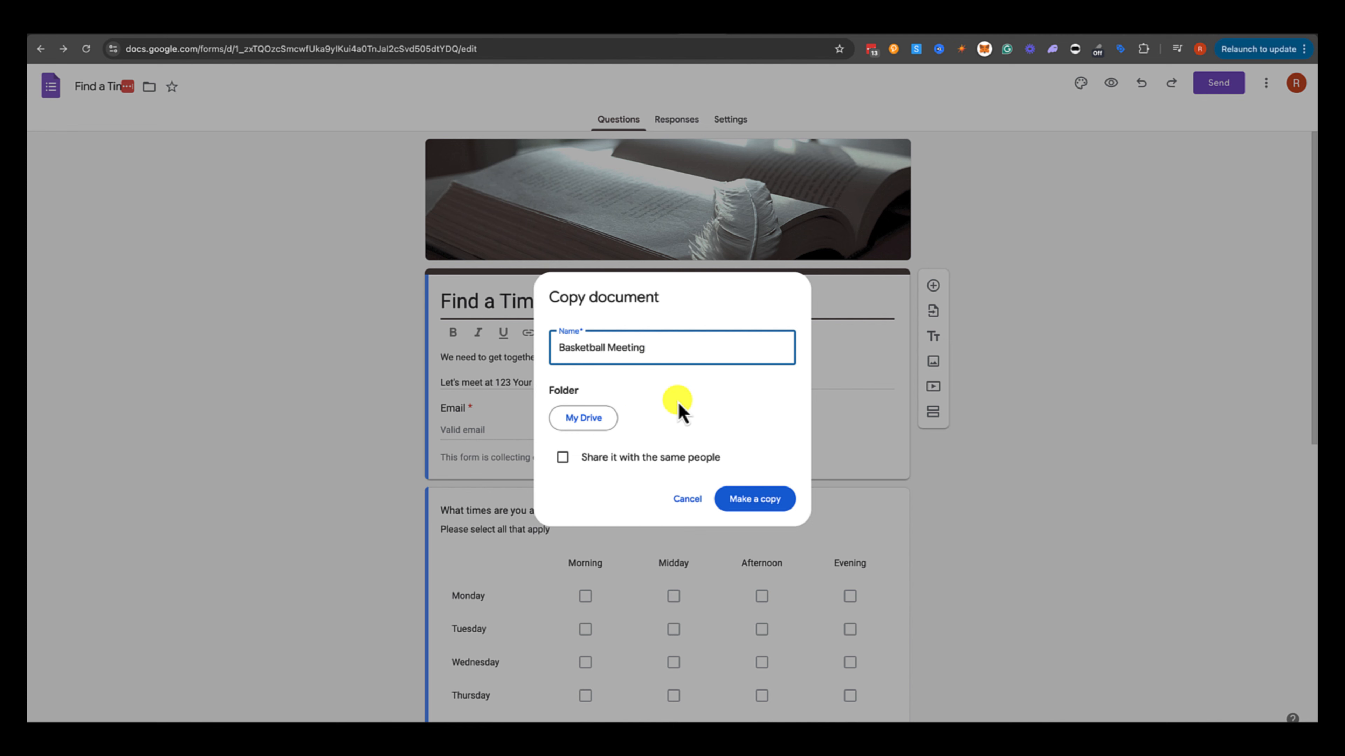
click(766, 507)
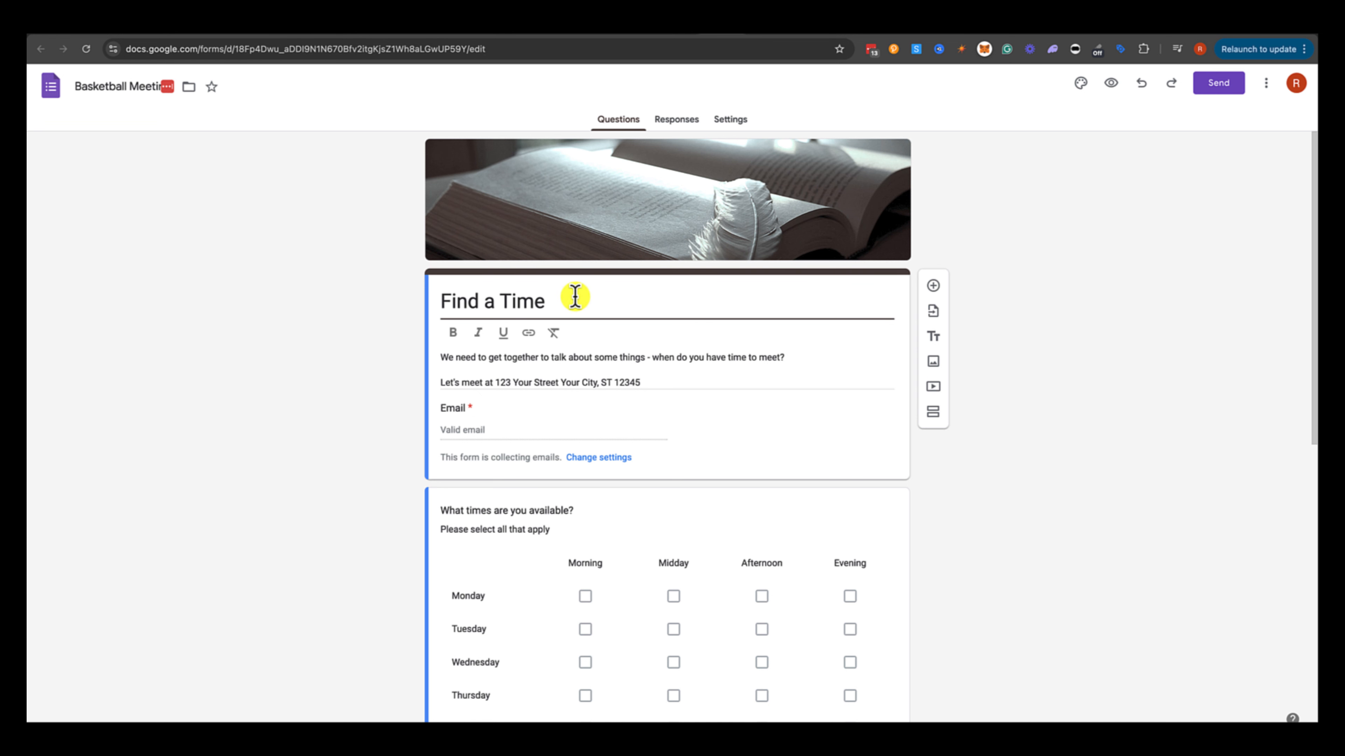
Step: Replace the form's title with "Basketball Meeting Time"
drag(575, 296, 444, 279)
text(Basketba)
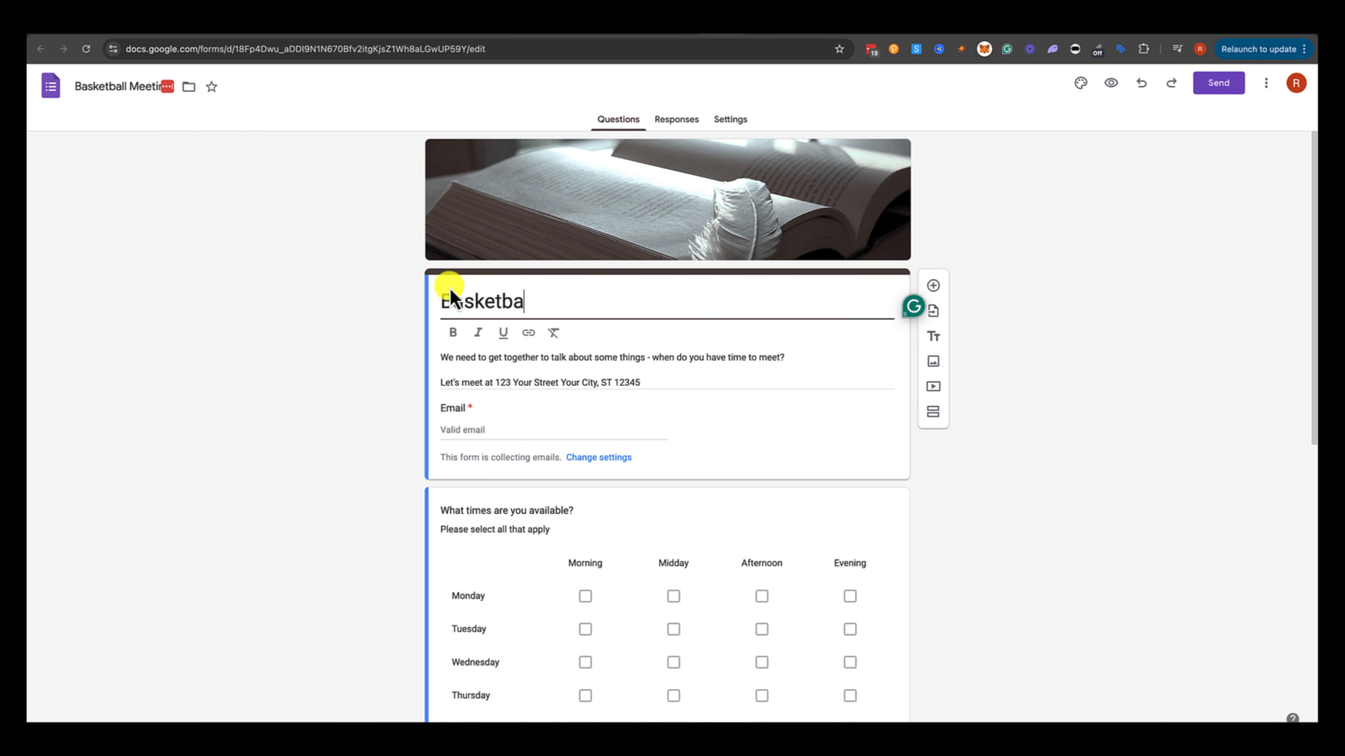
text(ll Meeting Time)
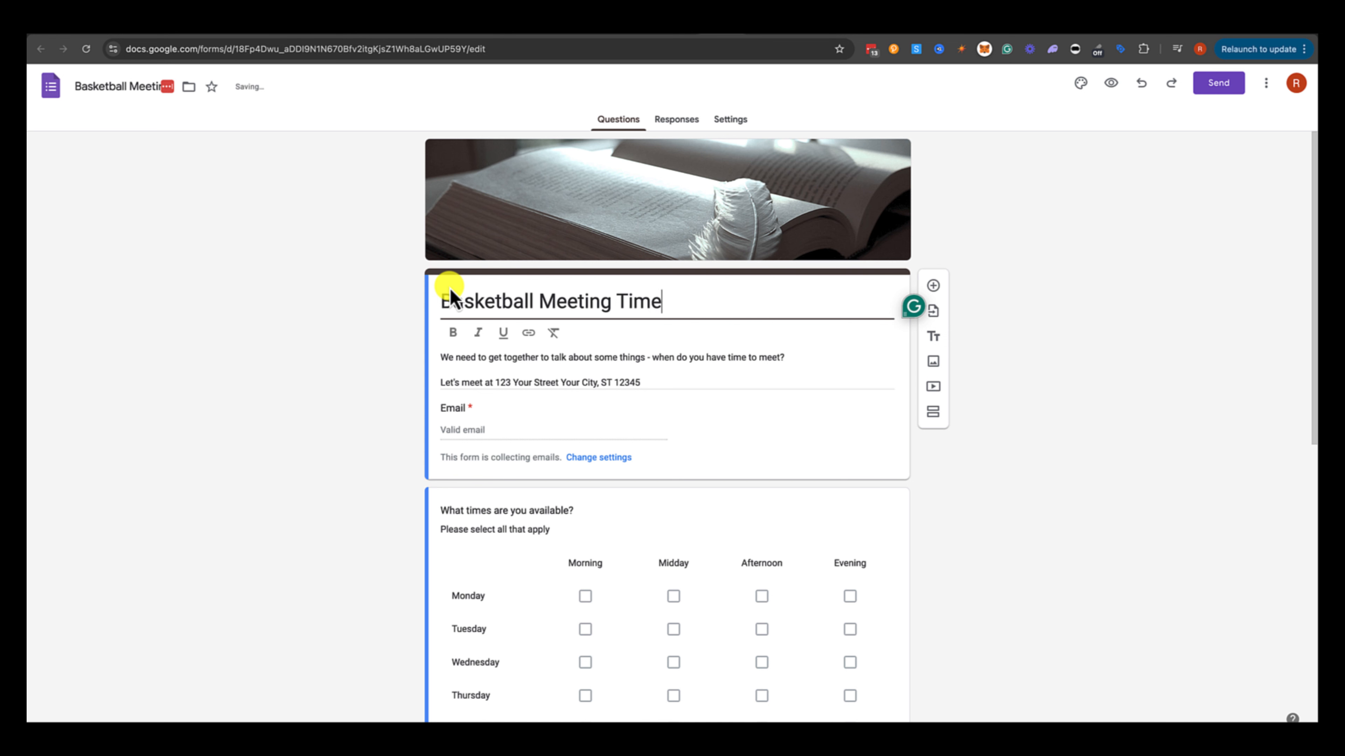
Step: Replace the form's description with "Please insert the time your available?"
triple_click(462, 358)
key(BackSpace)
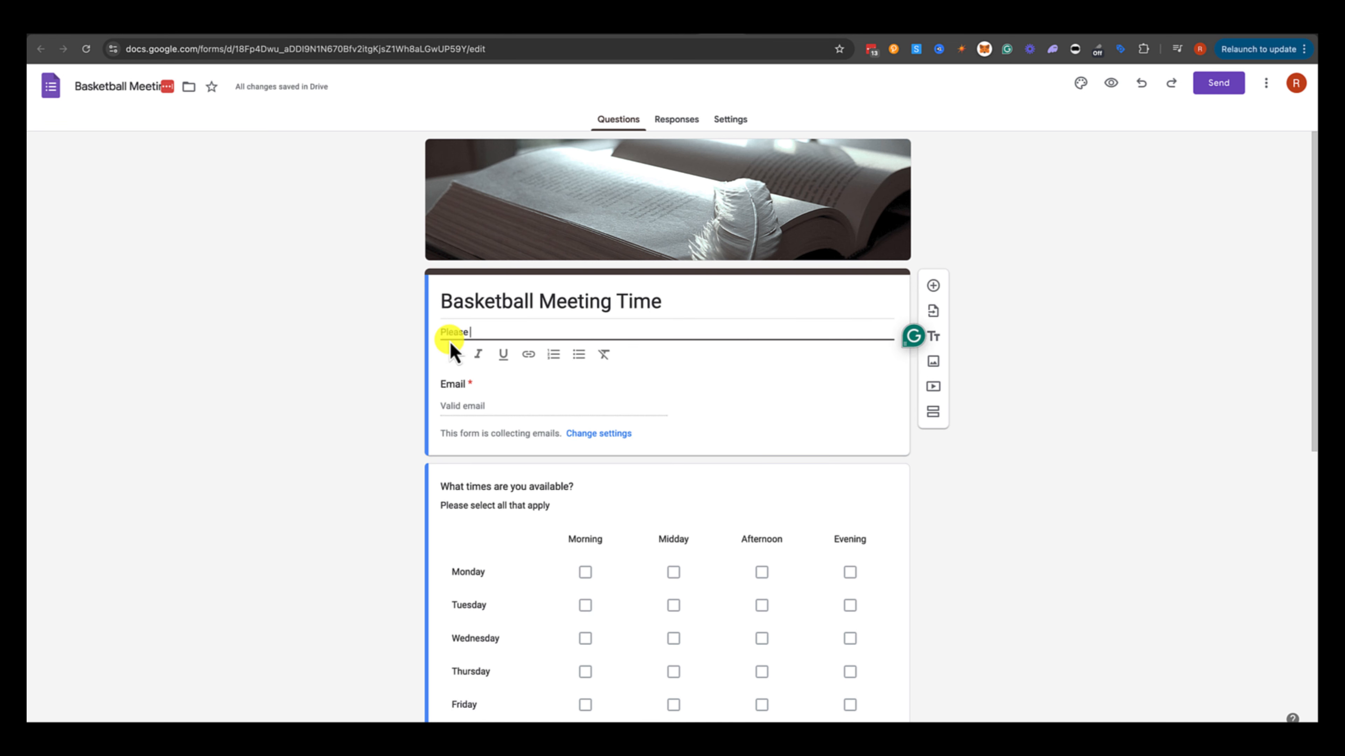
text(Please insert the time your available?)
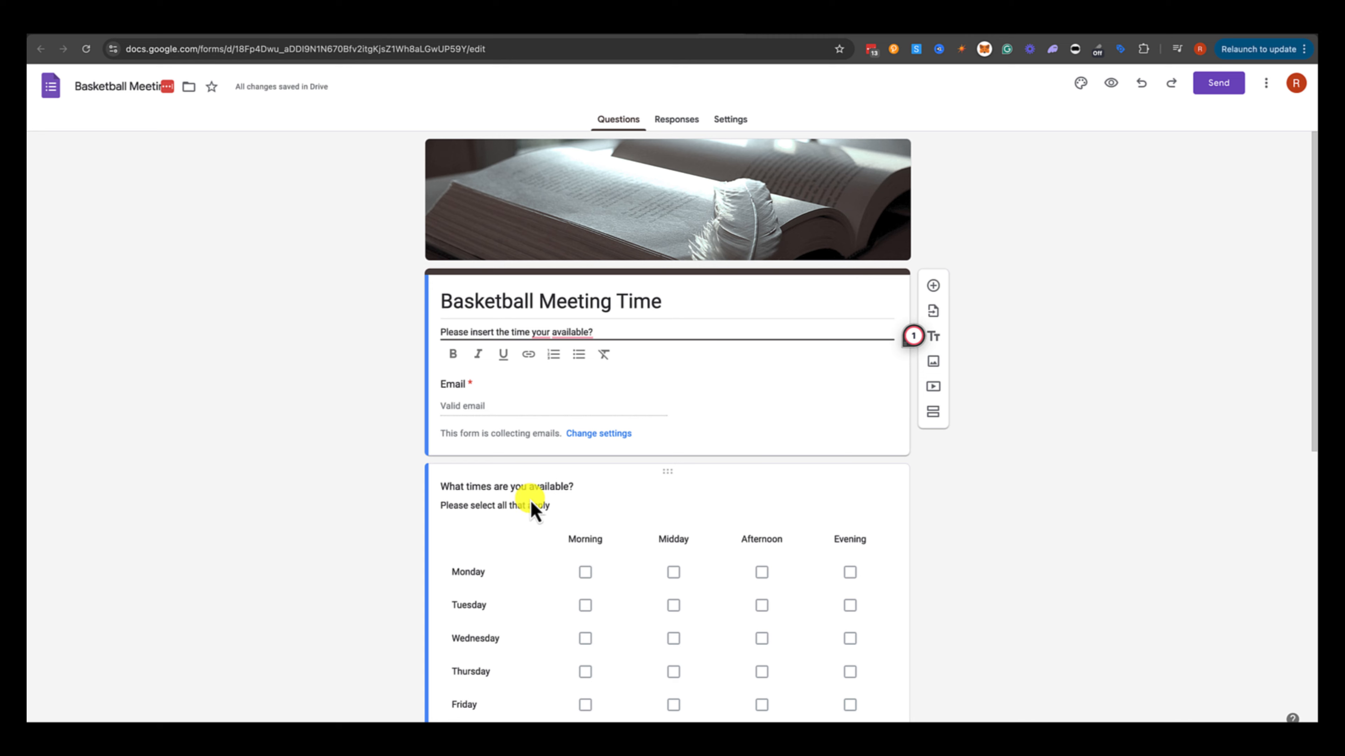
scroll(533, 511, down, 2)
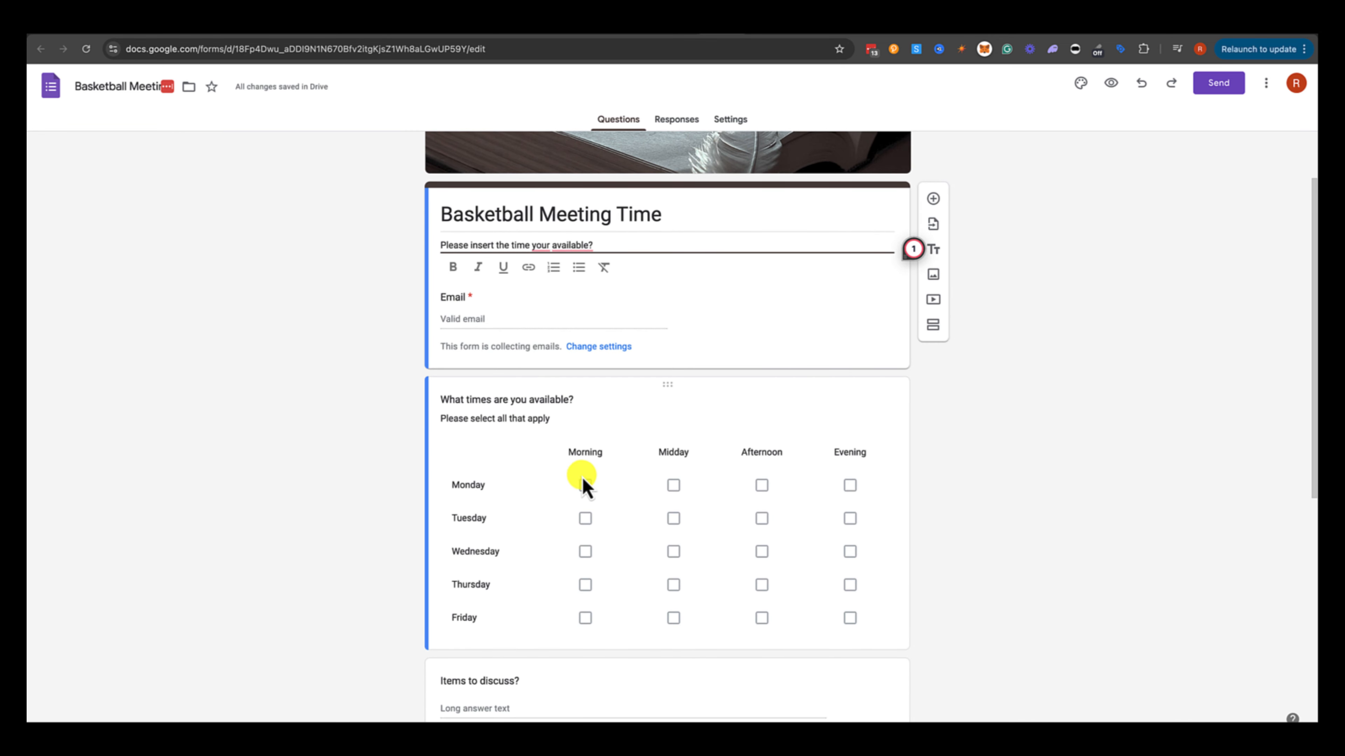
scroll(583, 483, up, 2)
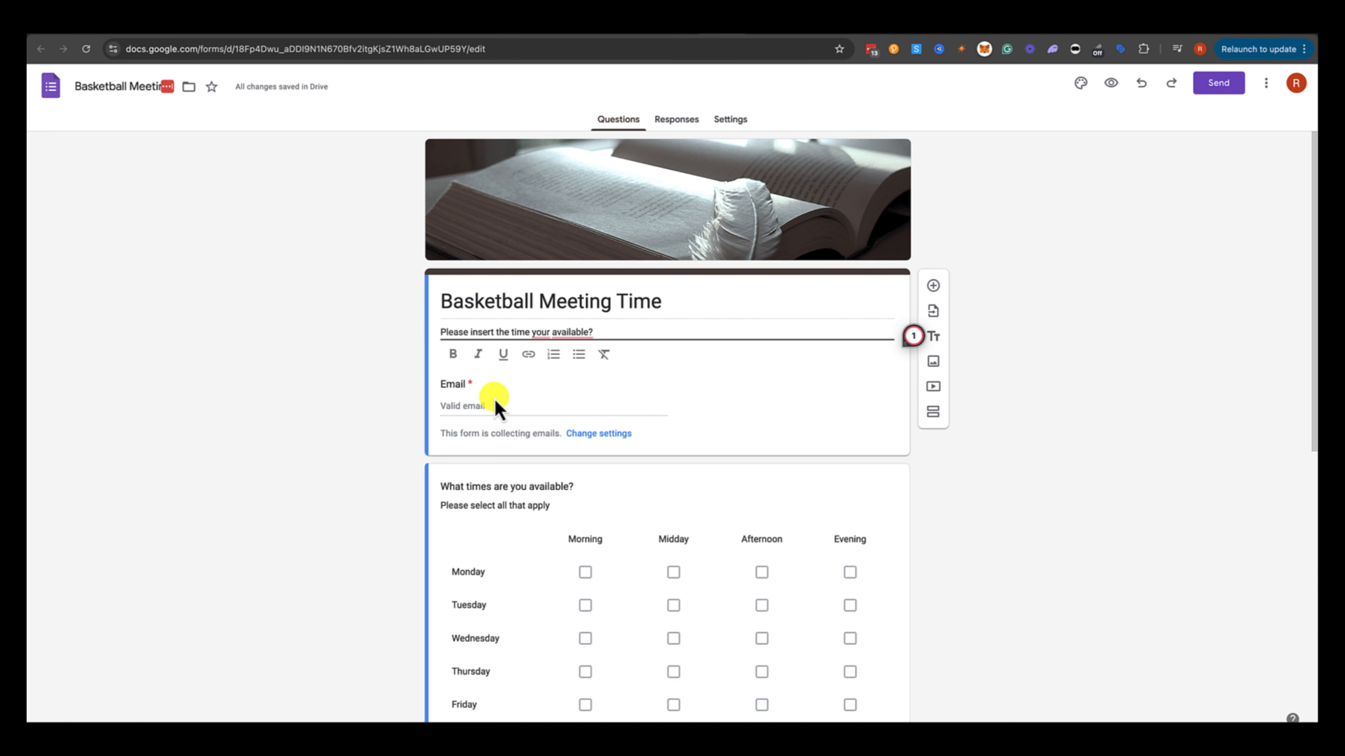
click(476, 407)
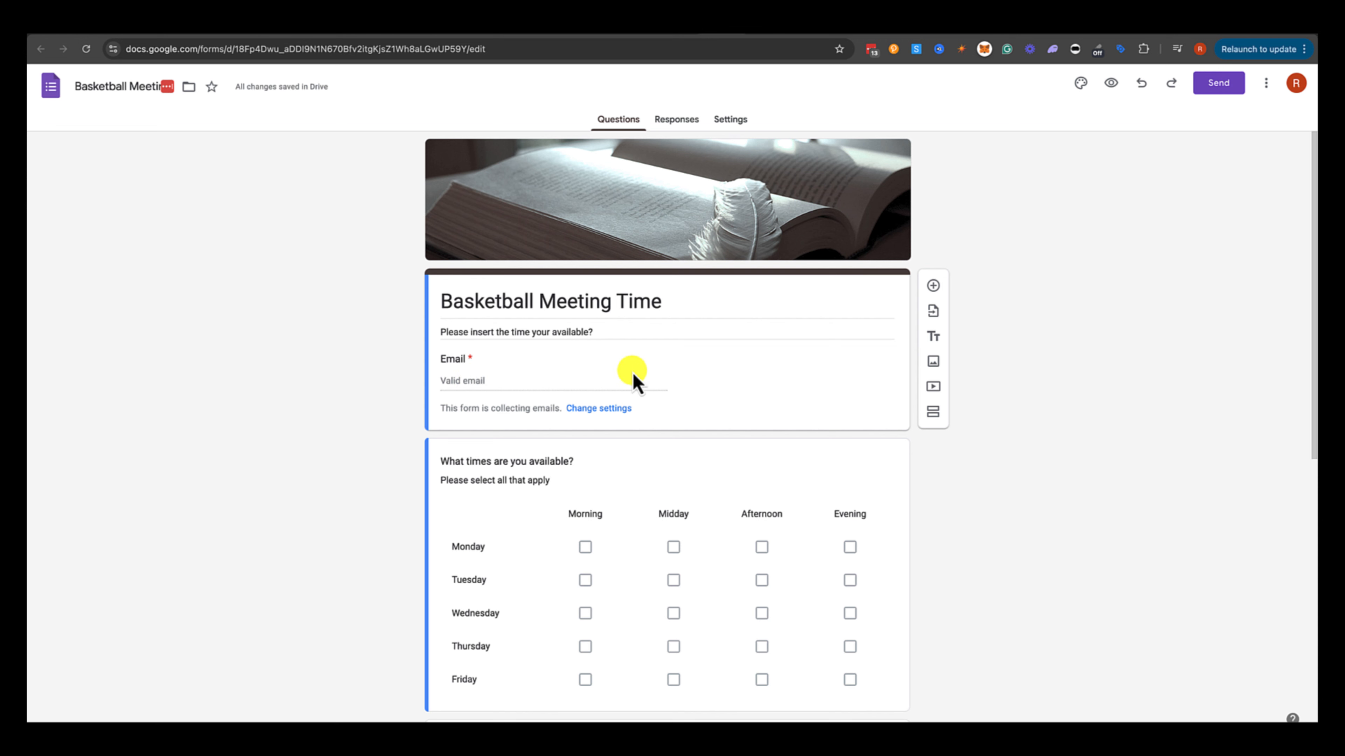
Step: Add a required short answer question titled "Enter your Email Address" below the form header
click(933, 289)
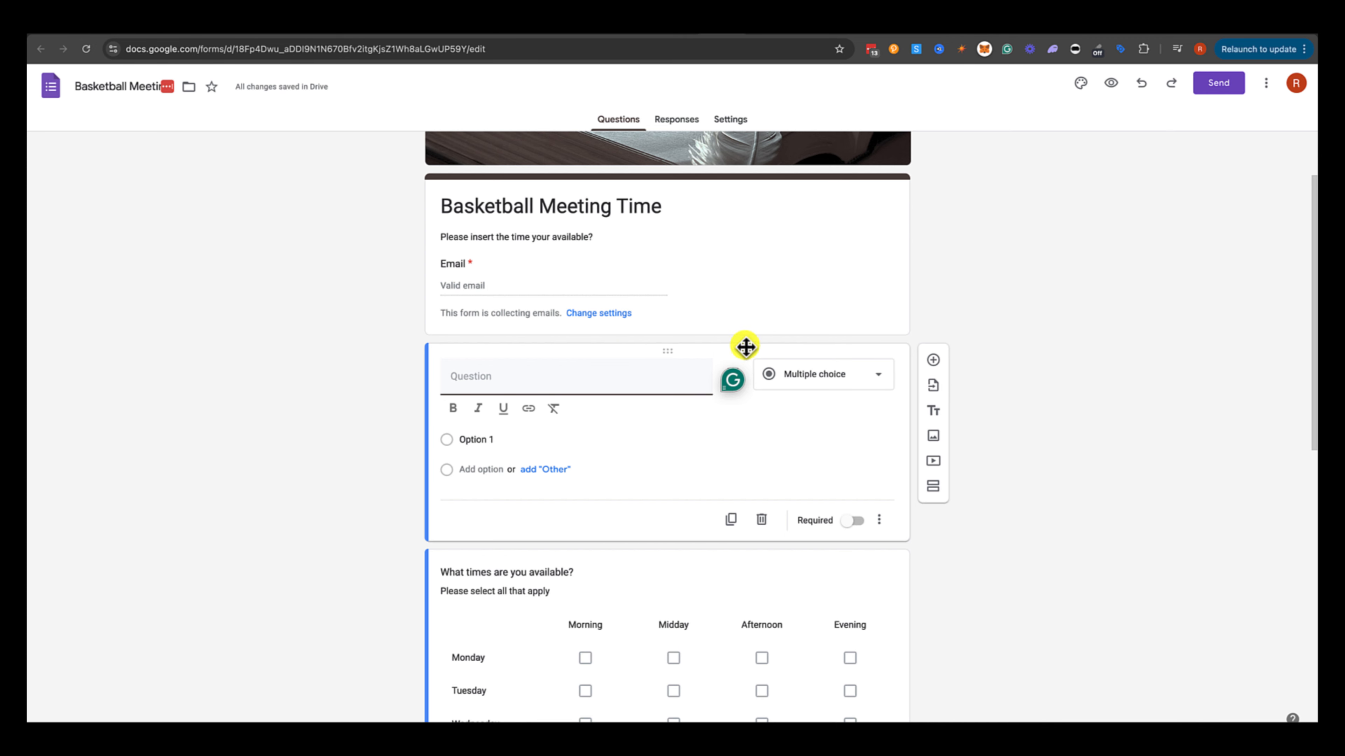
click(868, 377)
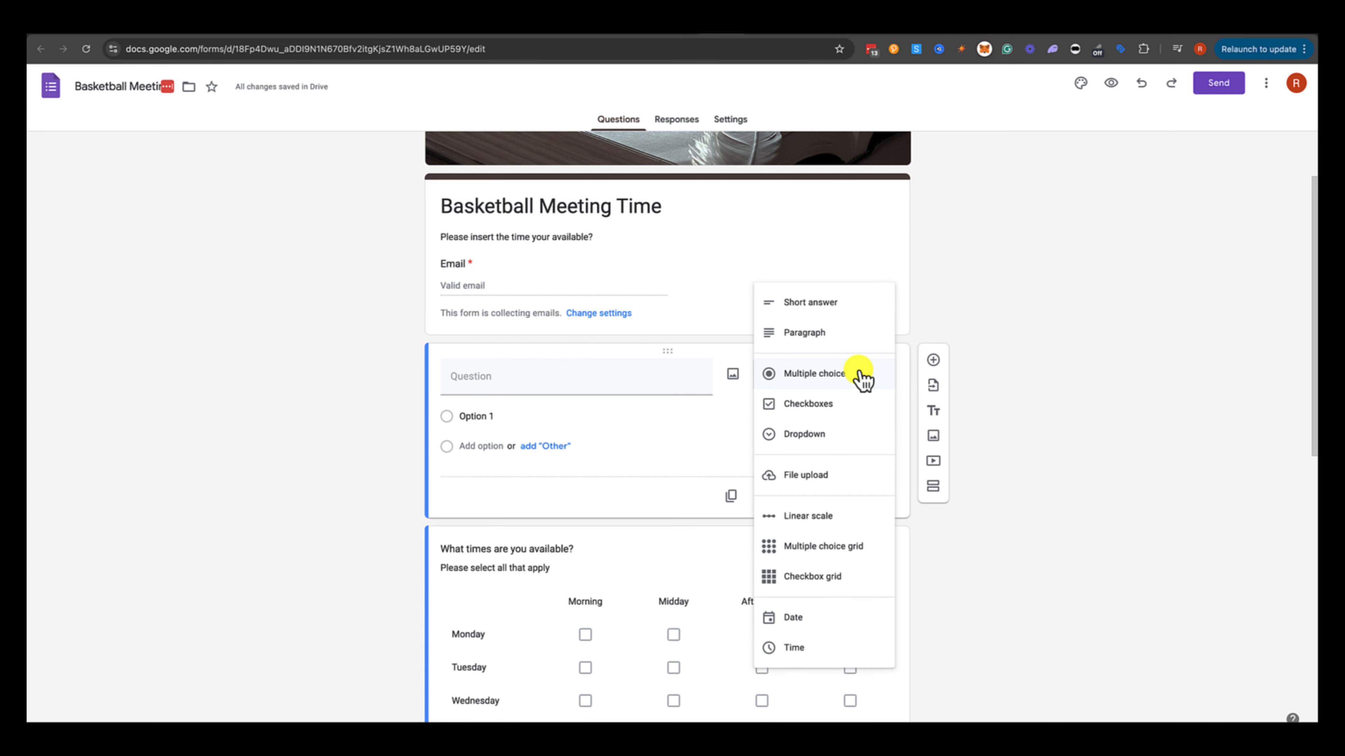
click(835, 313)
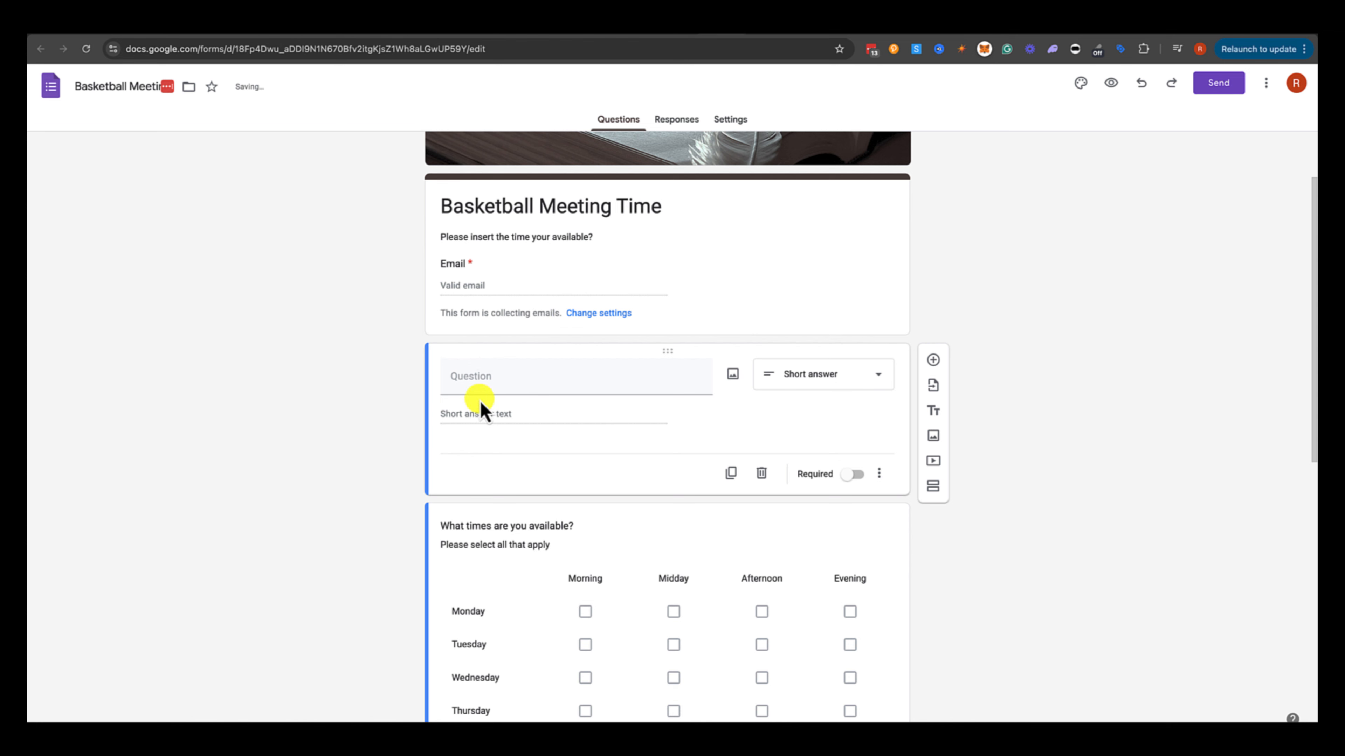
click(478, 373)
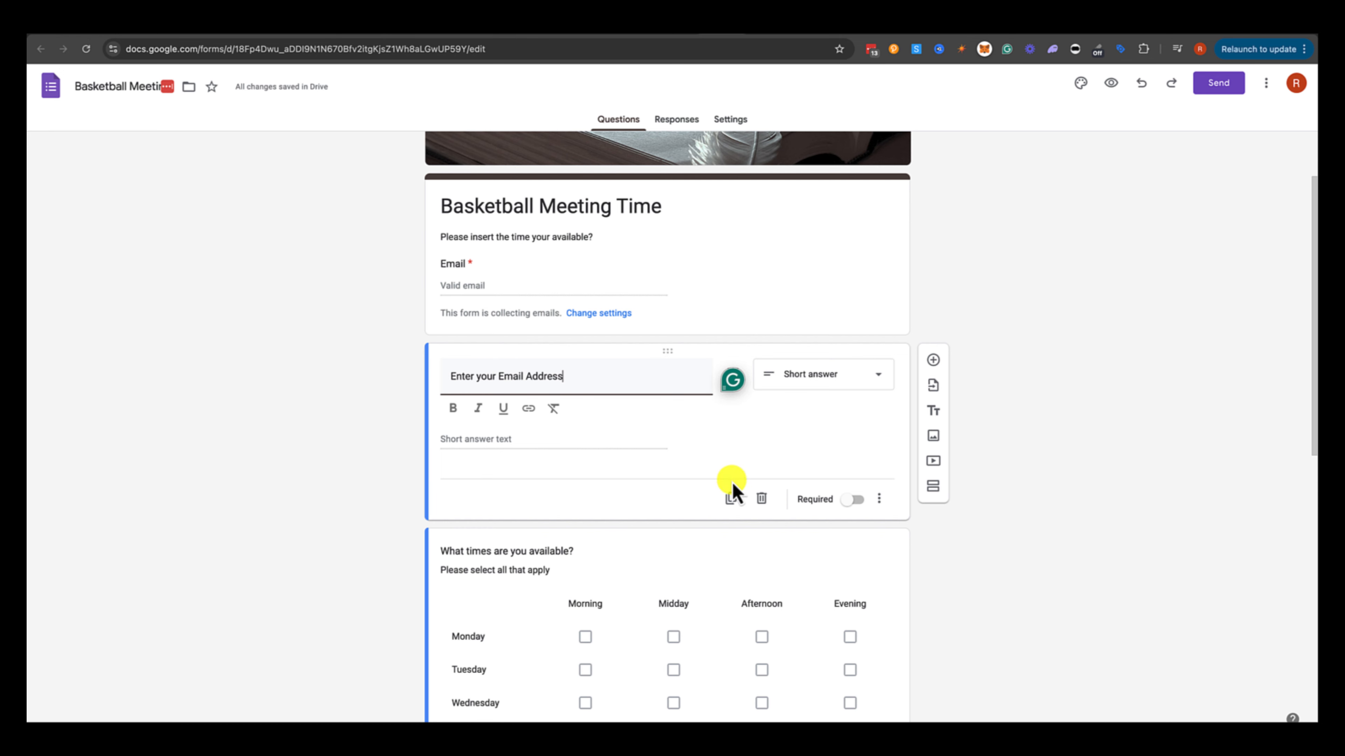
click(849, 501)
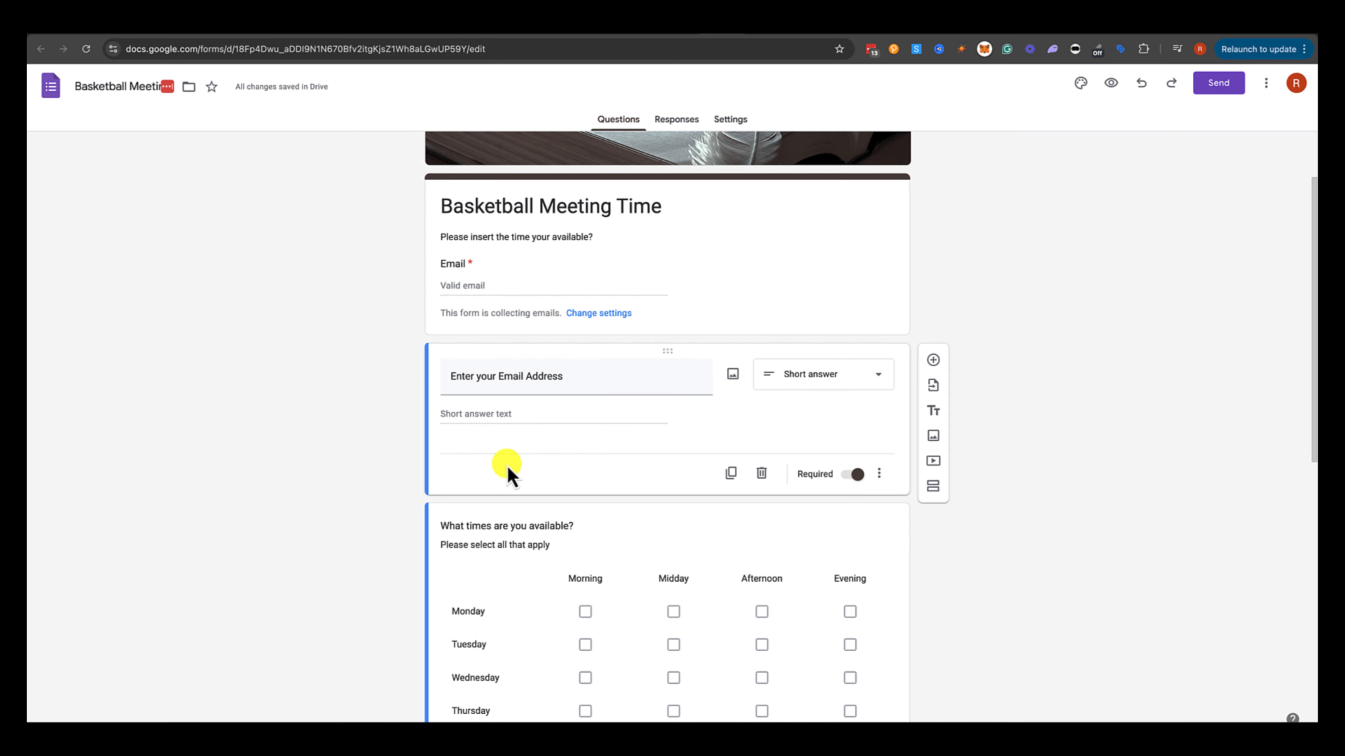
Step: Preview the form, return to the editor and review the remaining questions down to the end
click(1111, 83)
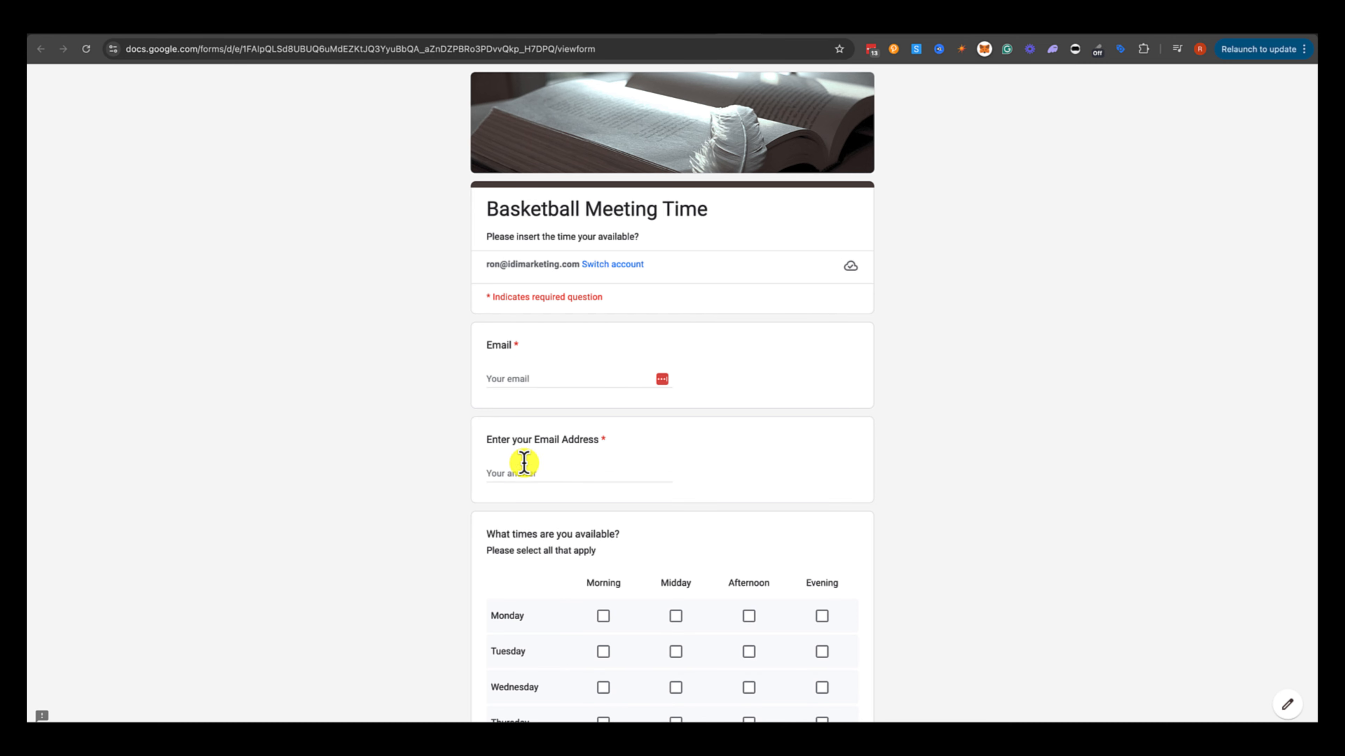
click(696, 36)
scroll(699, 423, down, 3)
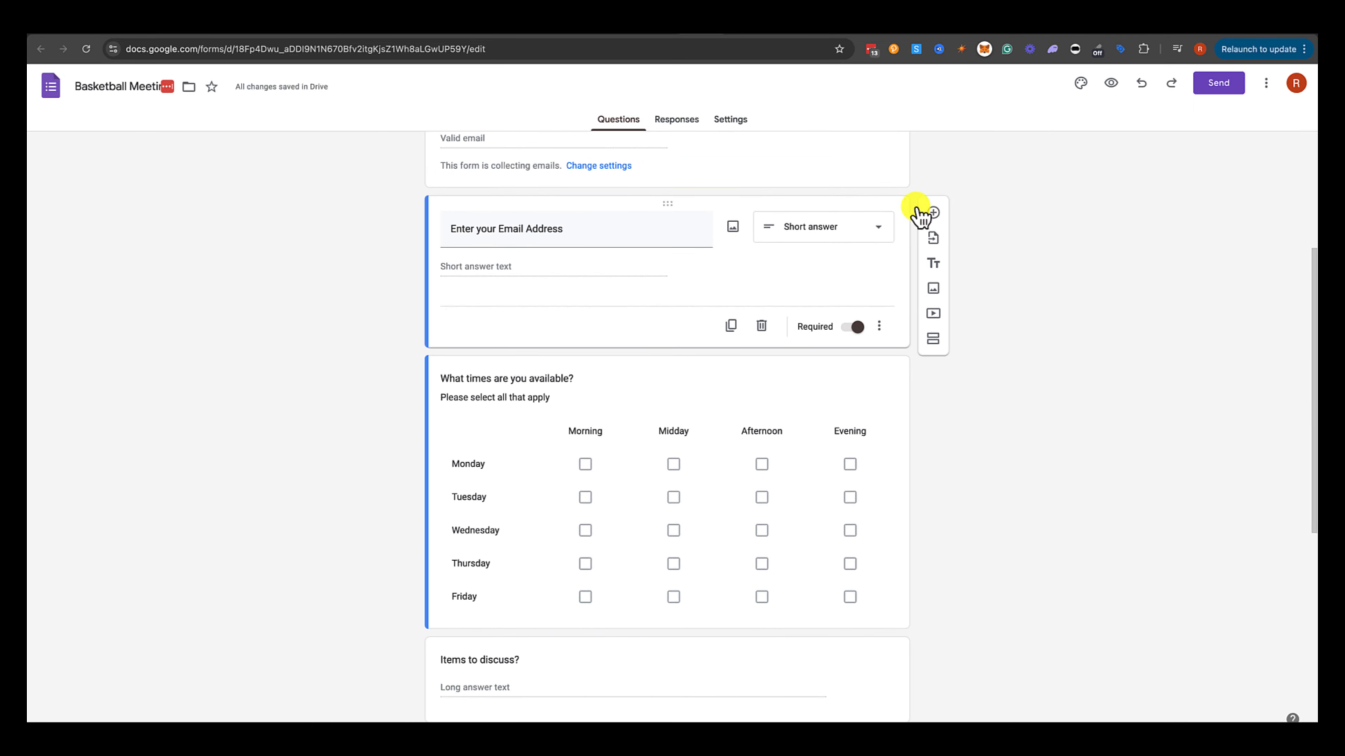
scroll(752, 418, down, 3)
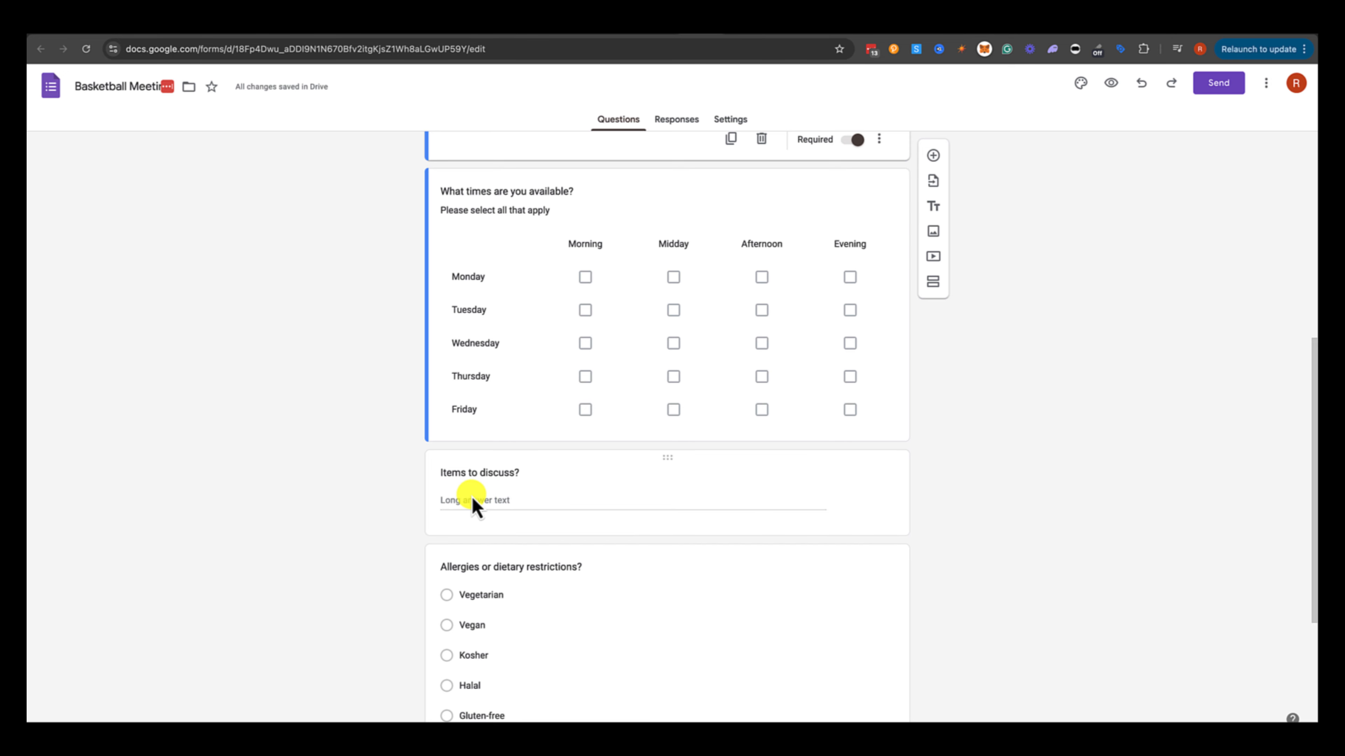
scroll(476, 503, down, 4)
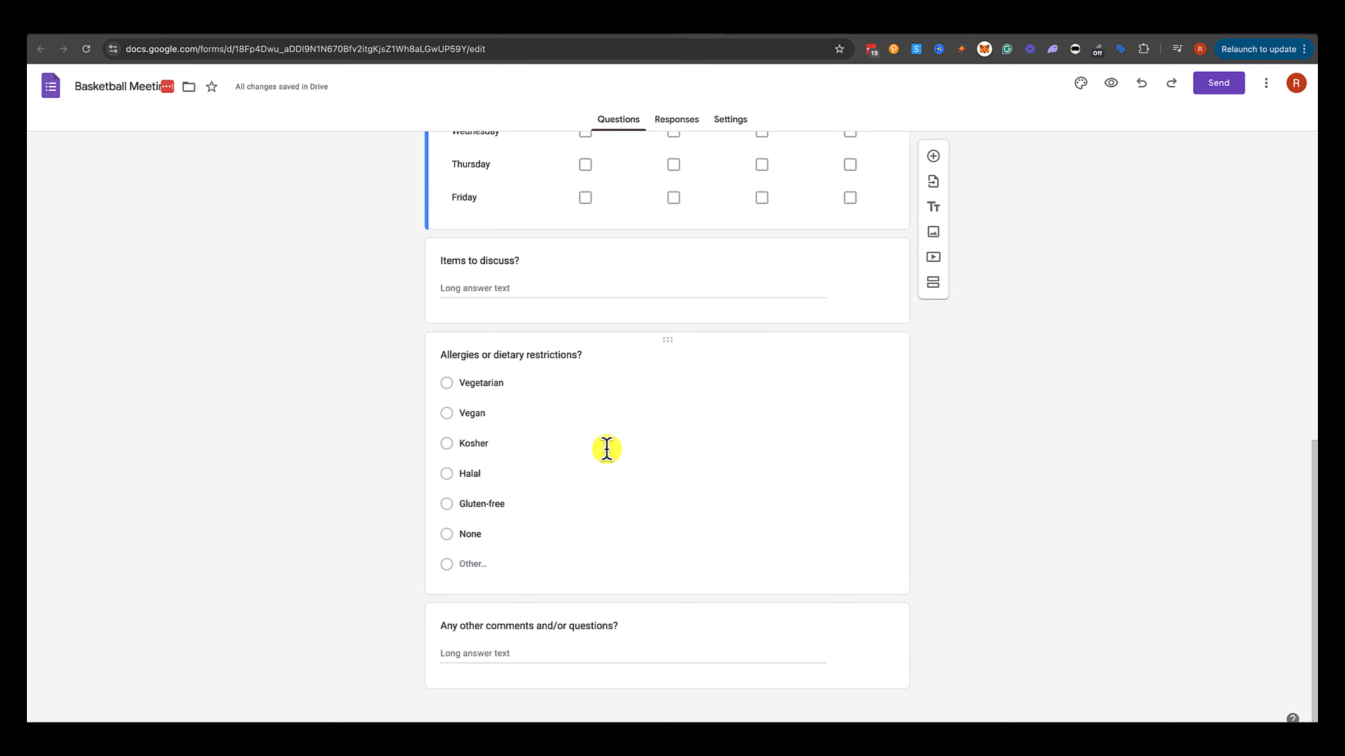
Step: Add a required multiple choice question "Bringing Food?" with the options Yes and No after the email address question
scroll(688, 392, up, 2)
click(933, 157)
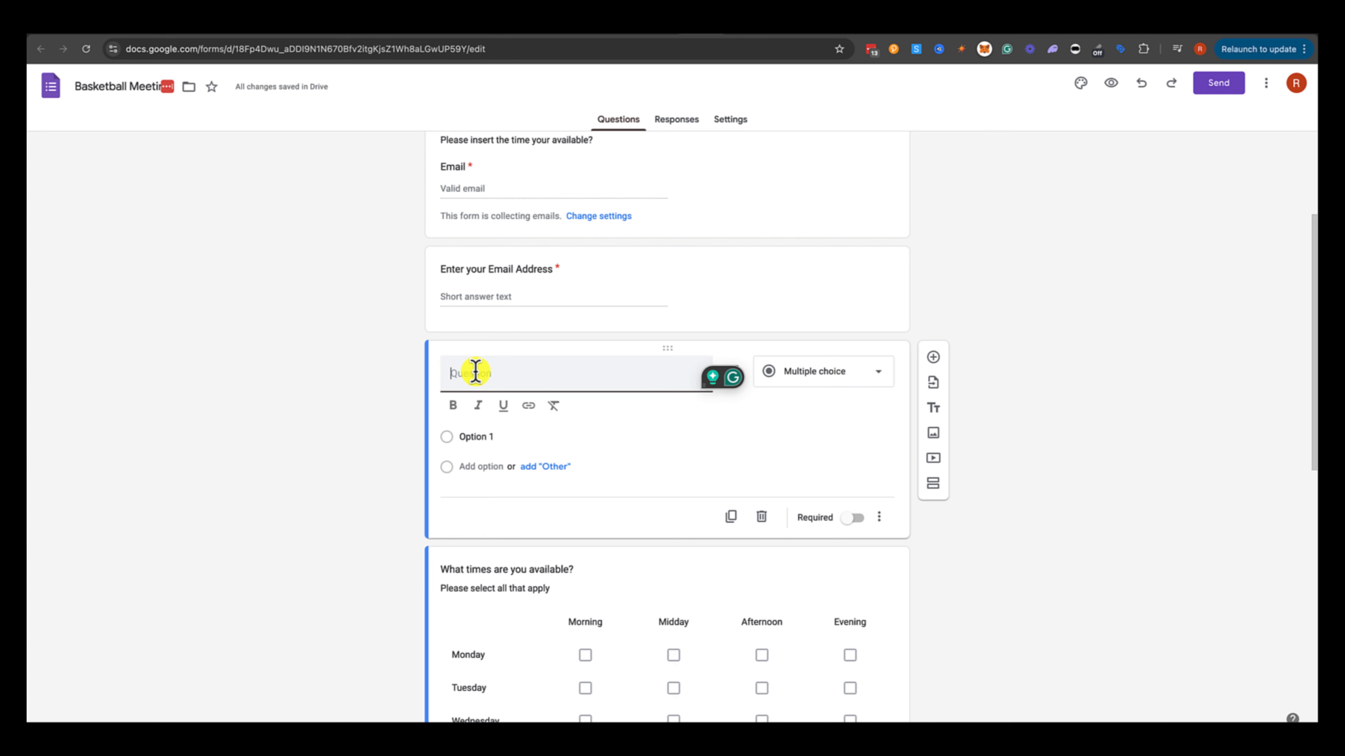
text(Bri)
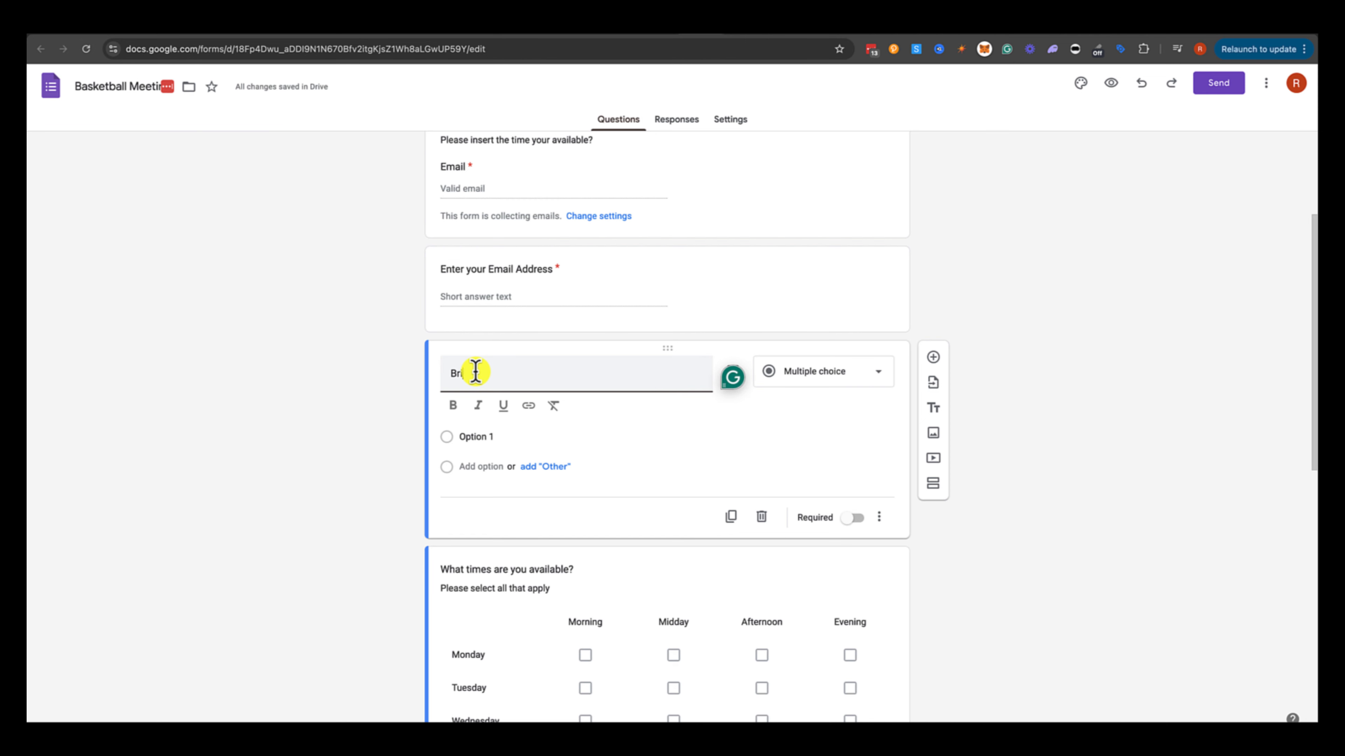
text(nging Food?)
click(471, 434)
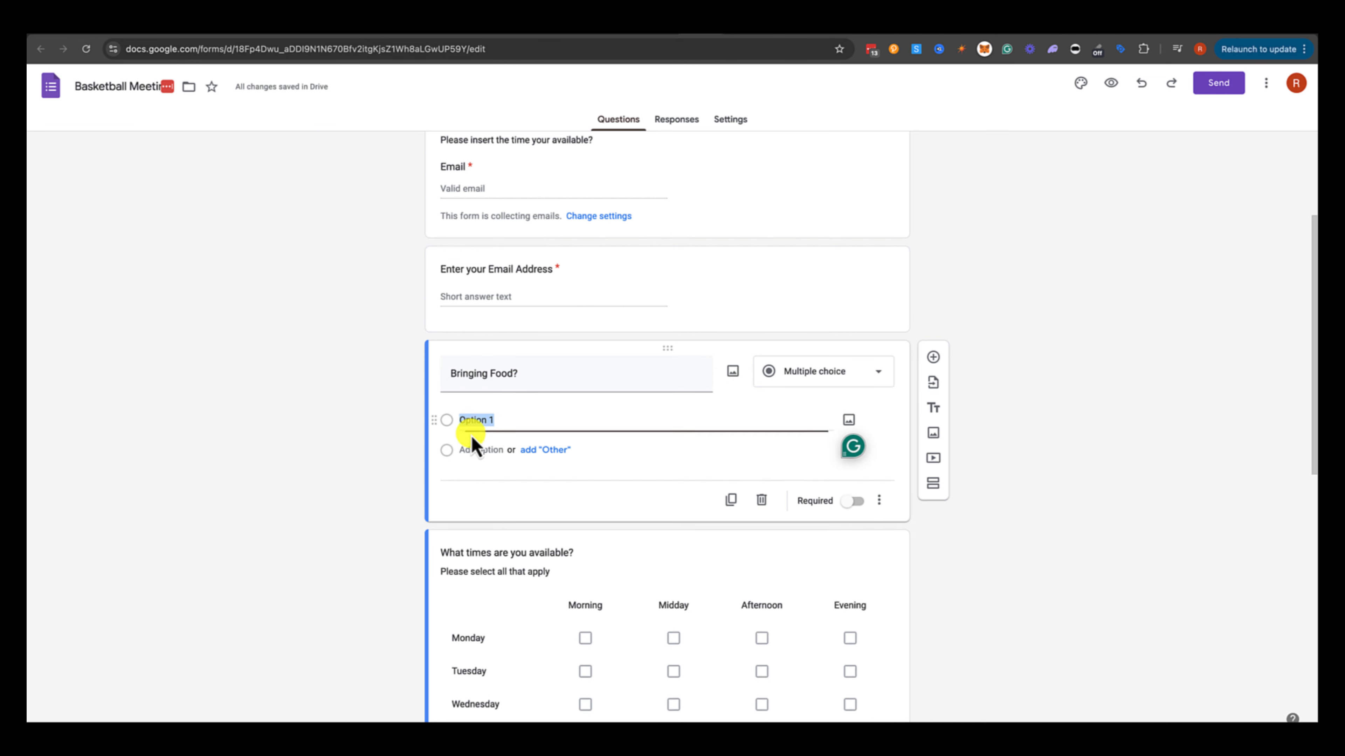
text(Yes)
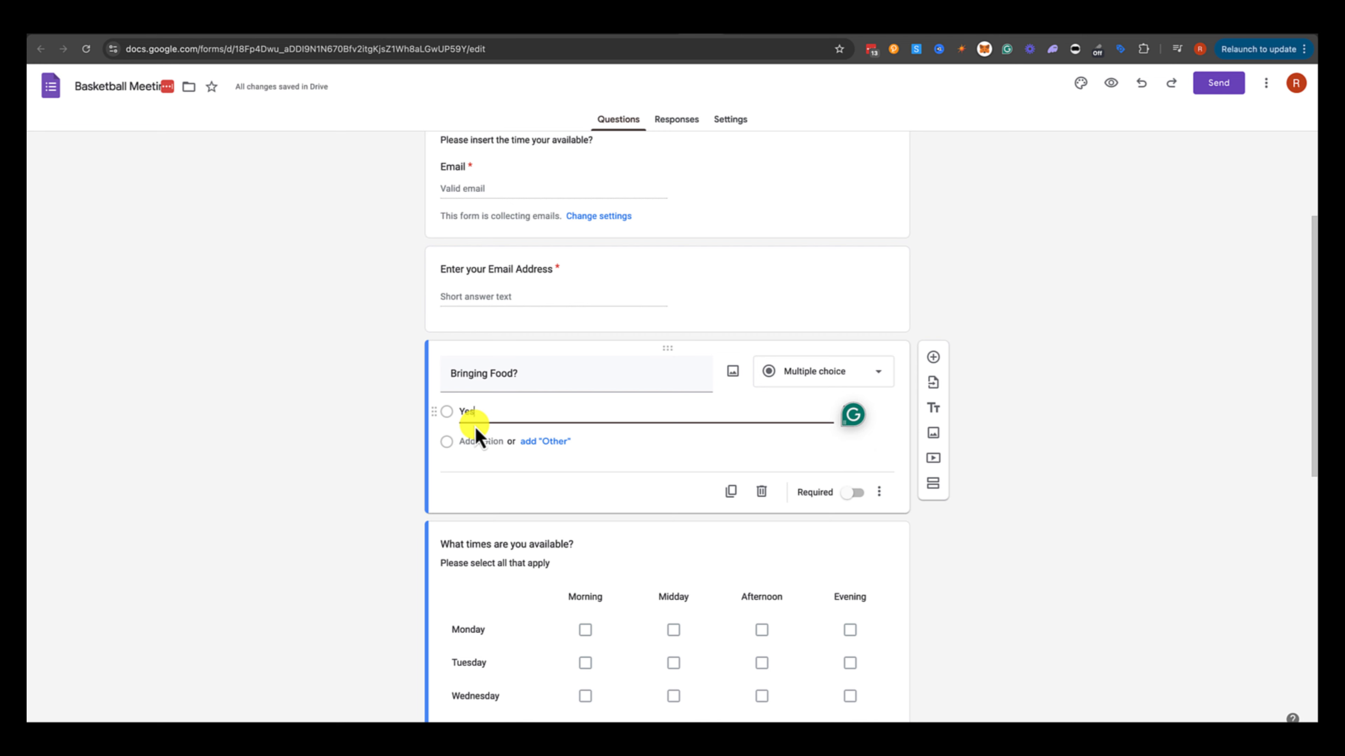
click(526, 453)
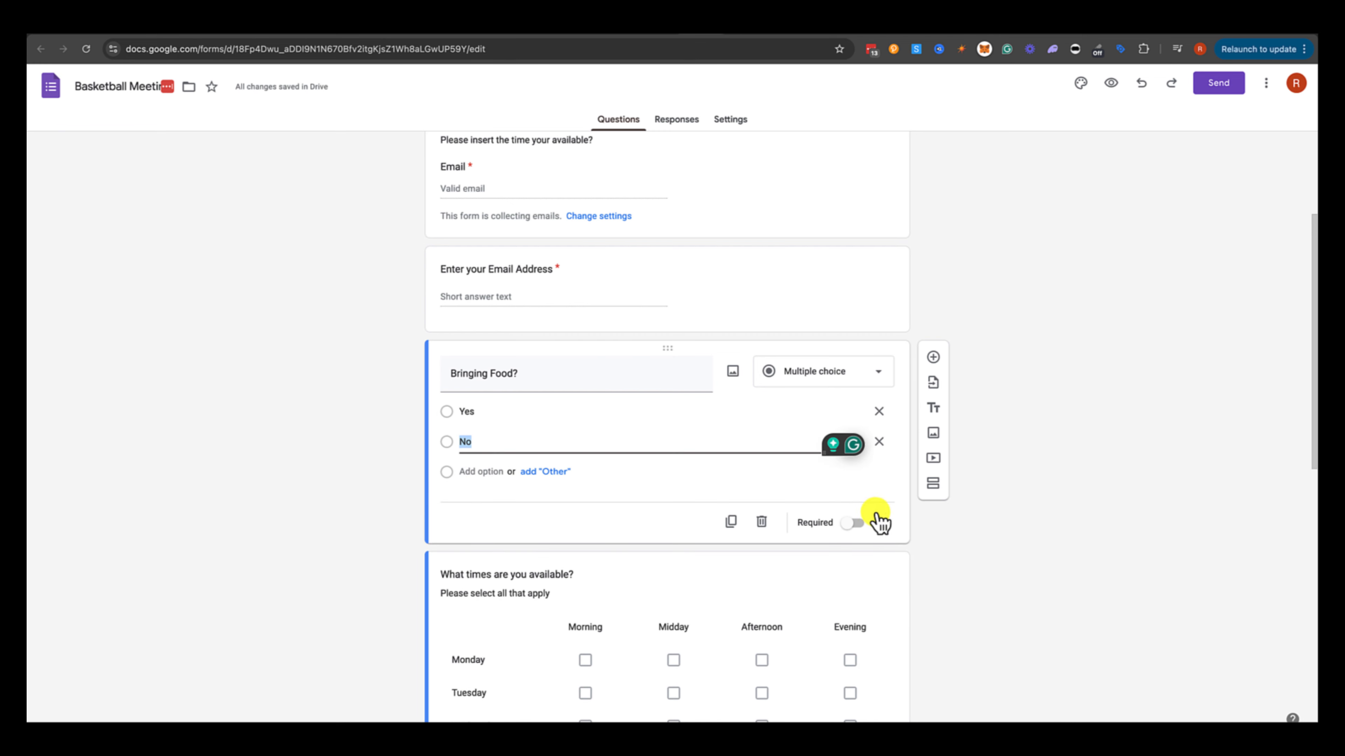
click(853, 523)
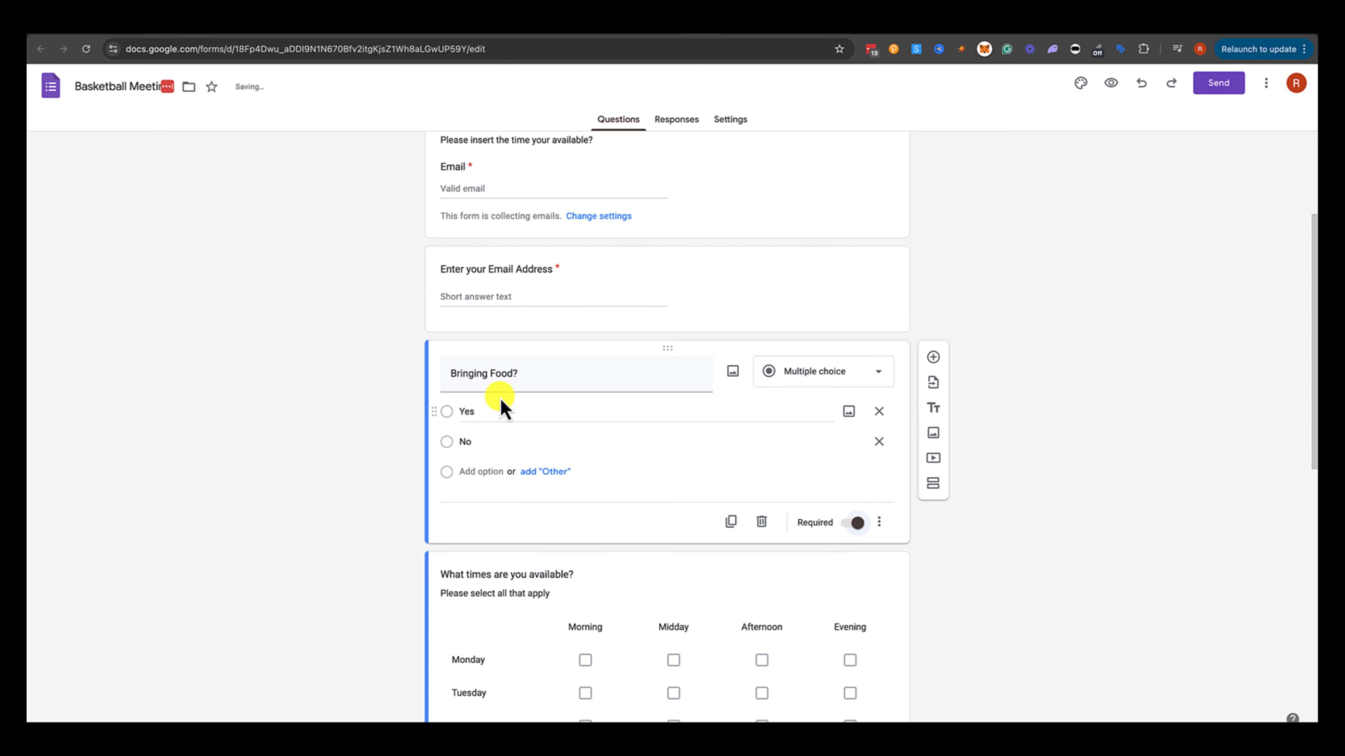
Step: Reword the food question's title to "Are You Bringing Food?"
triple_click(446, 377)
click(445, 378)
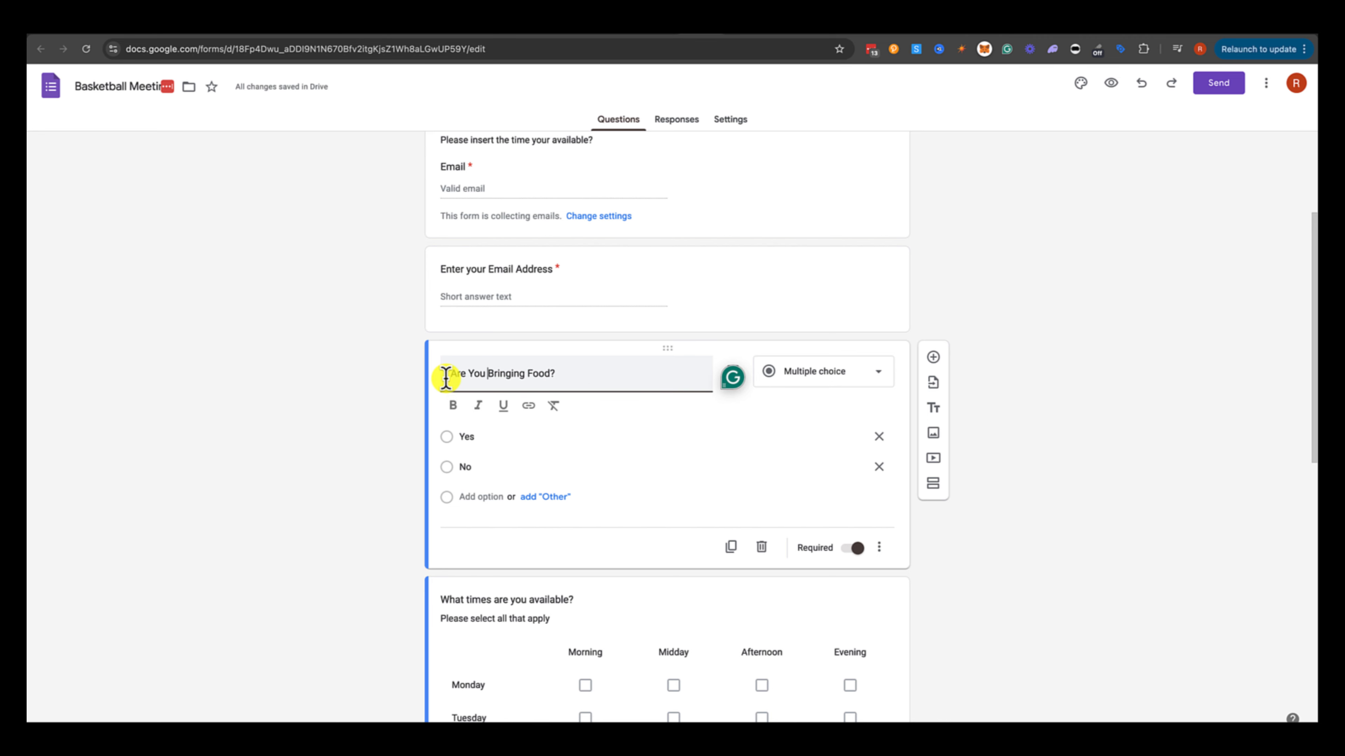
click(1027, 376)
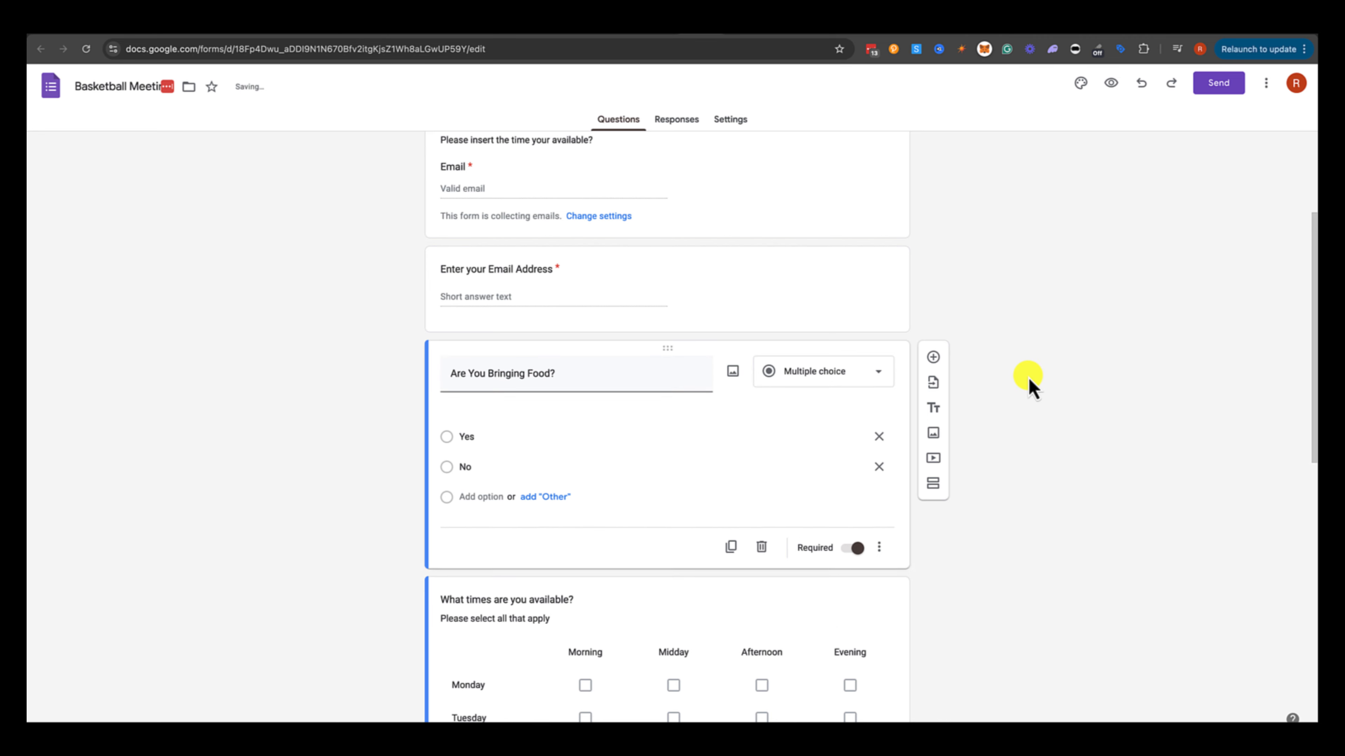
Step: Preview the form with the food question and return to the editor to look over the lower questions
click(1111, 85)
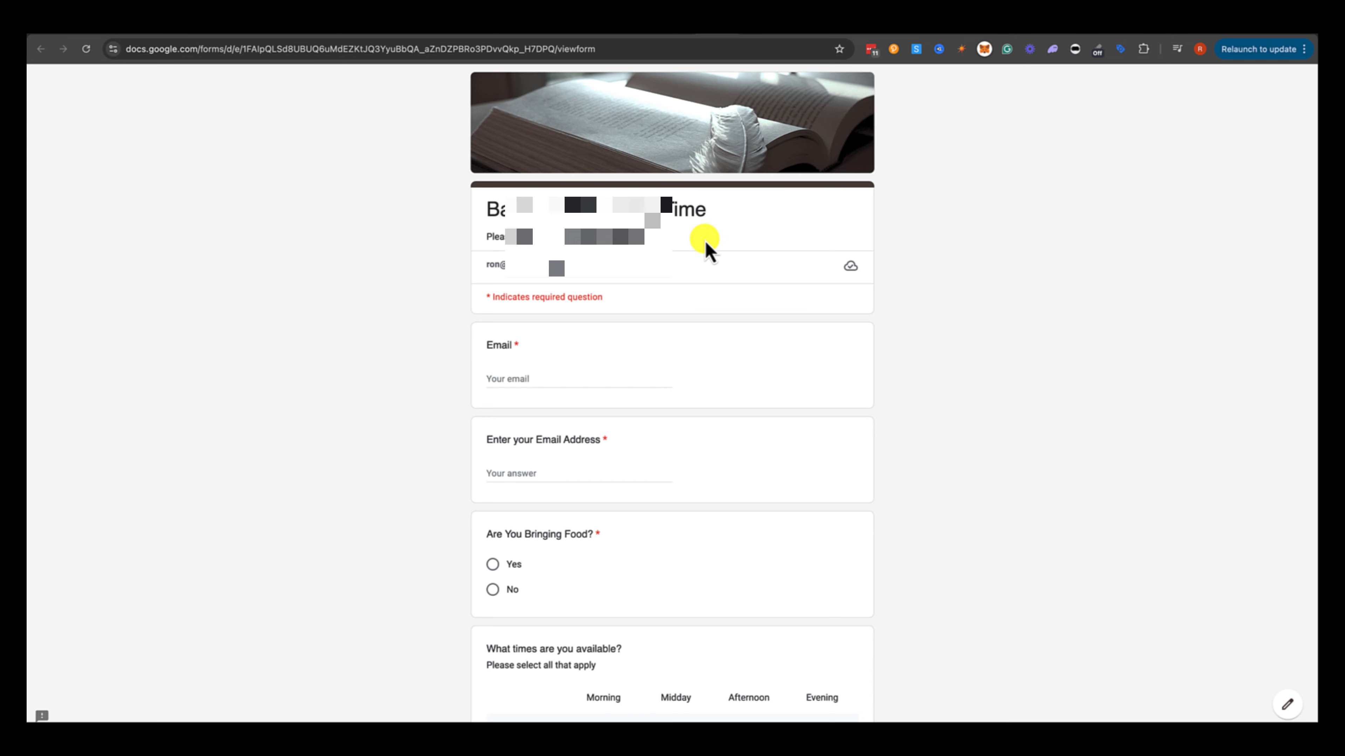
scroll(705, 244, down, 1)
scroll(706, 239, down, 3)
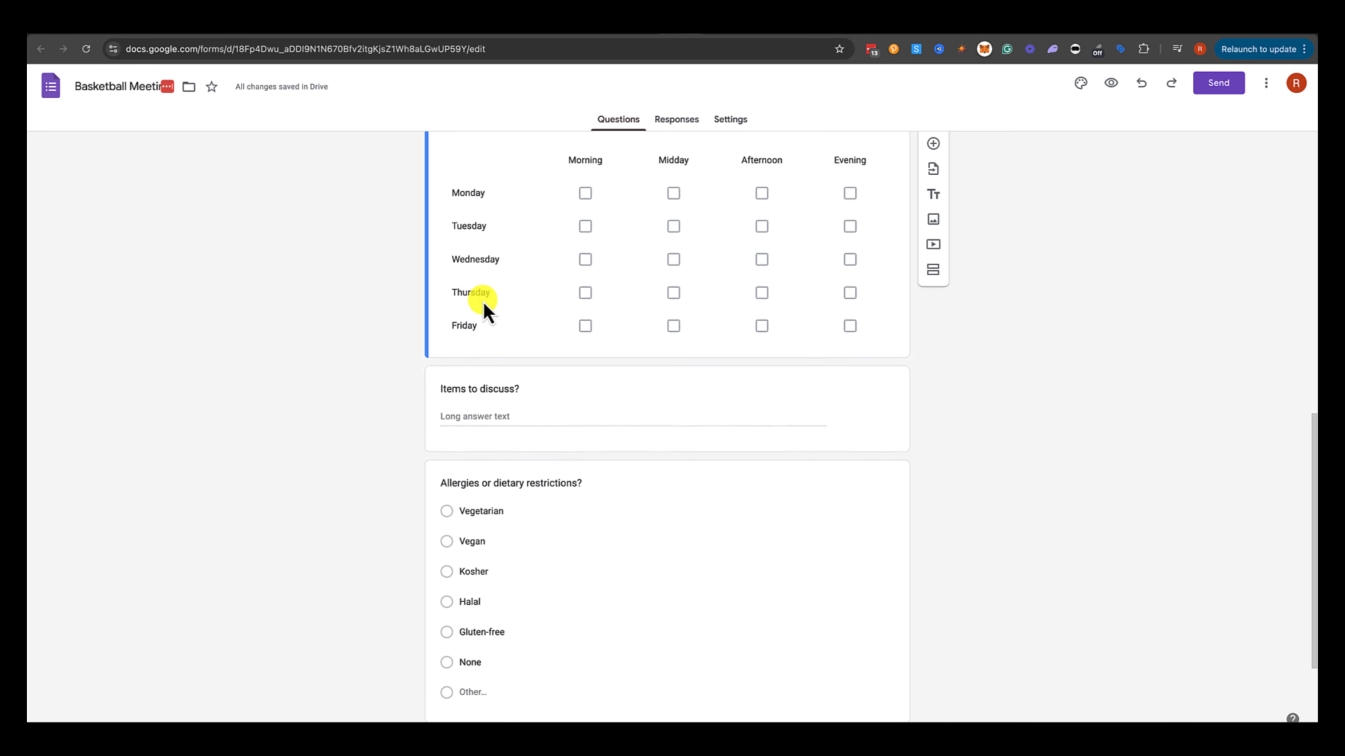
Step: Add a paragraph question "Other questions prior to our meeting, please insert below." between the food question and the availability grid
scroll(486, 308, down, 2)
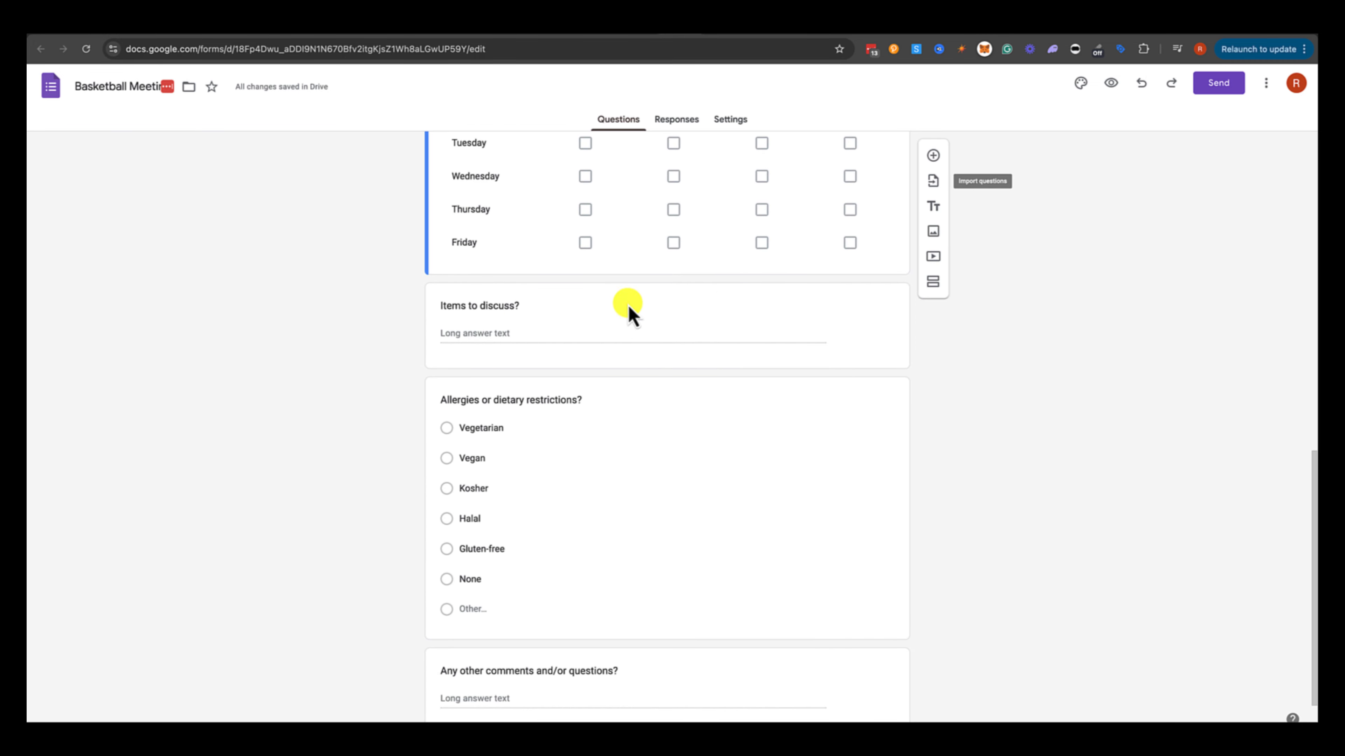
click(933, 157)
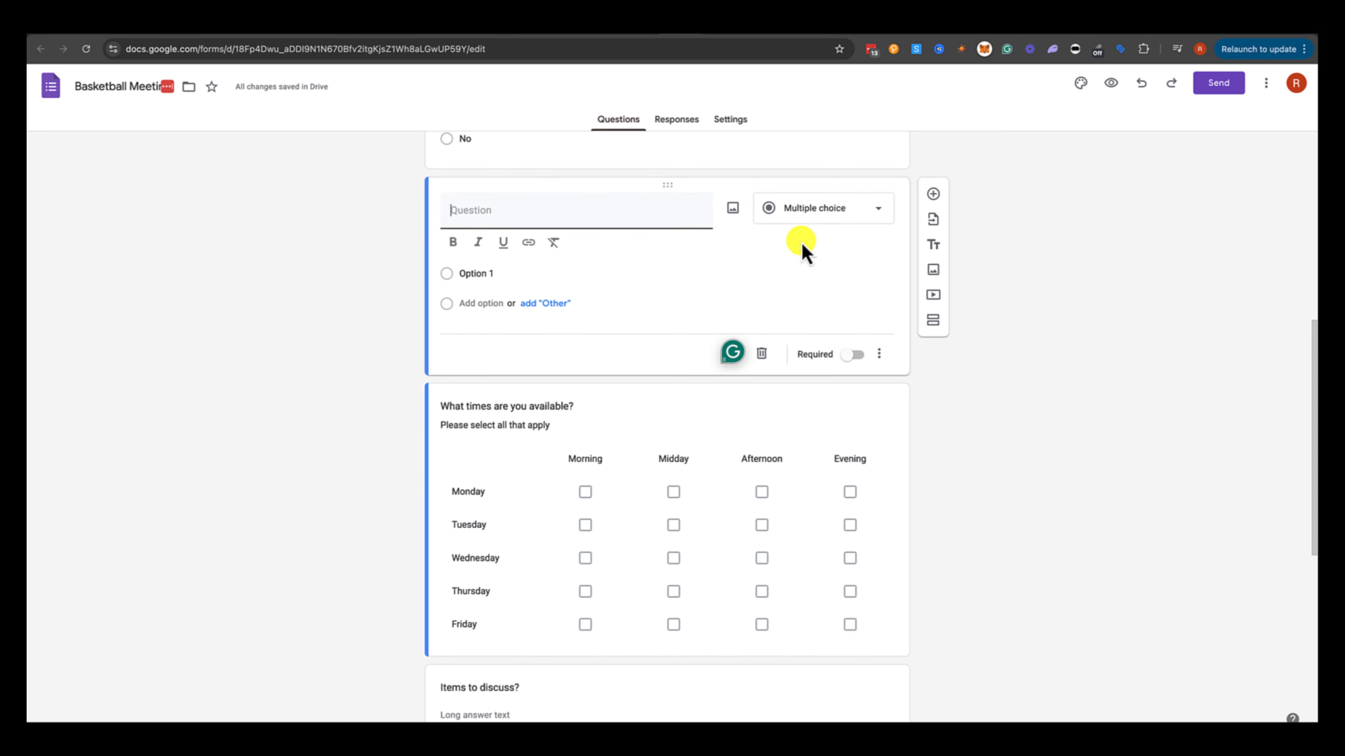
click(846, 205)
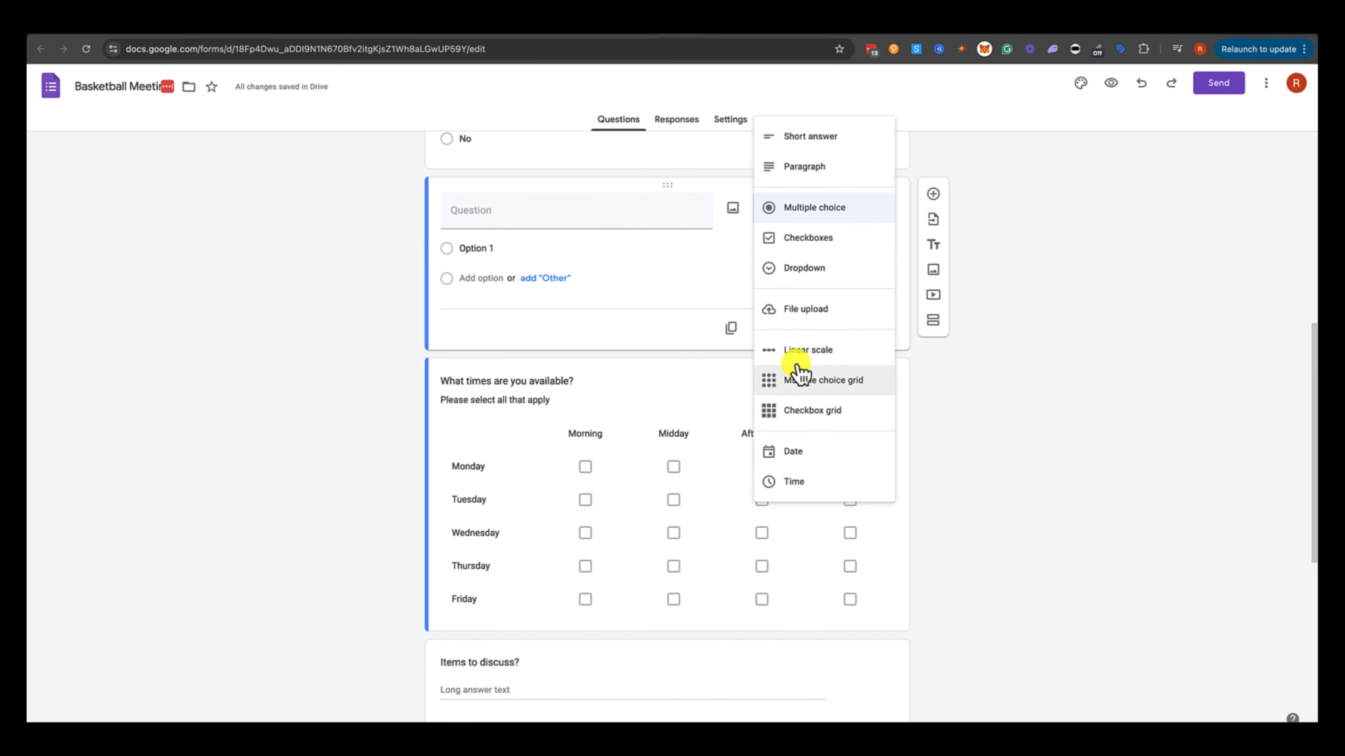
click(804, 175)
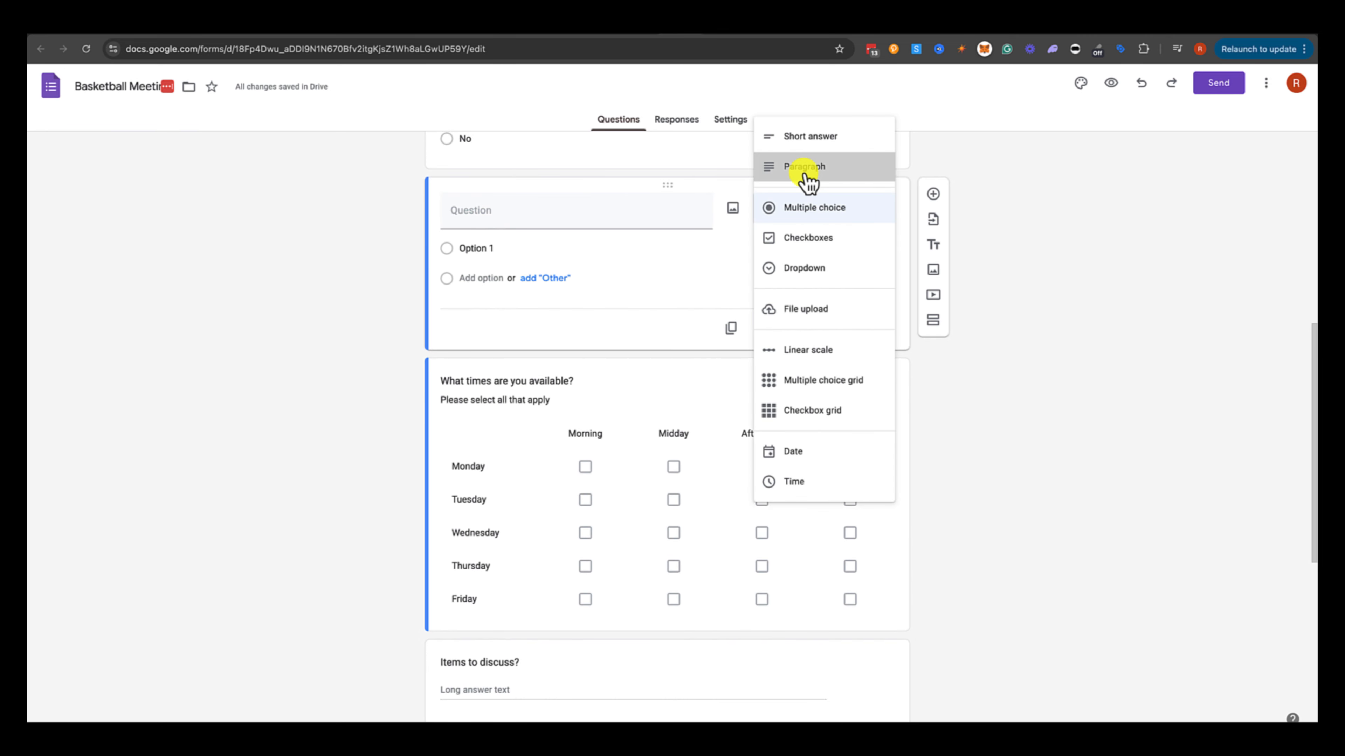
click(475, 209)
text(Other questions pr)
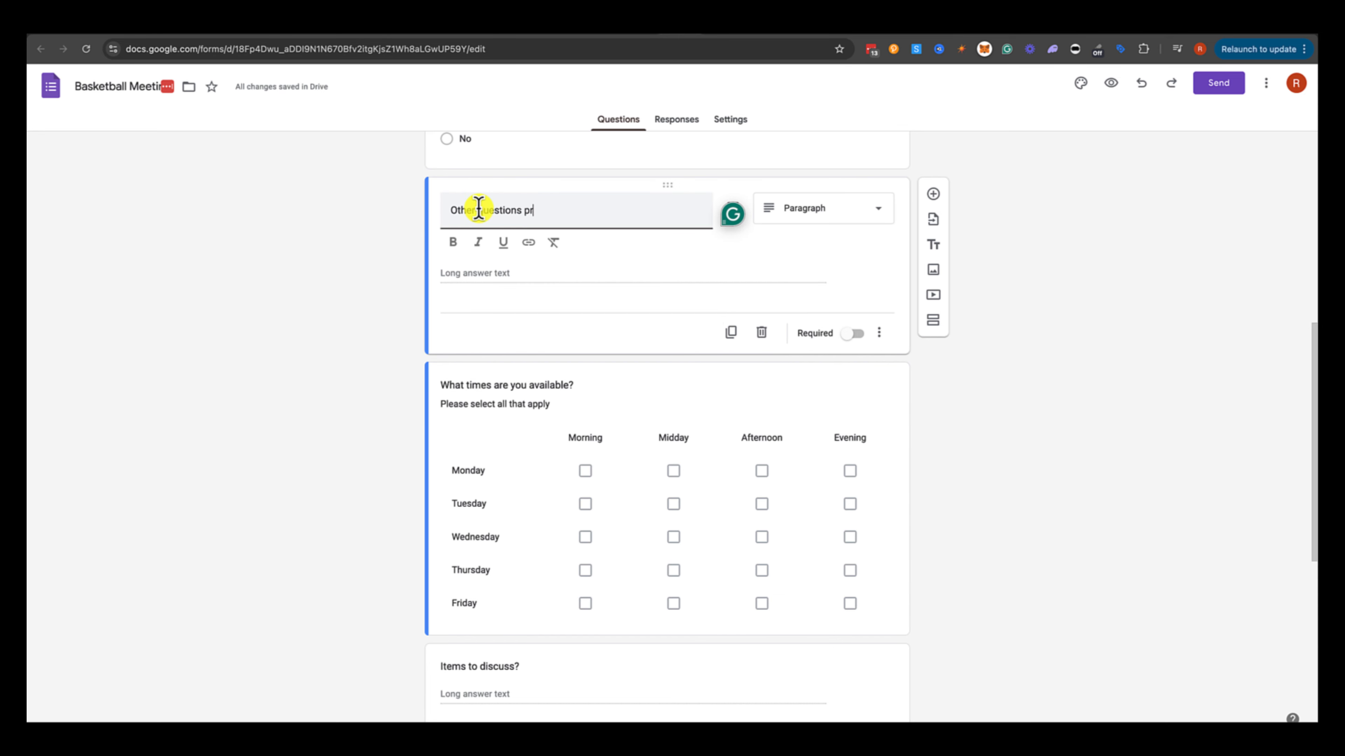
text(ior to our meeting, pl)
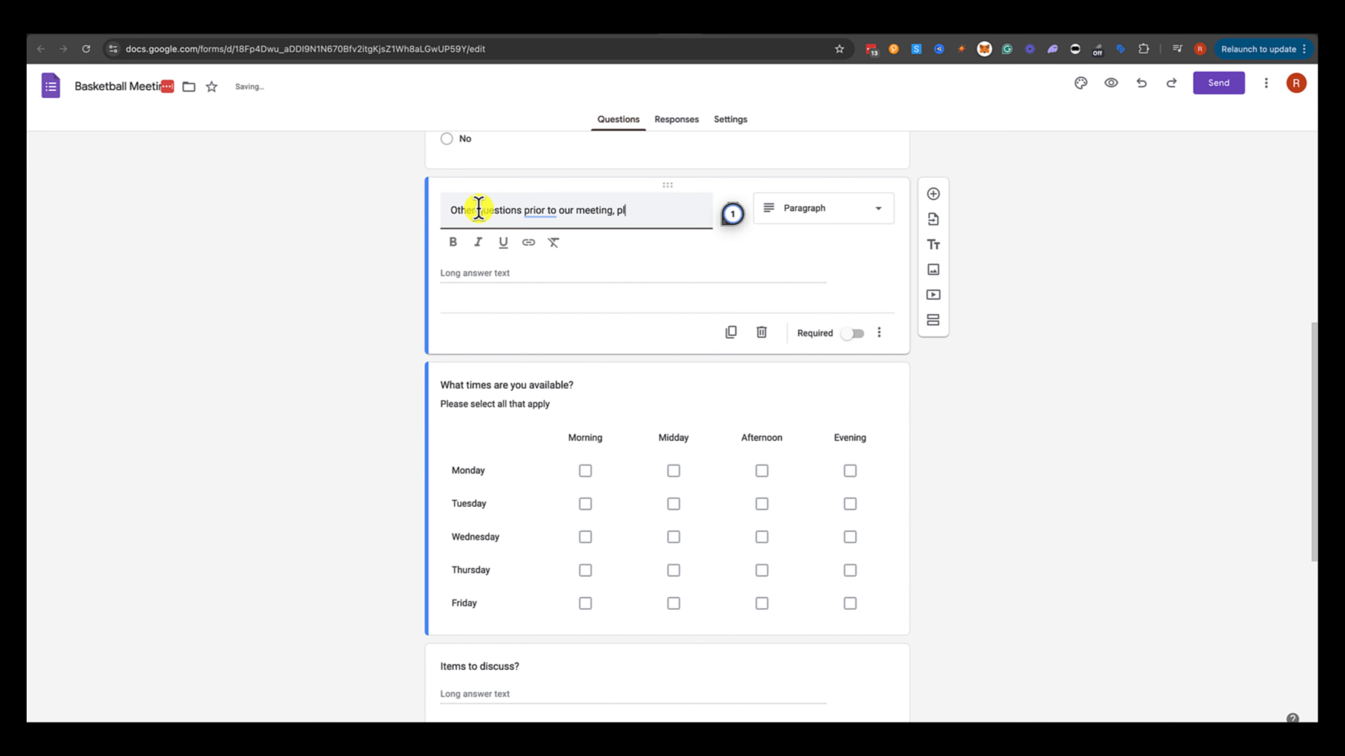
text(ease insert below.)
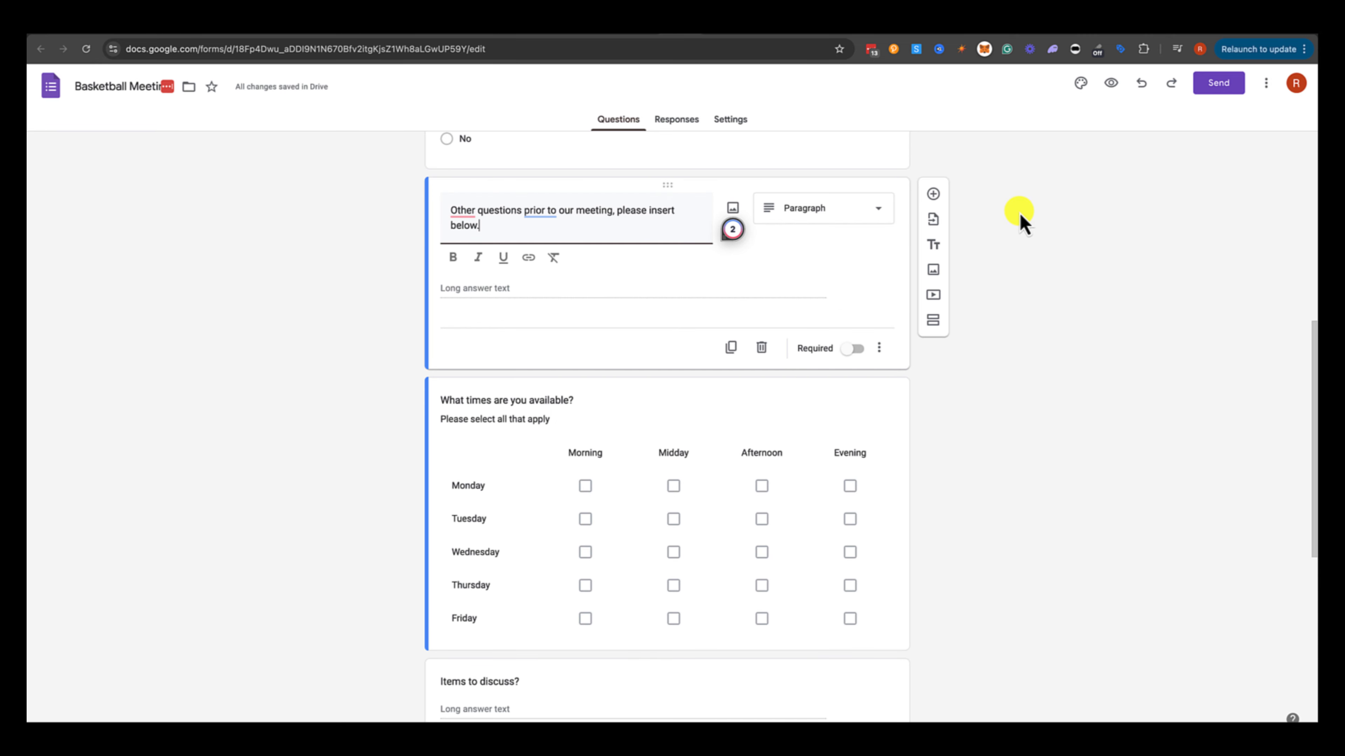
click(1027, 208)
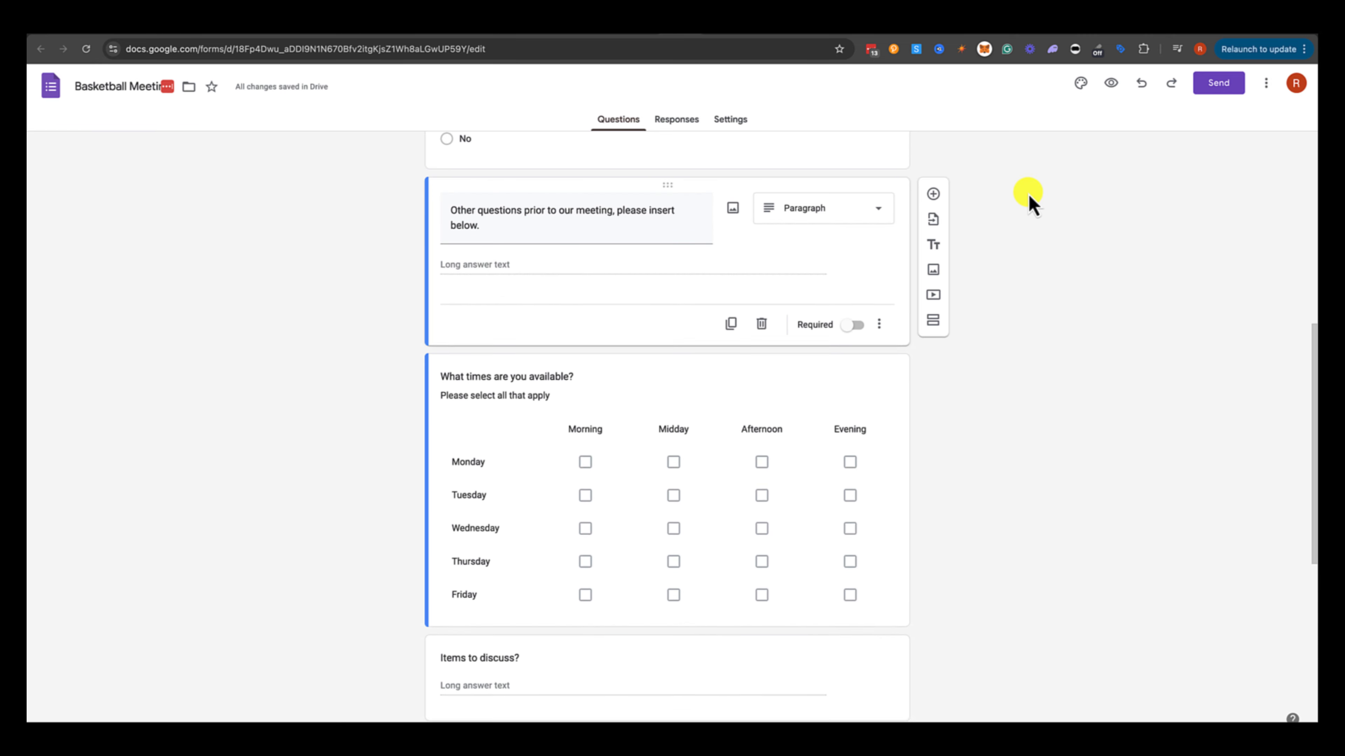
Step: Preview the form down to the new paragraph question and return to the editor
click(1118, 83)
scroll(561, 411, down, 7)
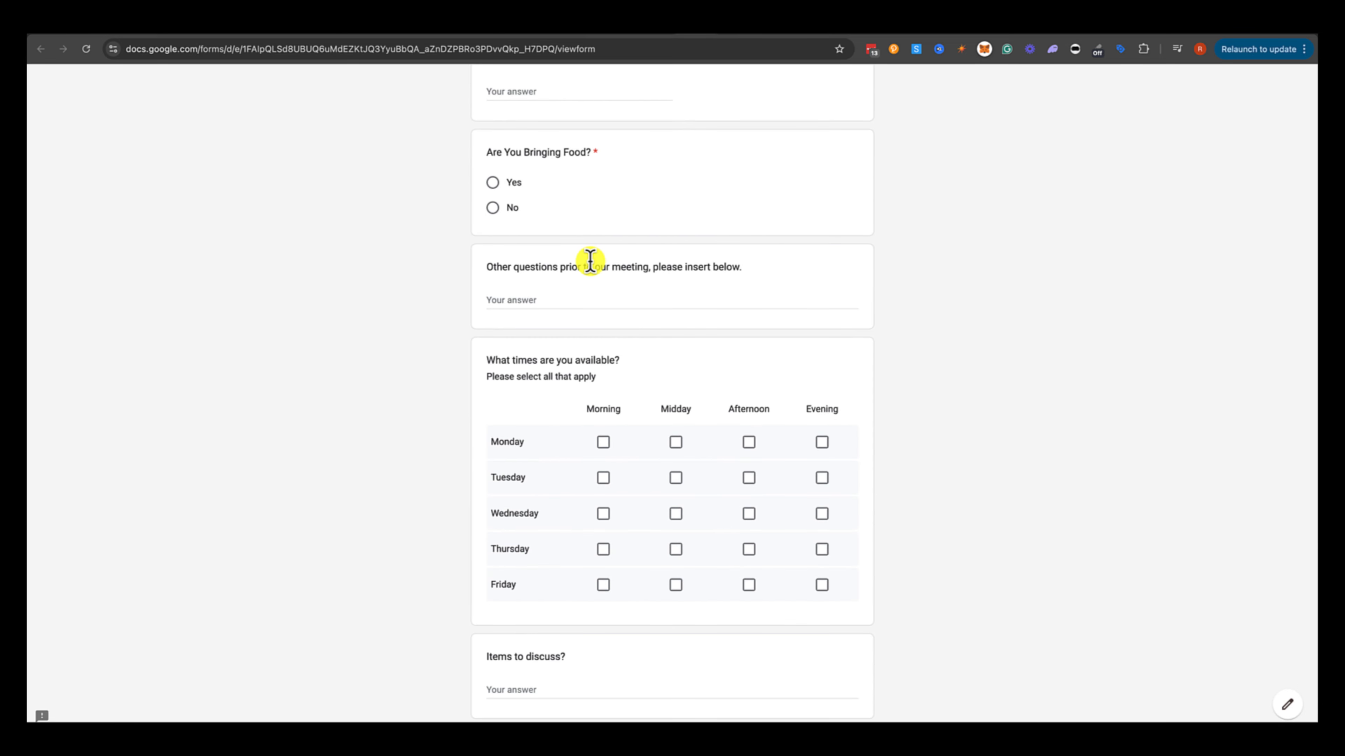
click(658, 28)
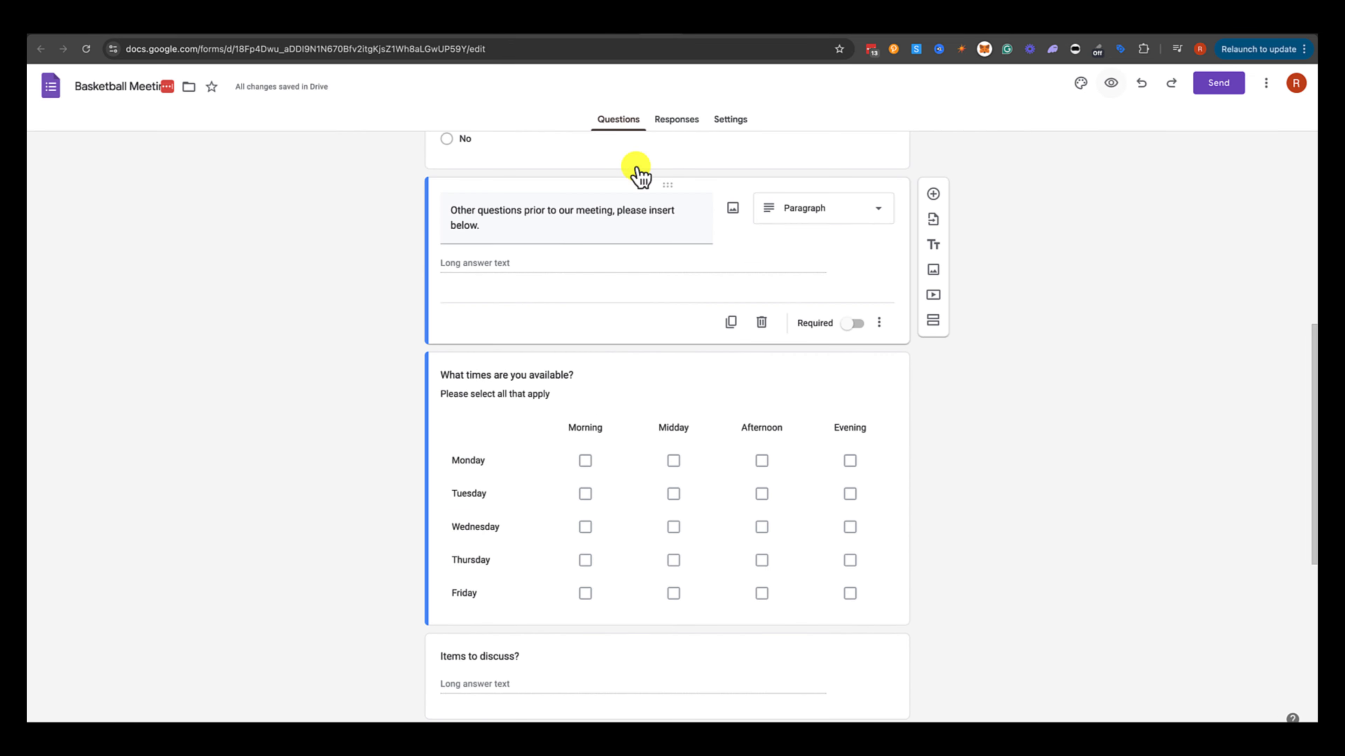
Step: Delete the "What times are you available?" checkbox grid question
scroll(545, 262, down, 1)
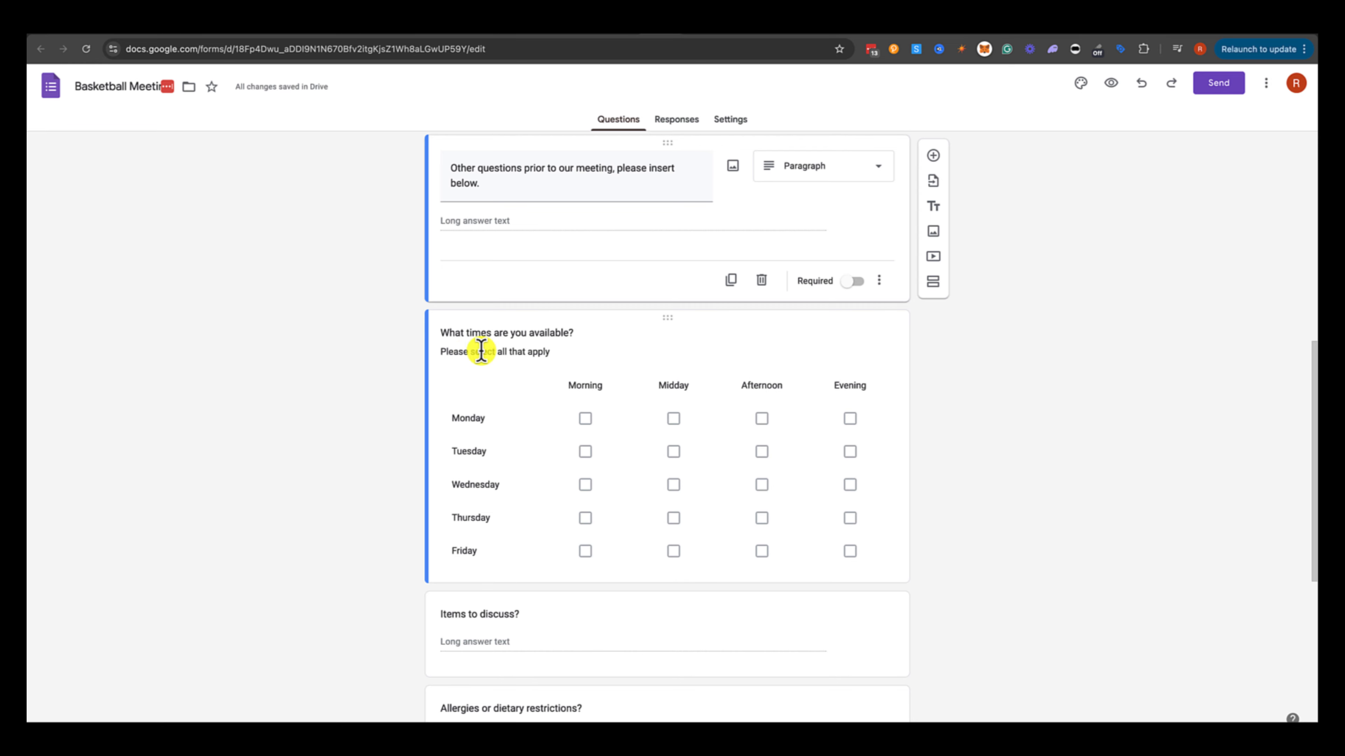
click(666, 321)
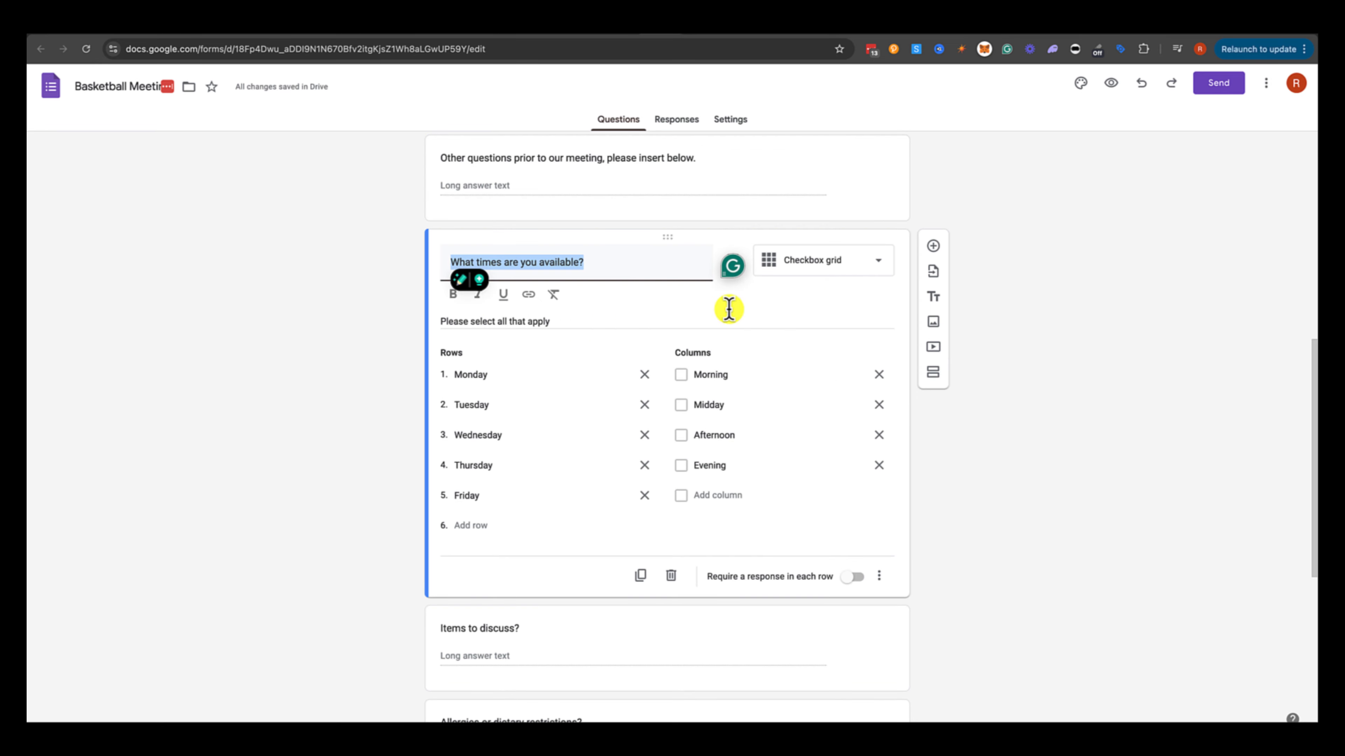
click(670, 576)
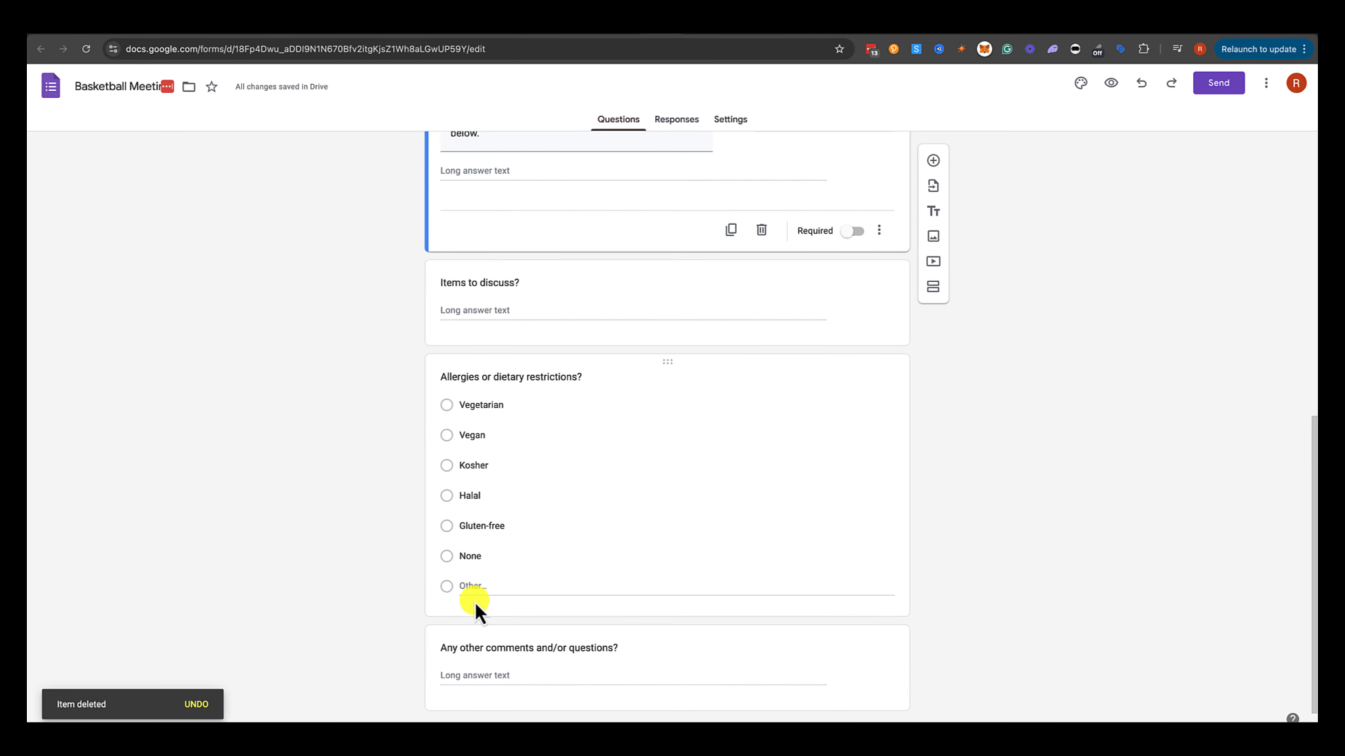
Step: Preview the shortened form from its header and go back to the editor
scroll(574, 488, up, 10)
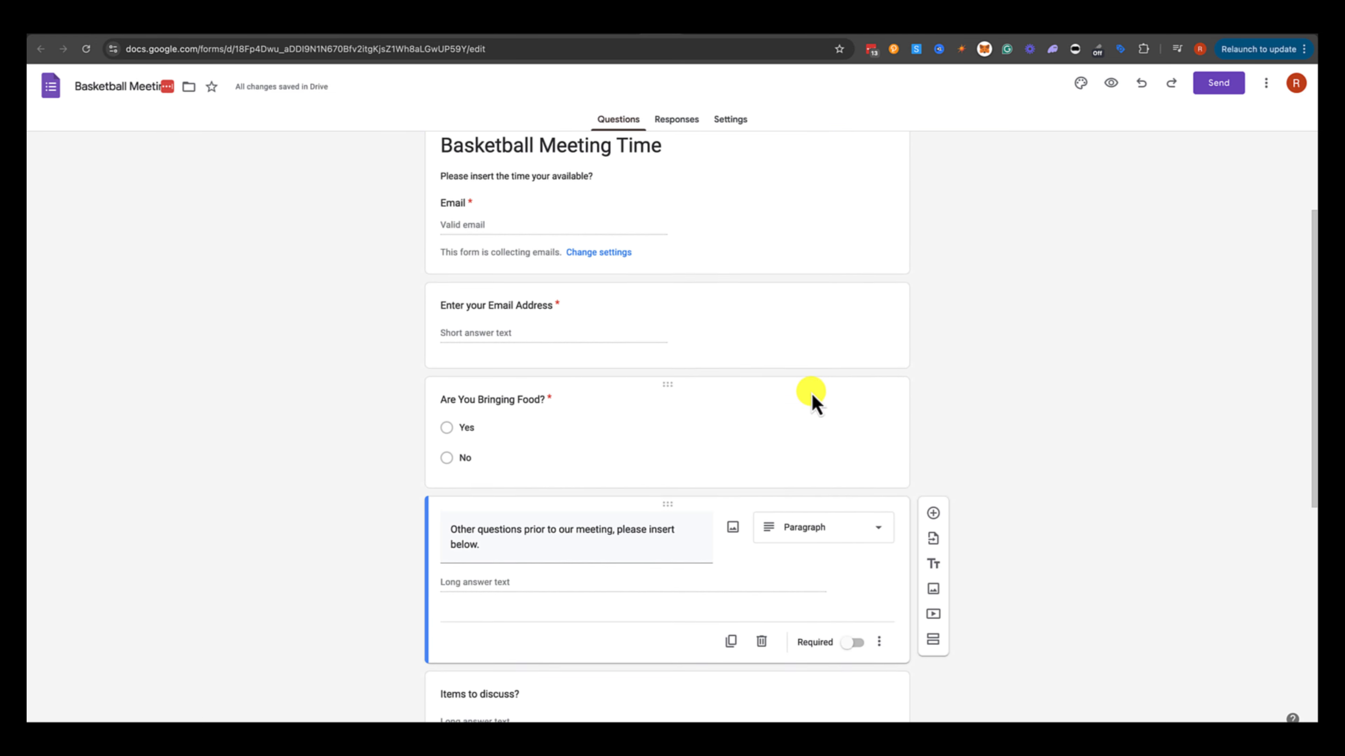
click(1110, 84)
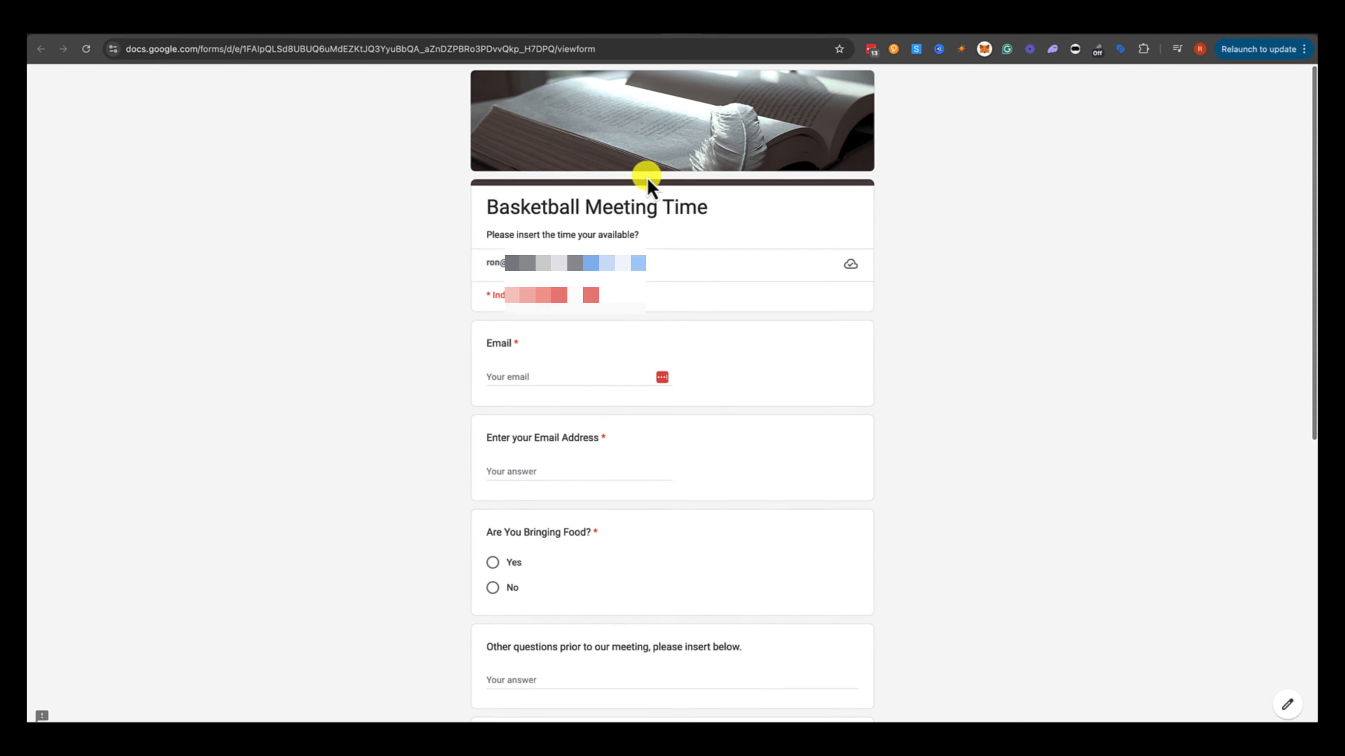
click(645, 30)
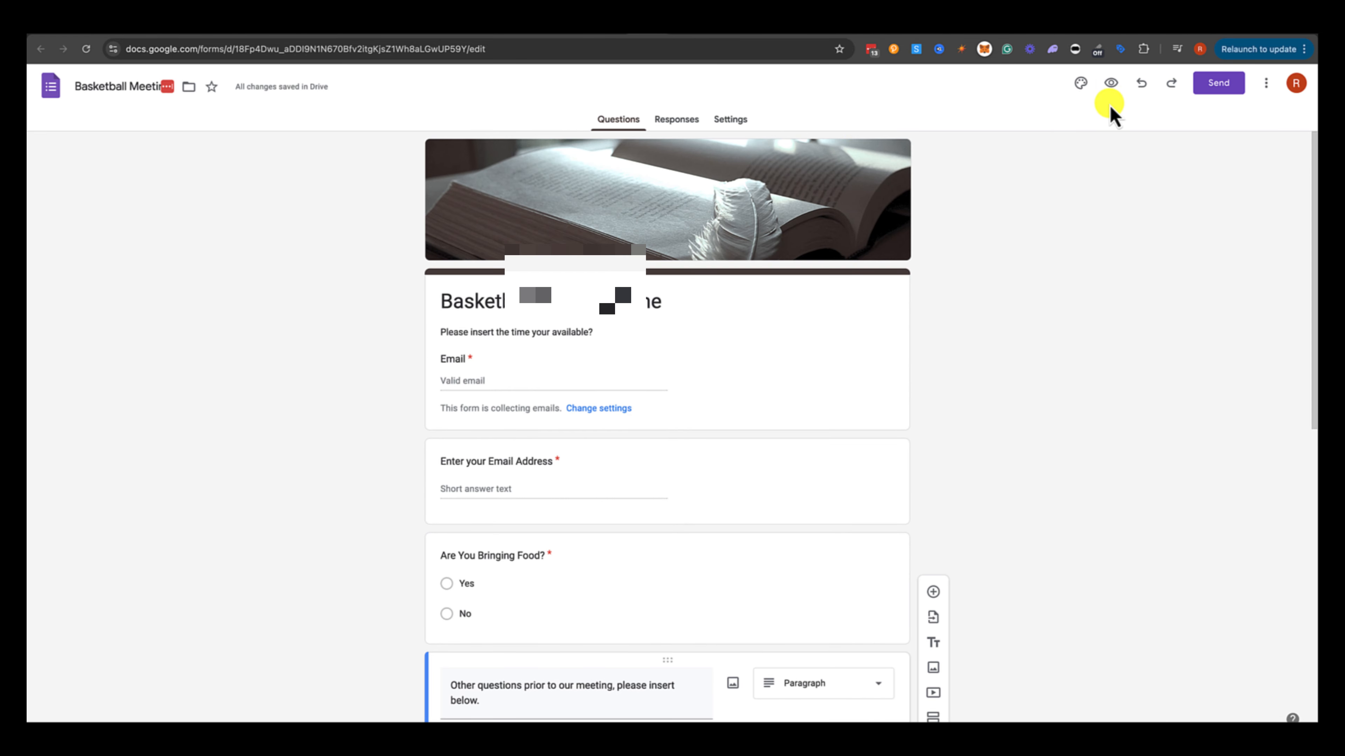
Step: Inspect the form's collaborator and email sending options, and close them without sending anything
click(1265, 85)
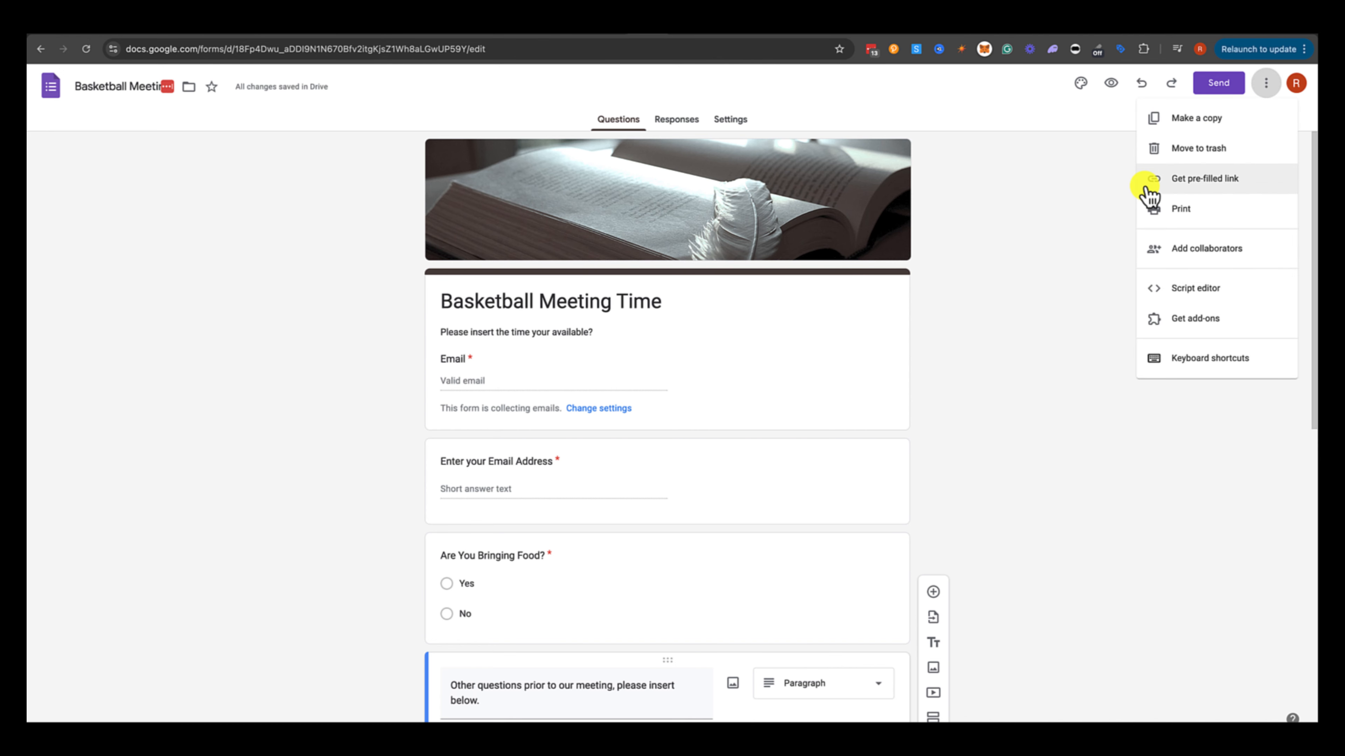
click(1173, 255)
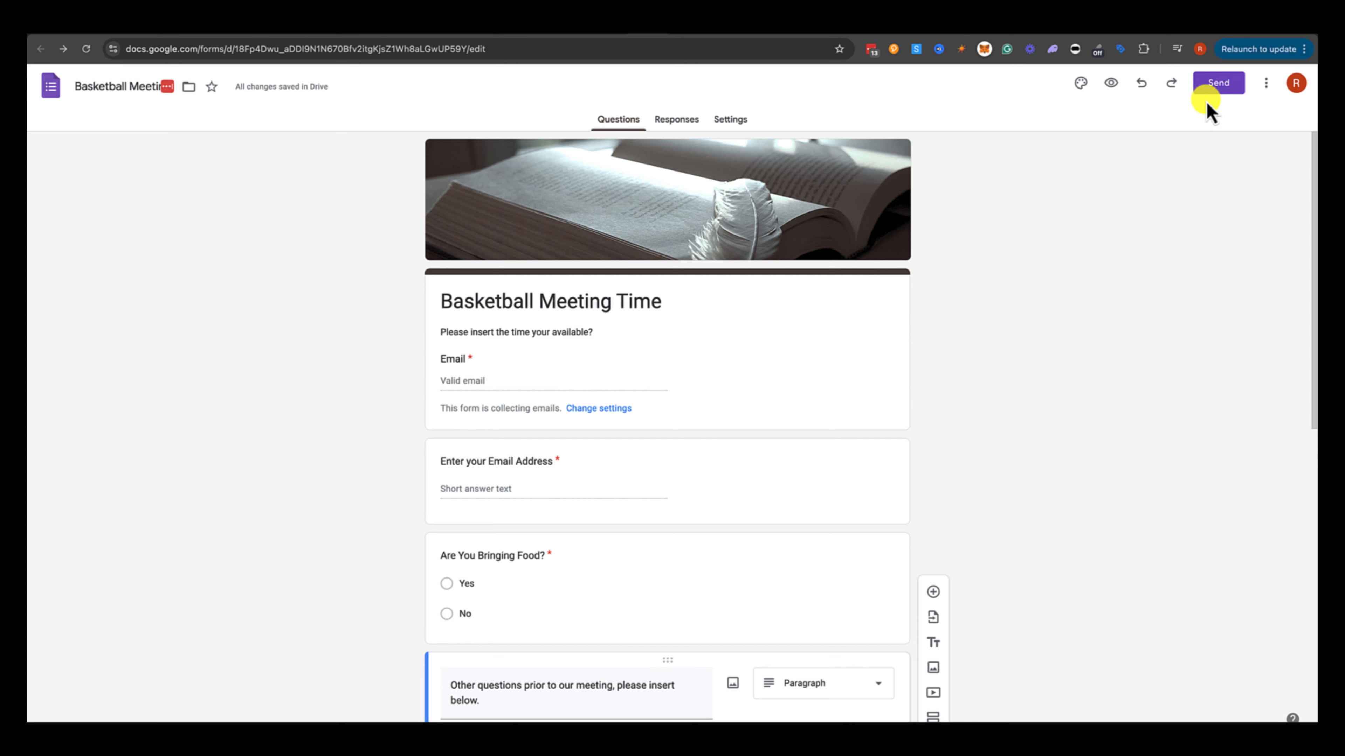
click(1217, 85)
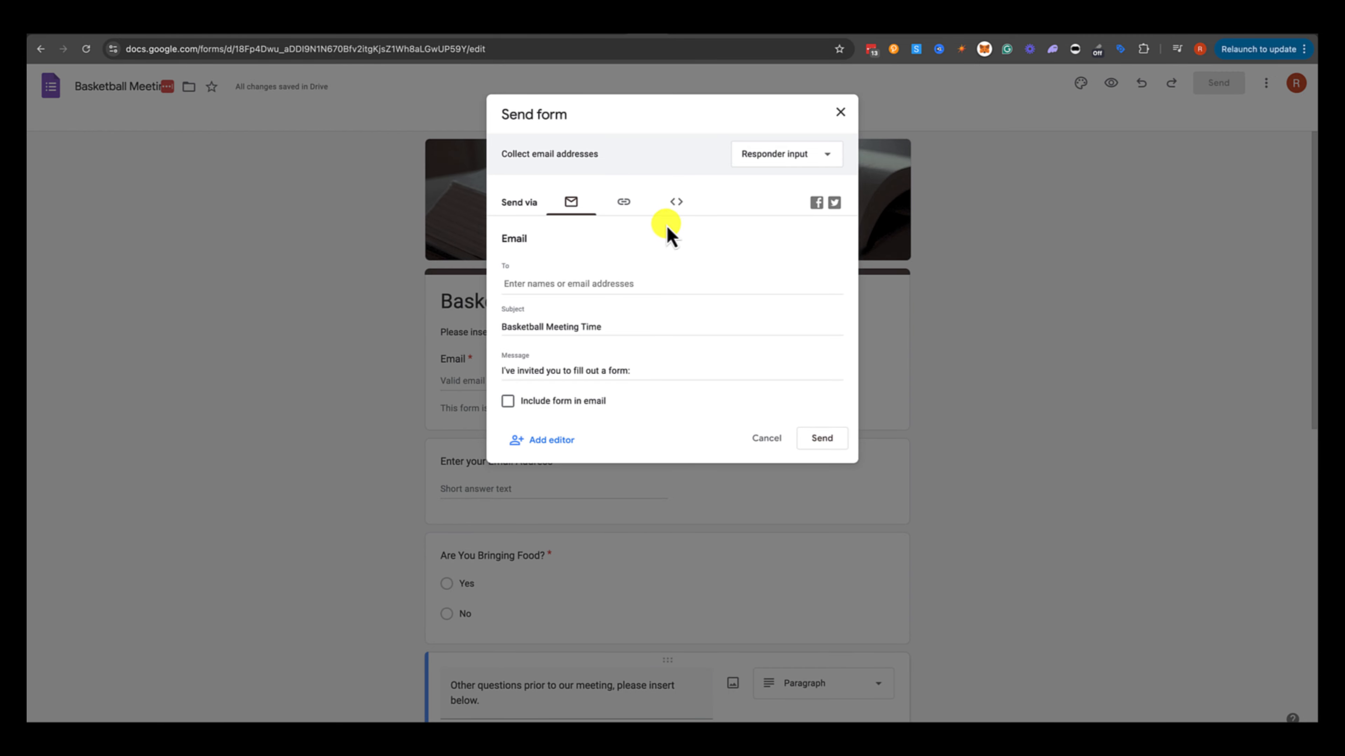
click(844, 116)
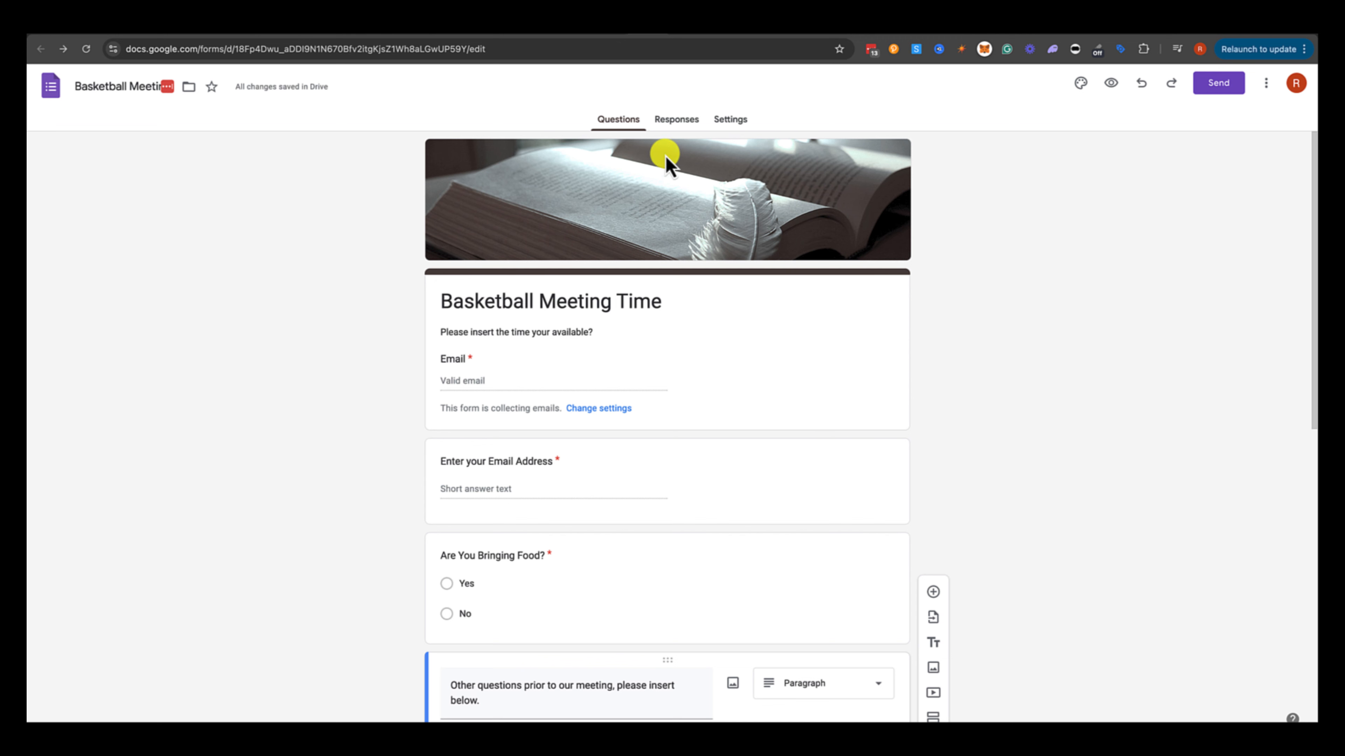
Step: Check the form's responses and submit a test response from the preview, answering Yes to "Are You Bringing Food?"
click(676, 120)
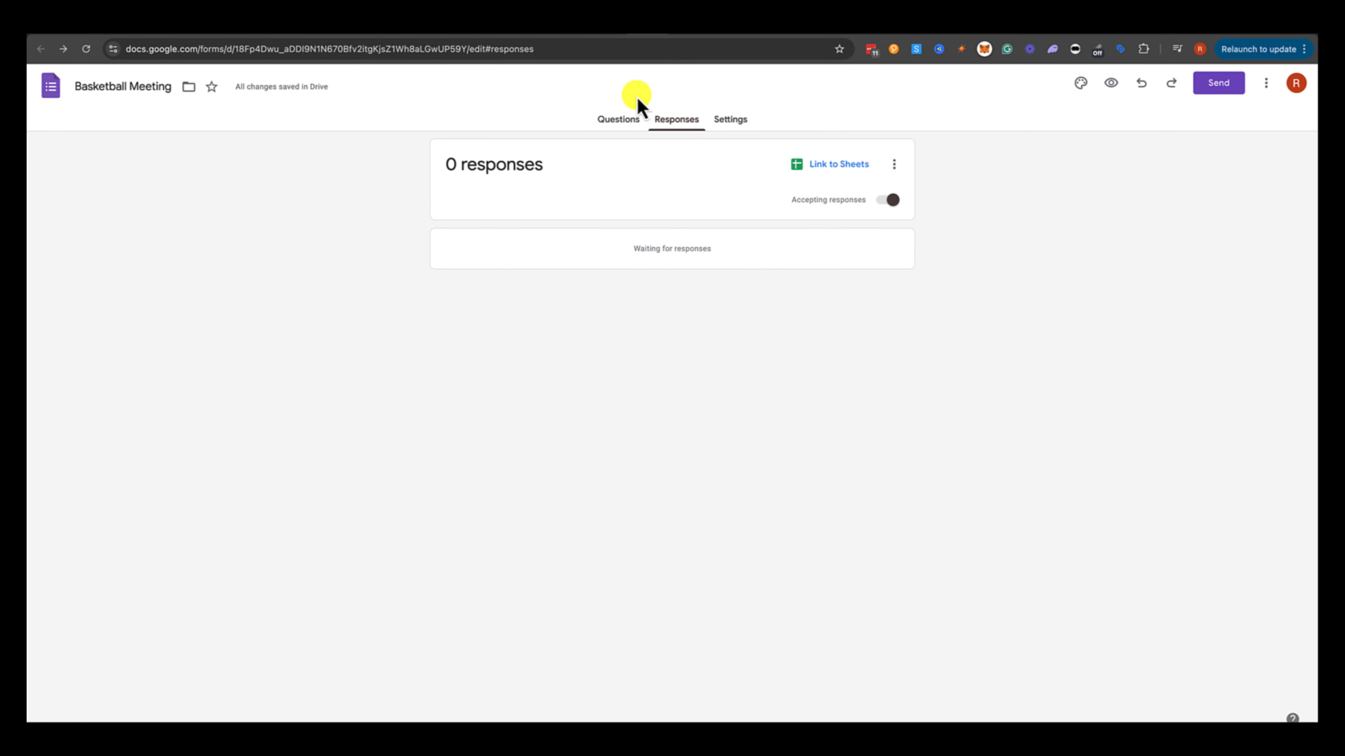
click(674, 35)
scroll(495, 292, down, 5)
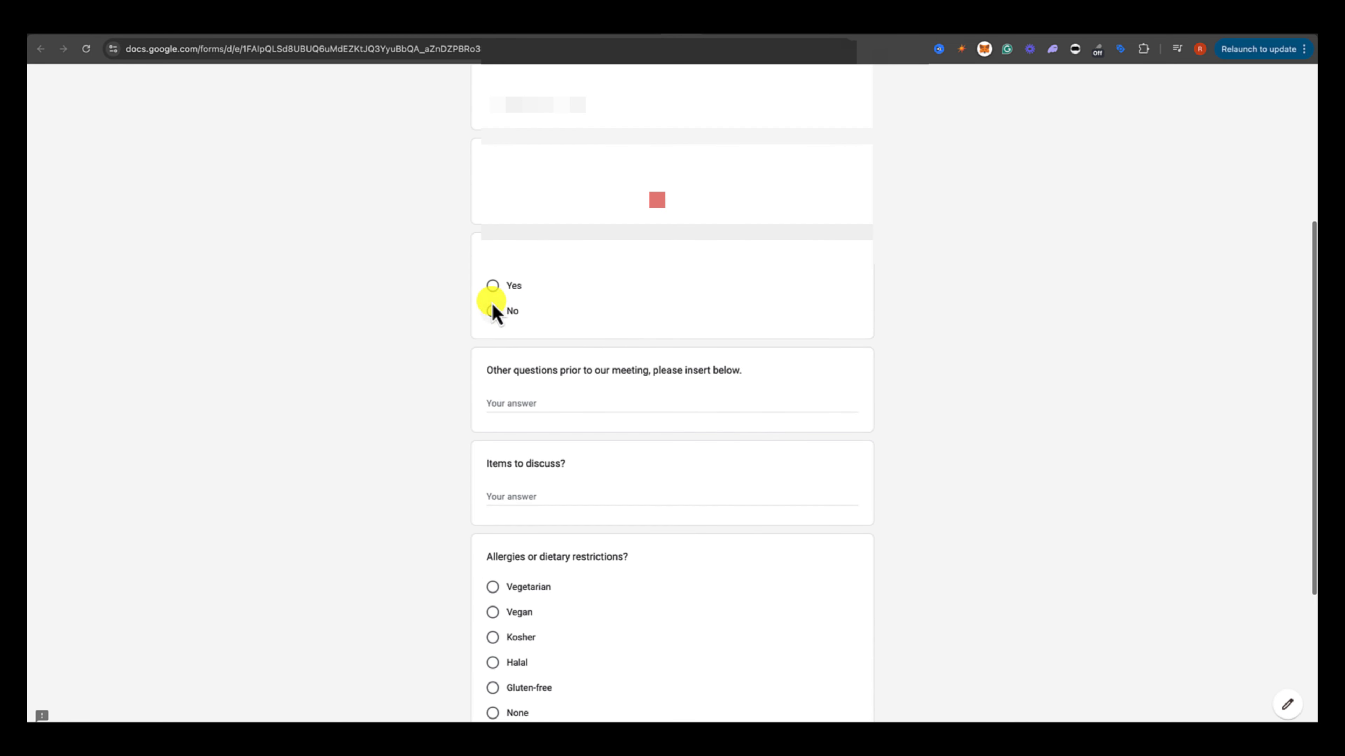
click(491, 287)
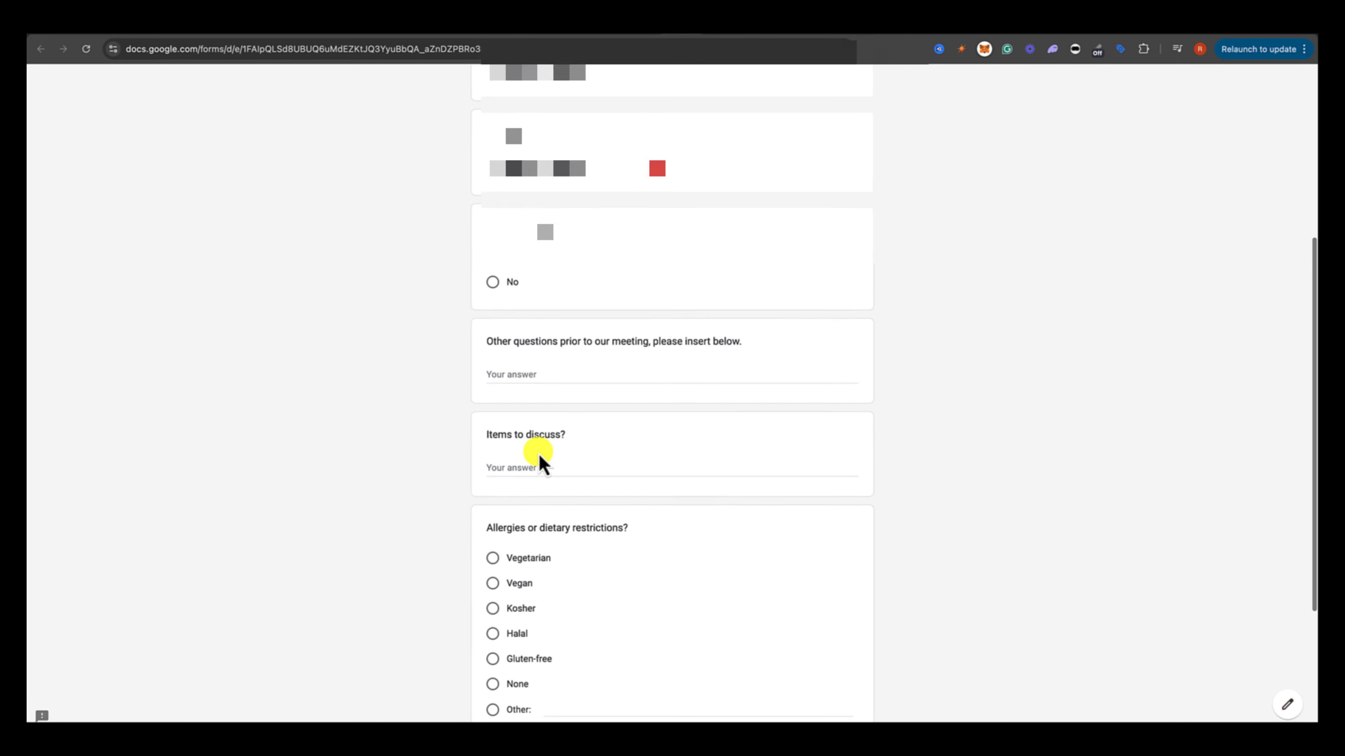
scroll(539, 455, down, 5)
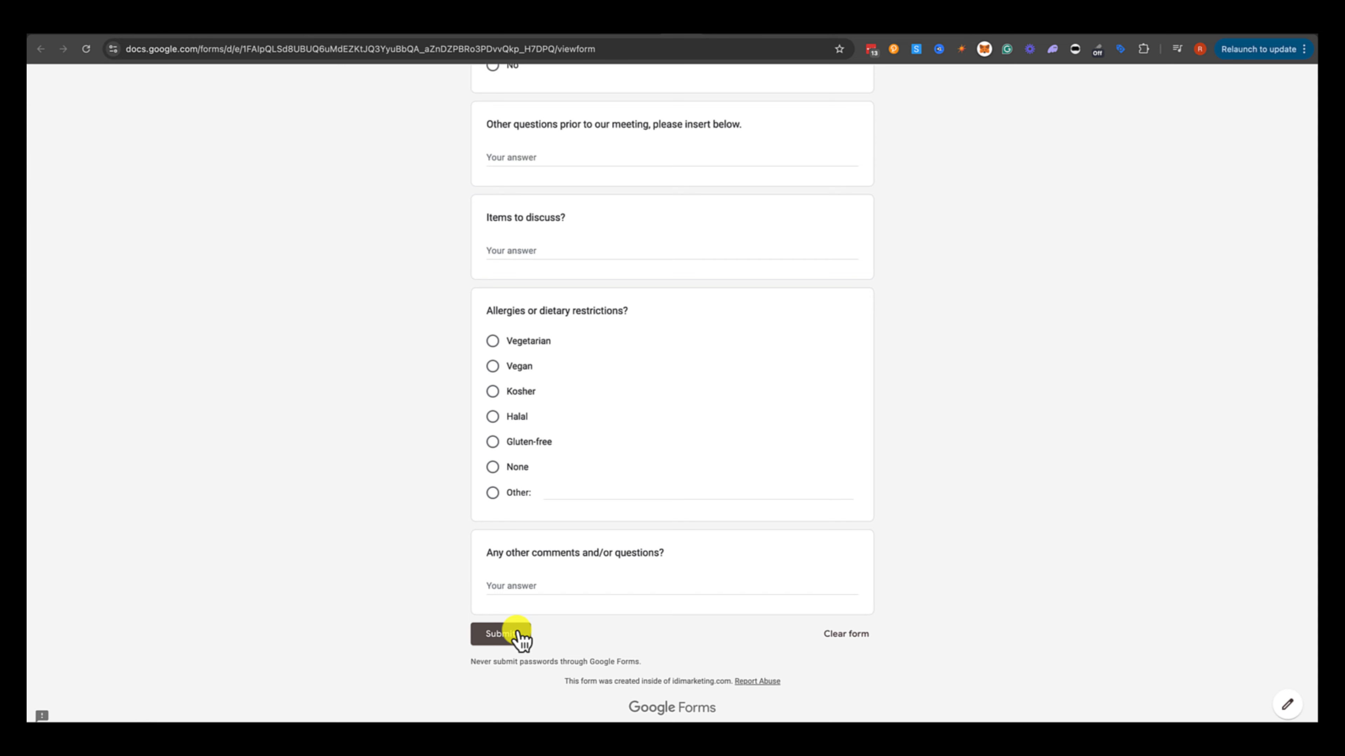
click(500, 634)
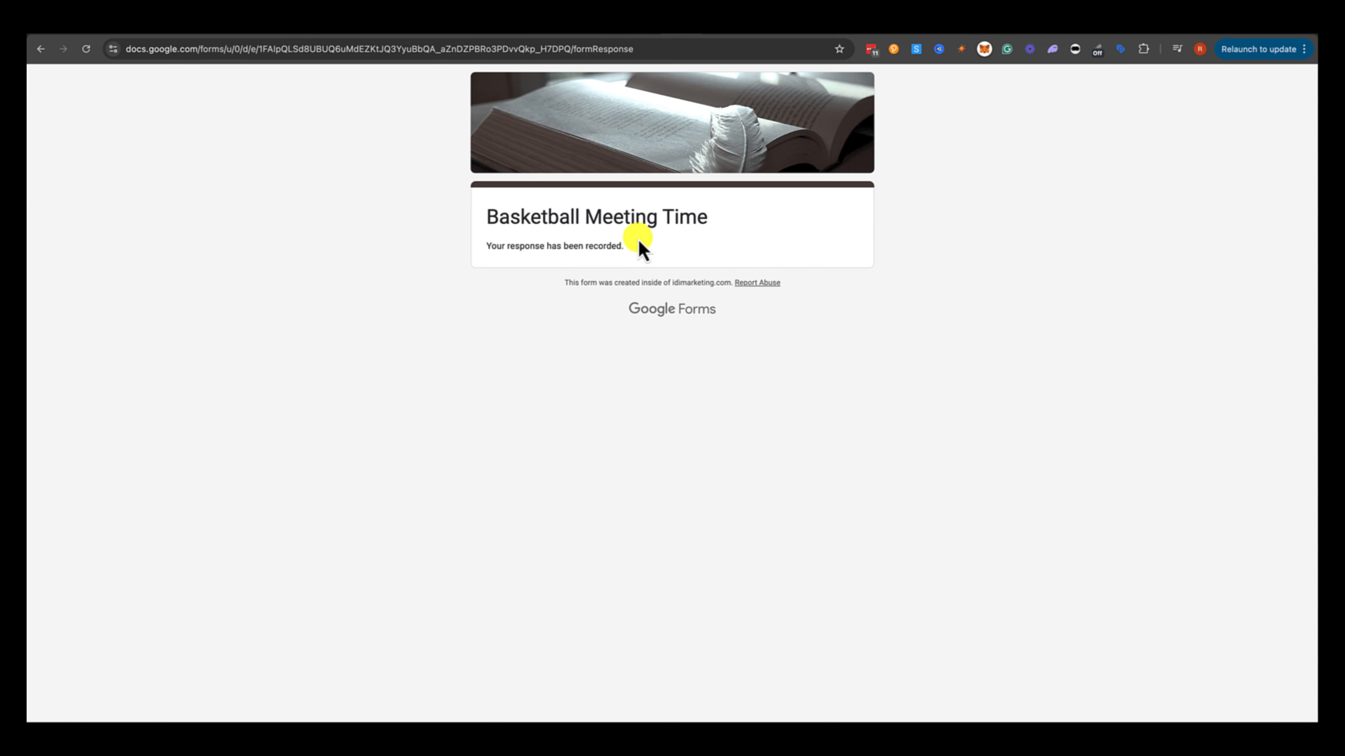
Step: Return to the editor and review the submitted answers in the response summary and as an individual response
click(655, 35)
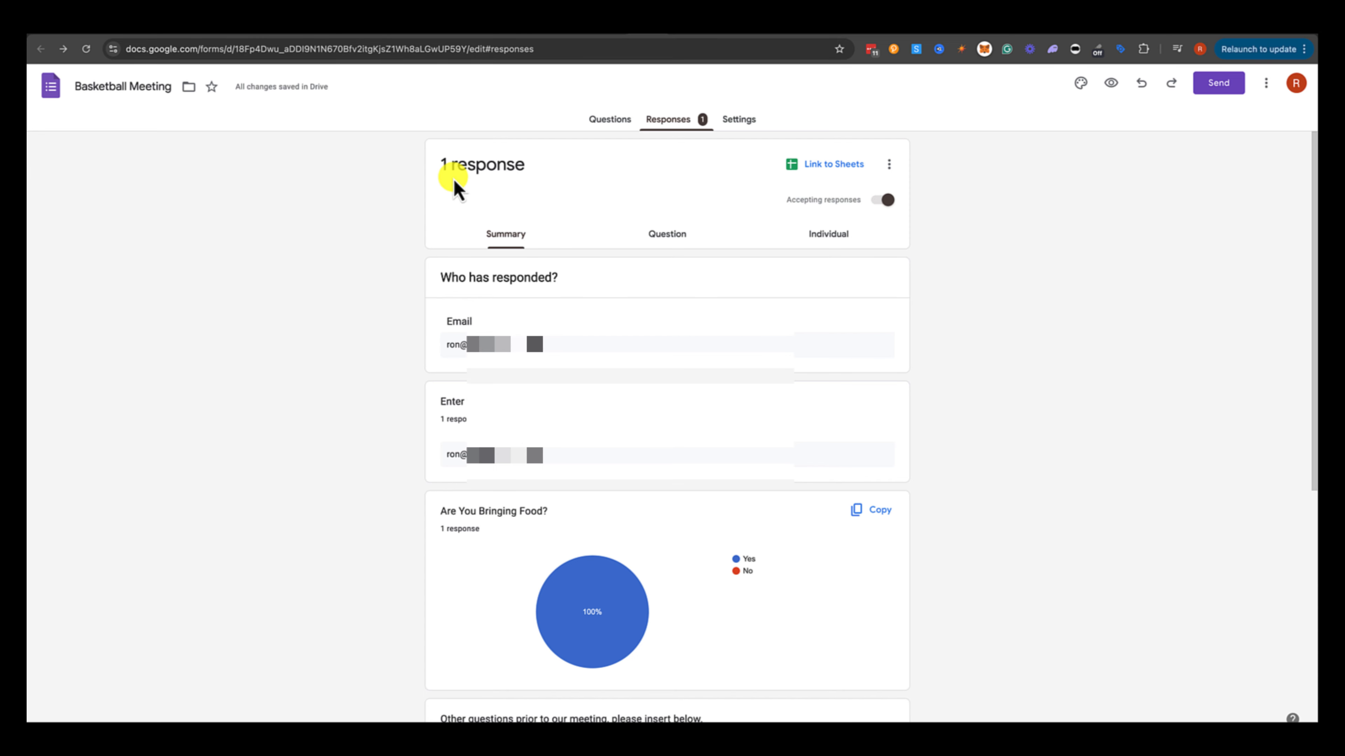
mouse_move(603, 594)
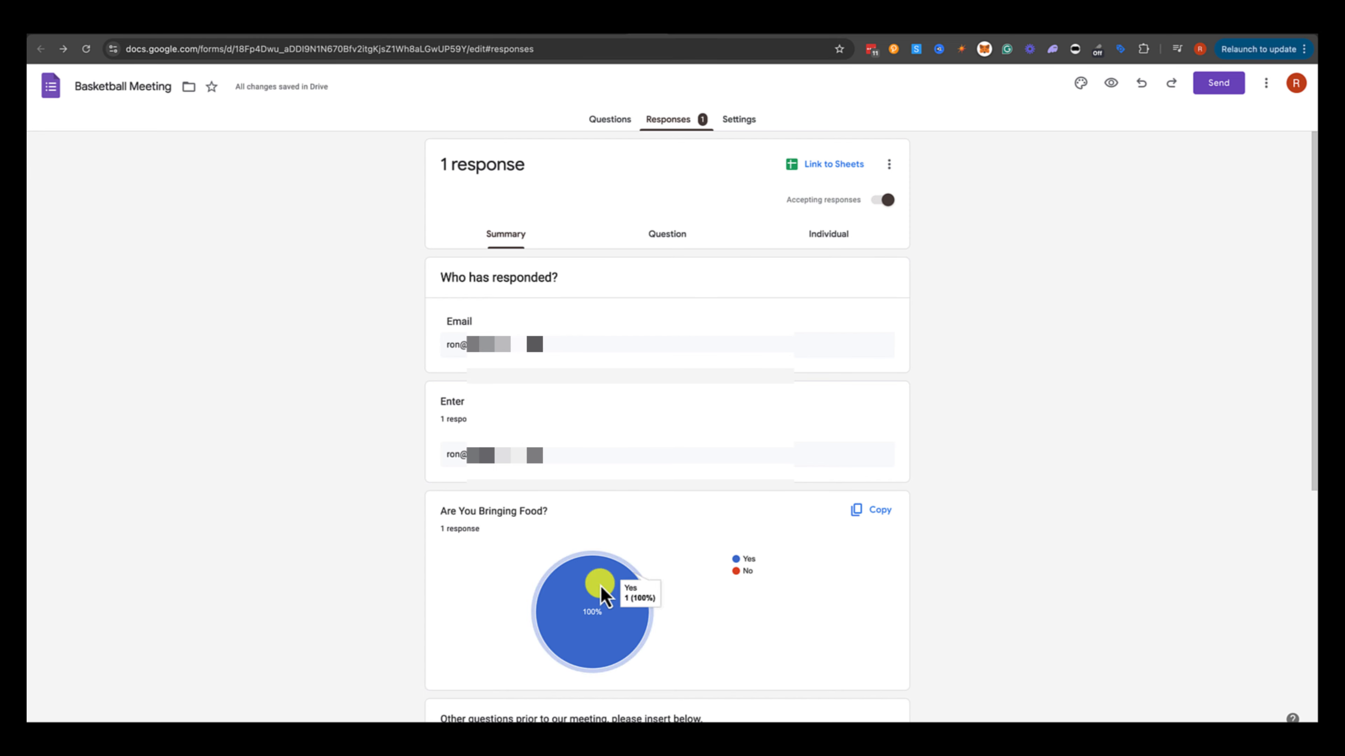
click(608, 121)
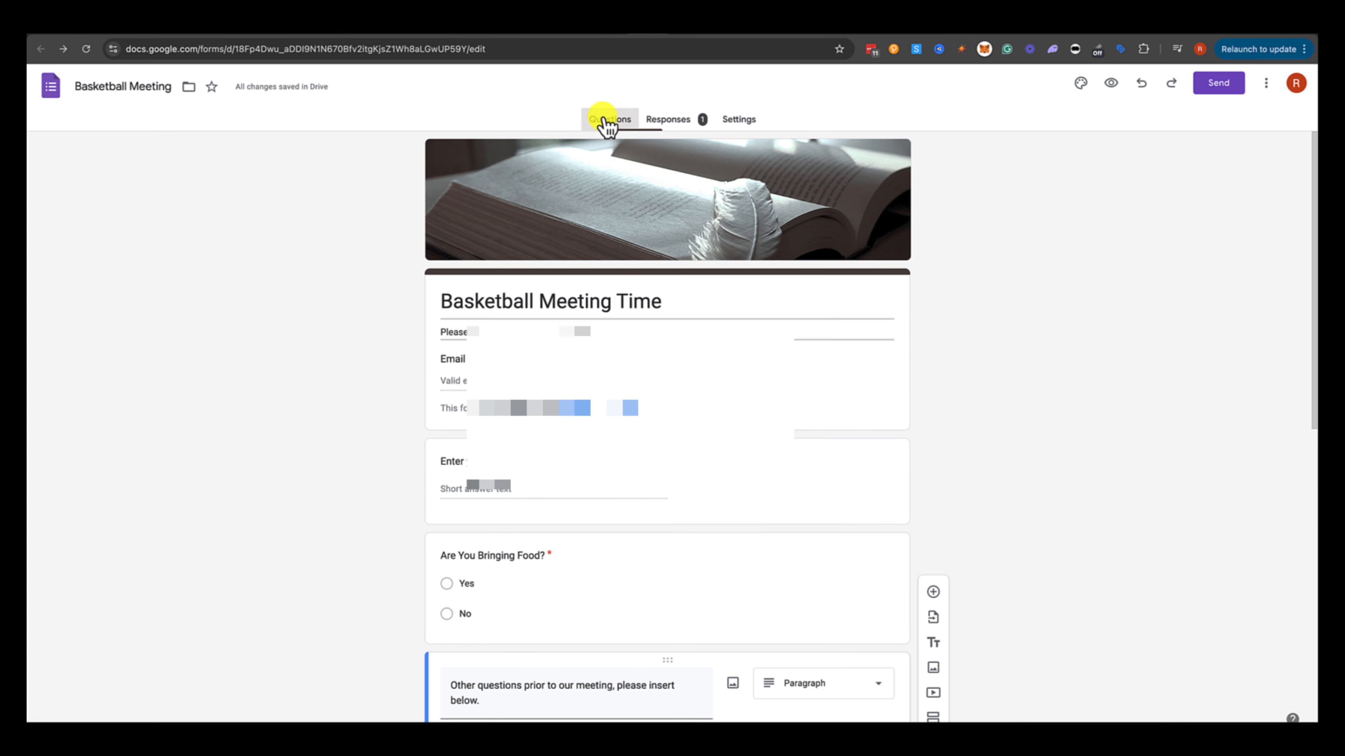
click(678, 128)
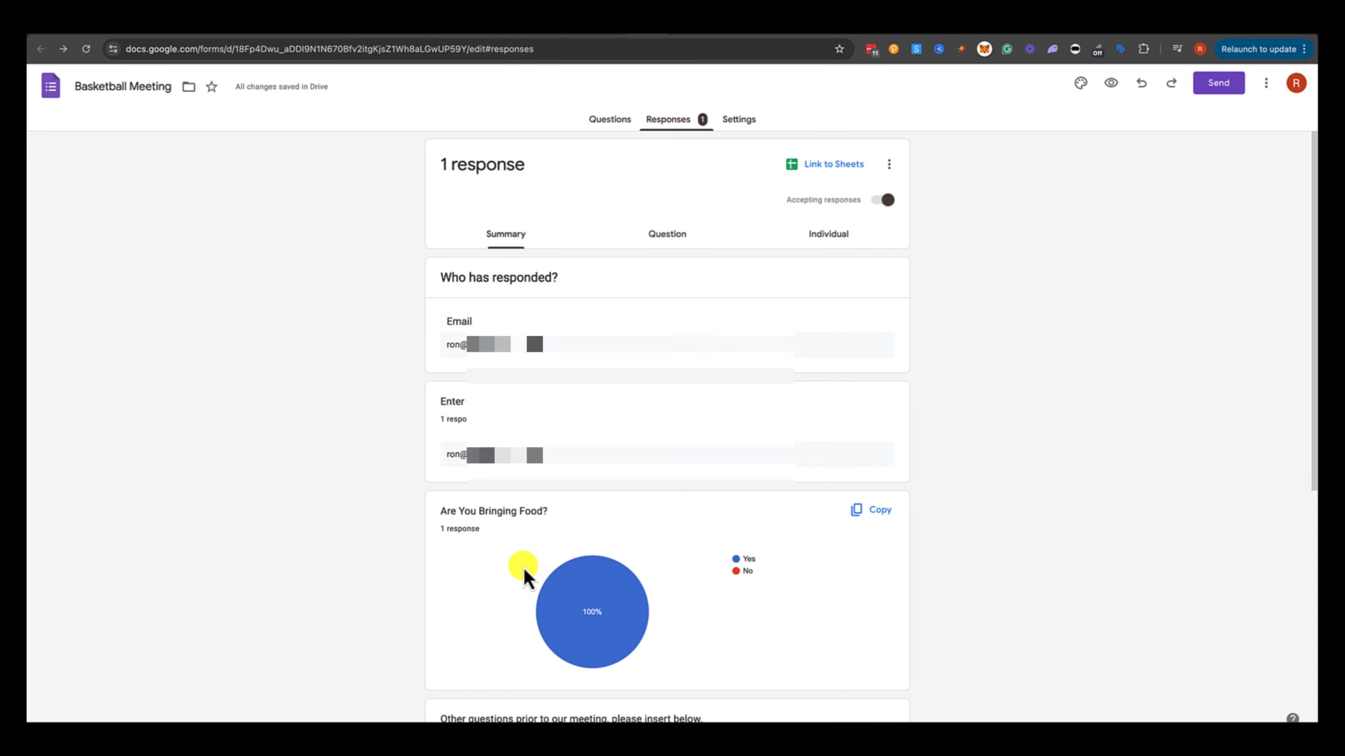
scroll(525, 577, down, 1)
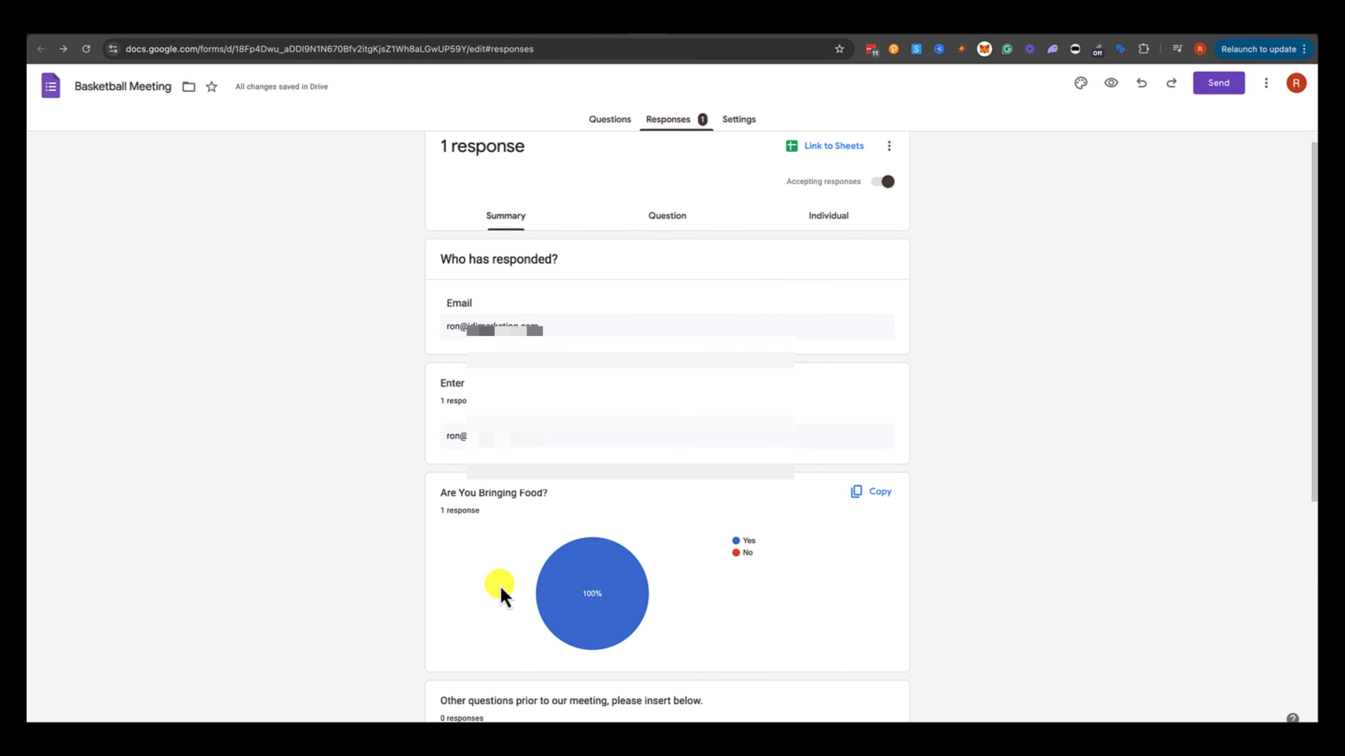
scroll(501, 593, up, 1)
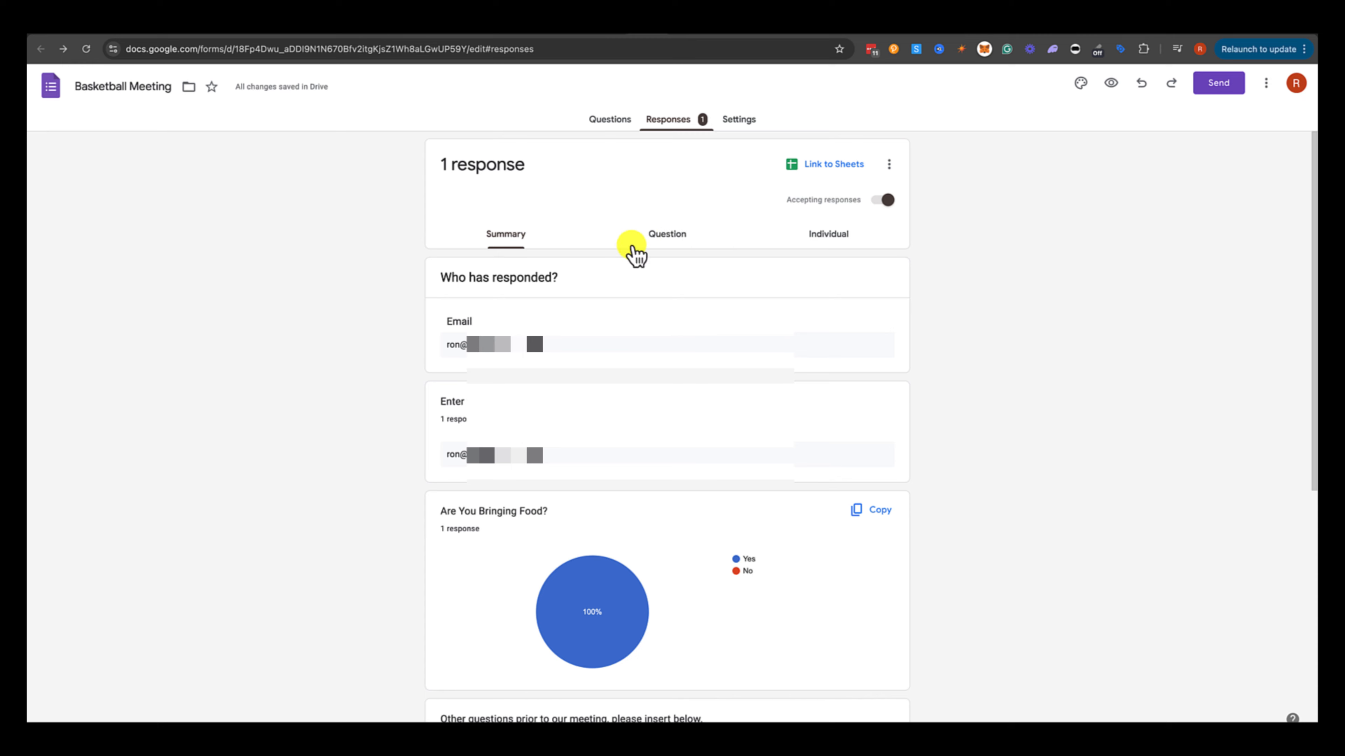
click(826, 239)
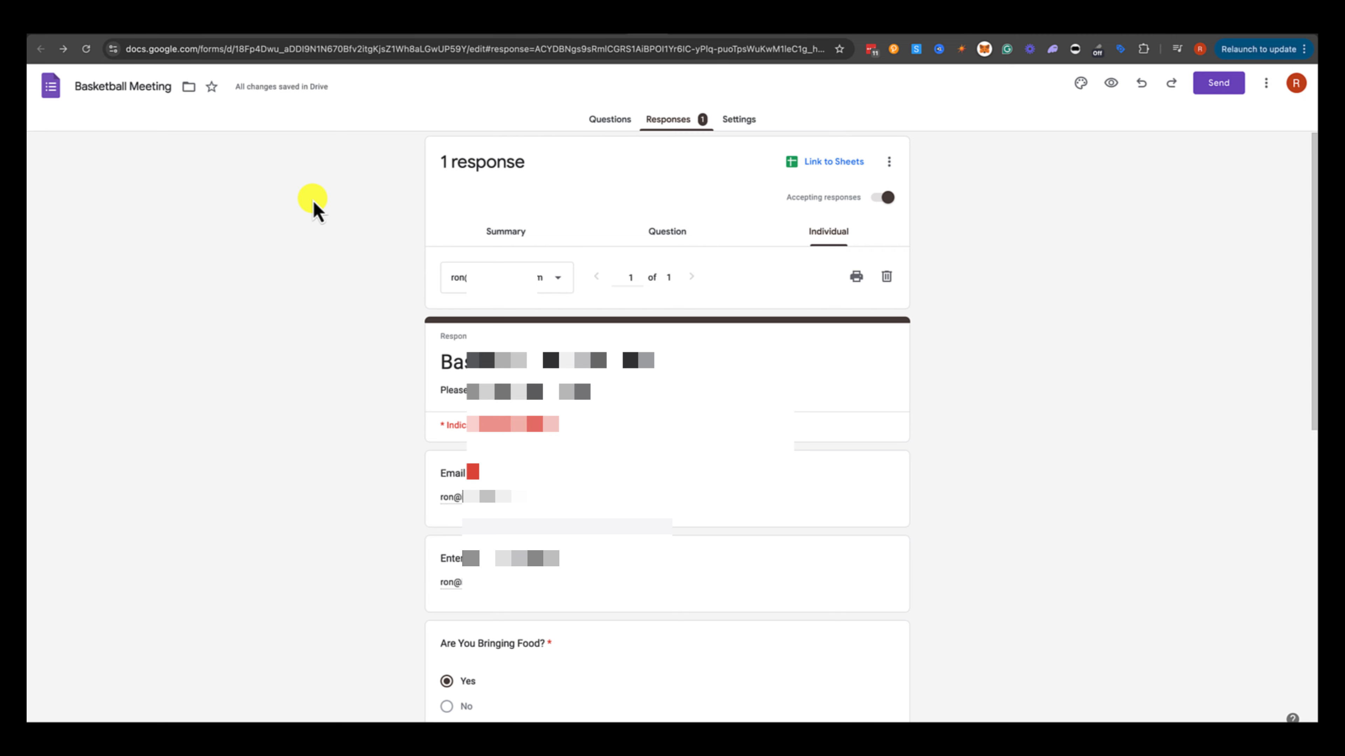
Step: Go to google.com, open Google Forms from the Google apps and start a blank form
click(610, 49)
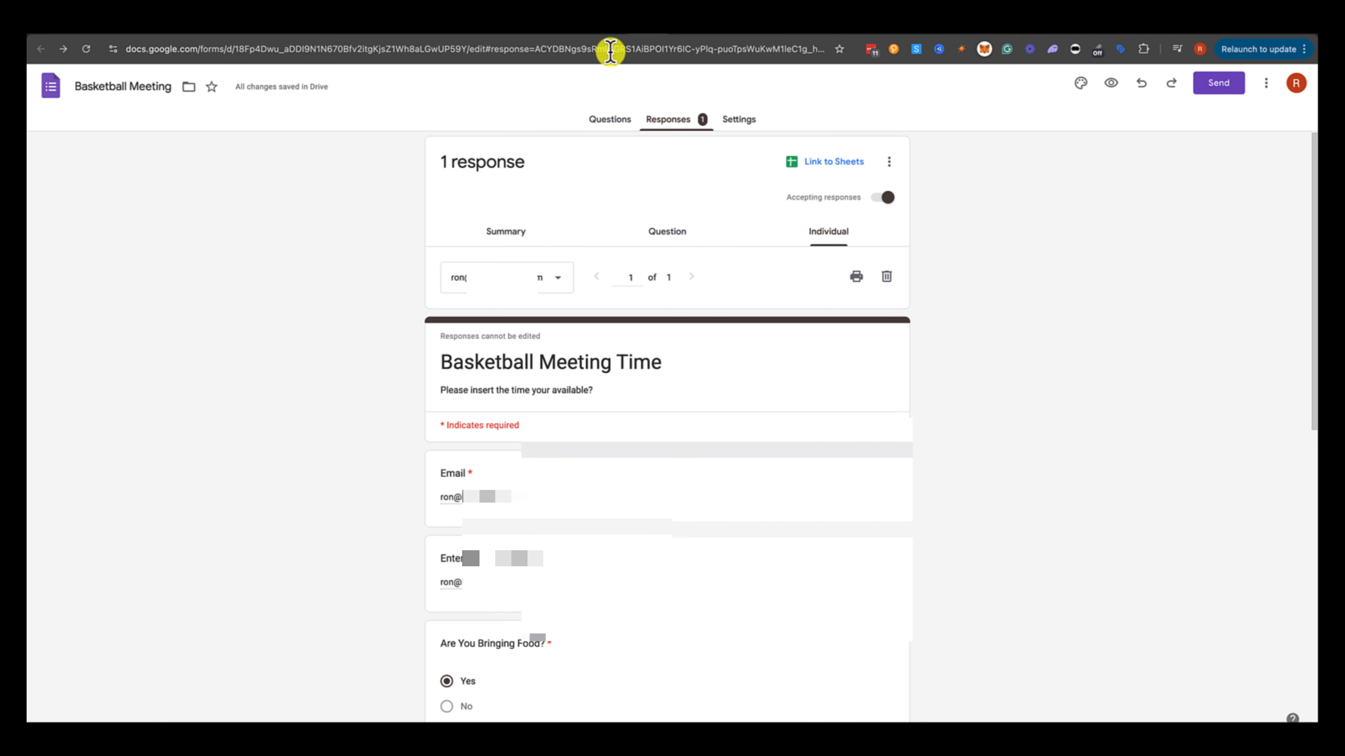
text(google.com)
key(Return)
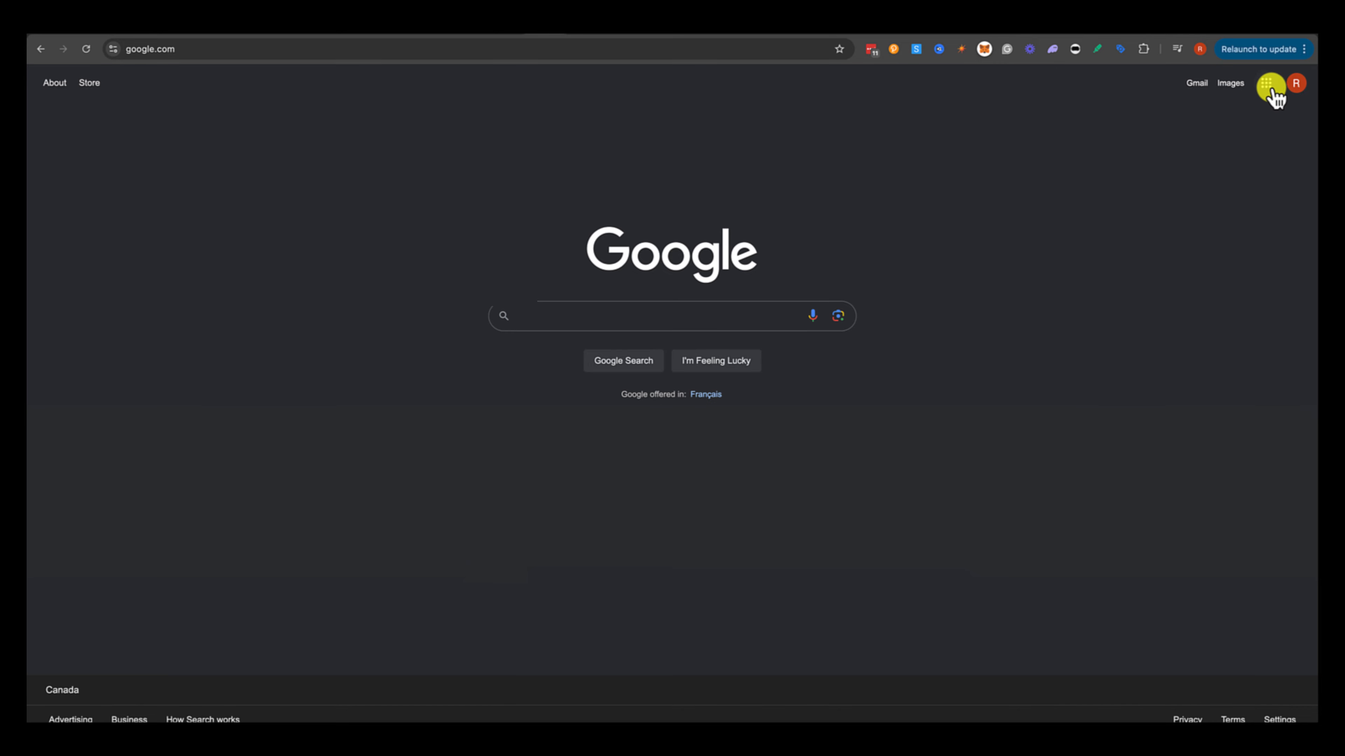
click(1266, 83)
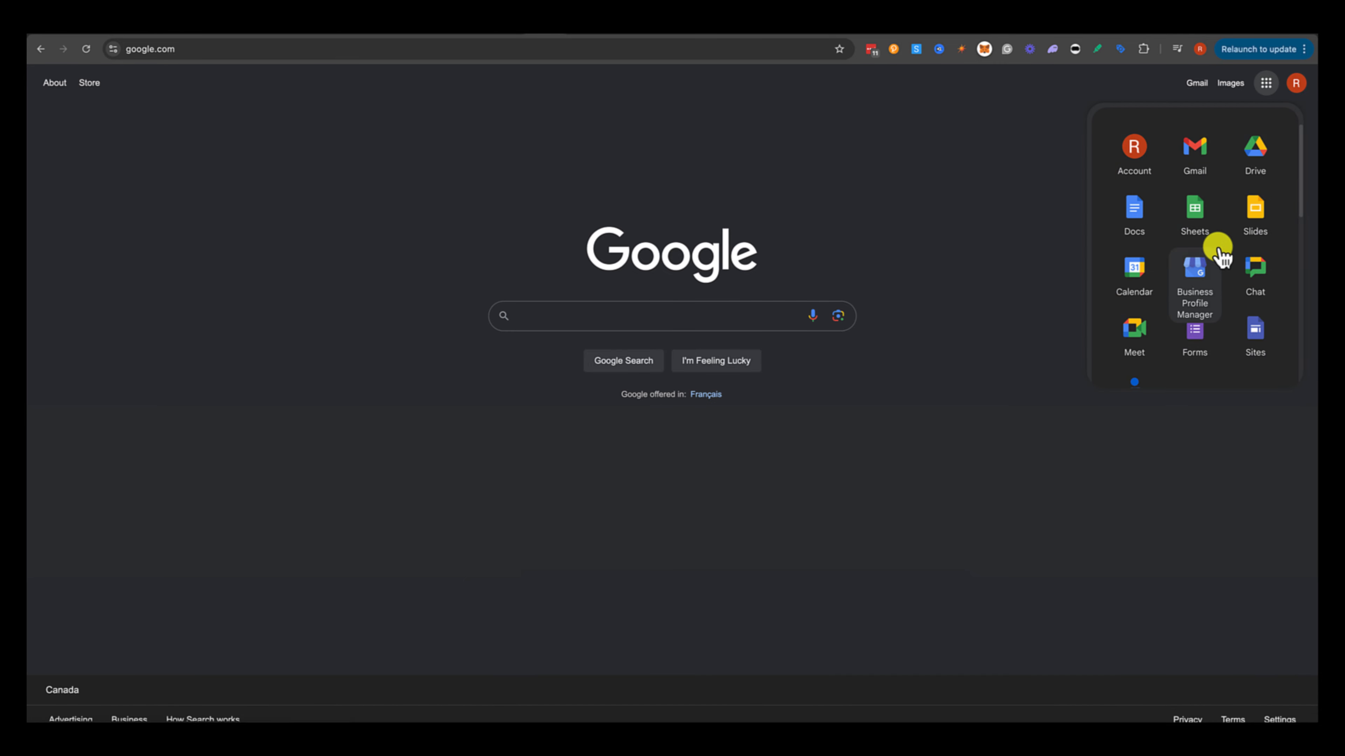
click(1194, 334)
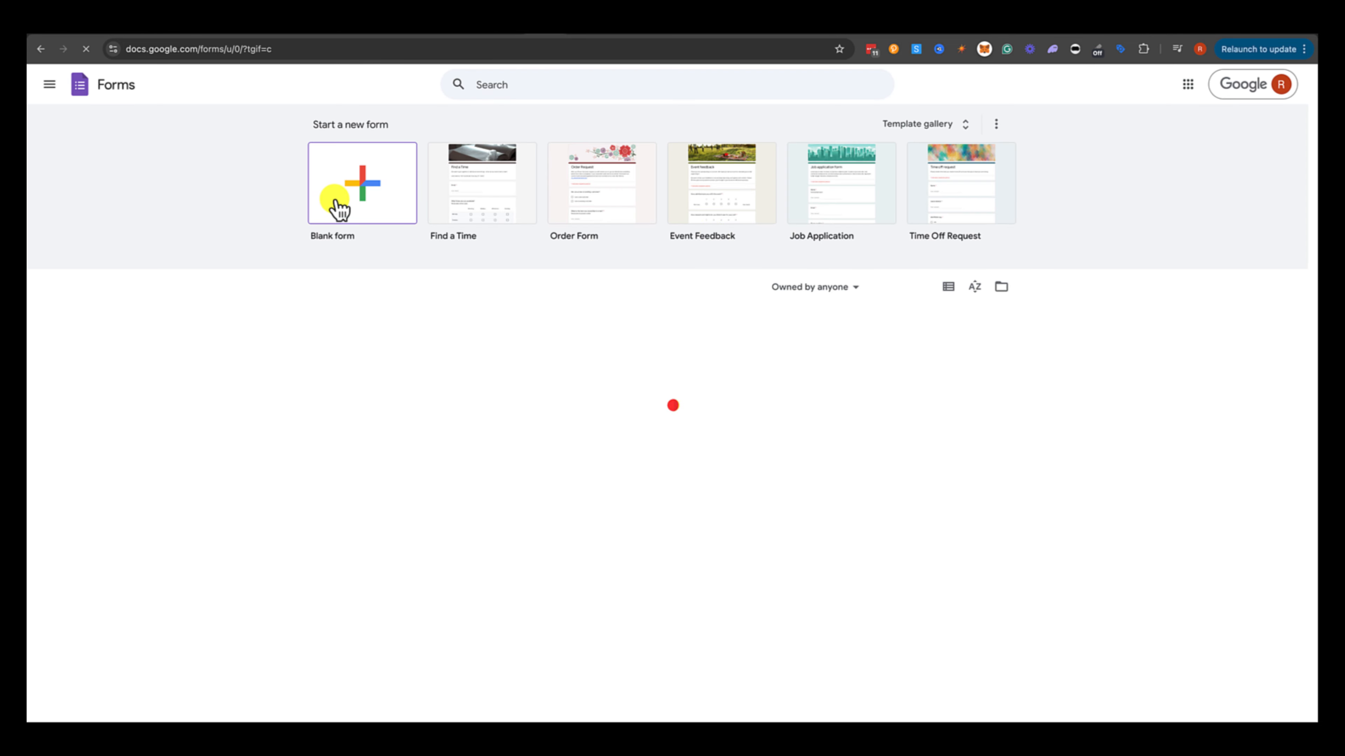
click(354, 195)
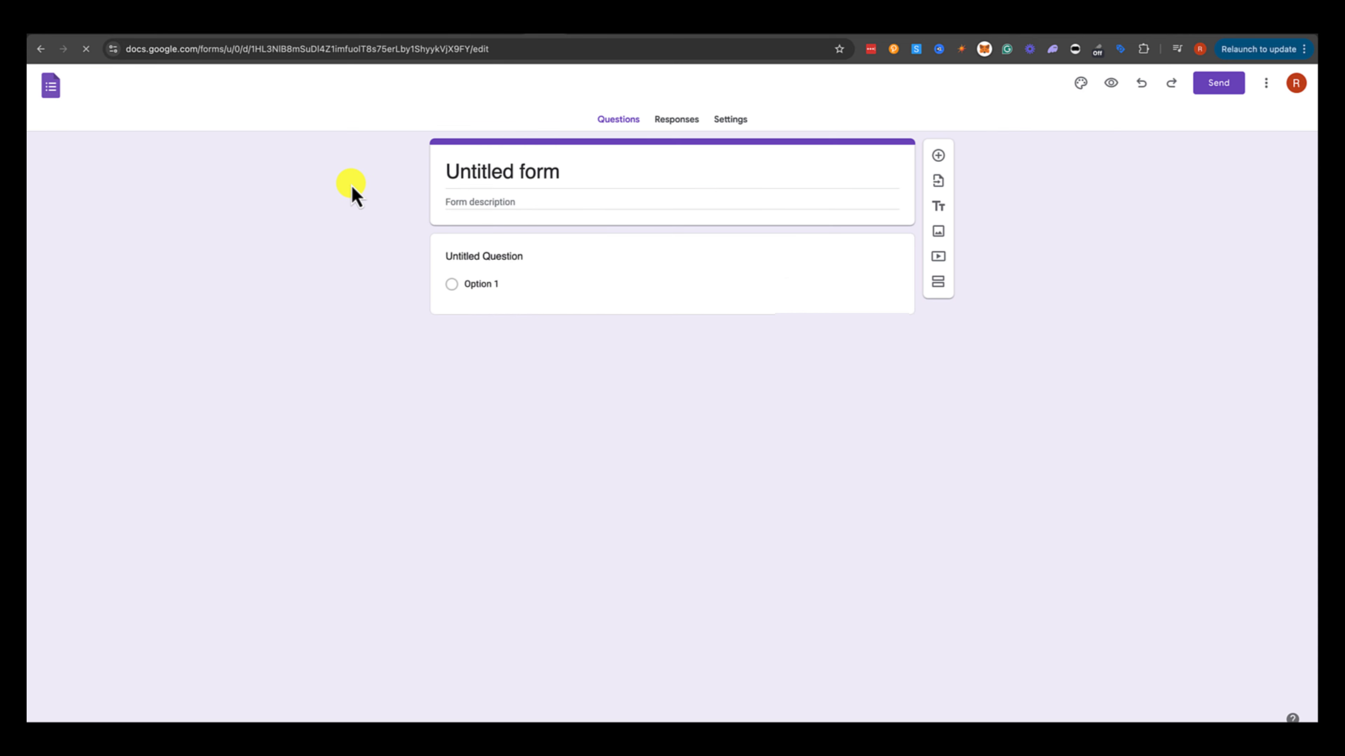
Step: Title the form "Hockey Meeting" and describe it as "Information to collect to see who's bringing food to our meeting."
click(485, 164)
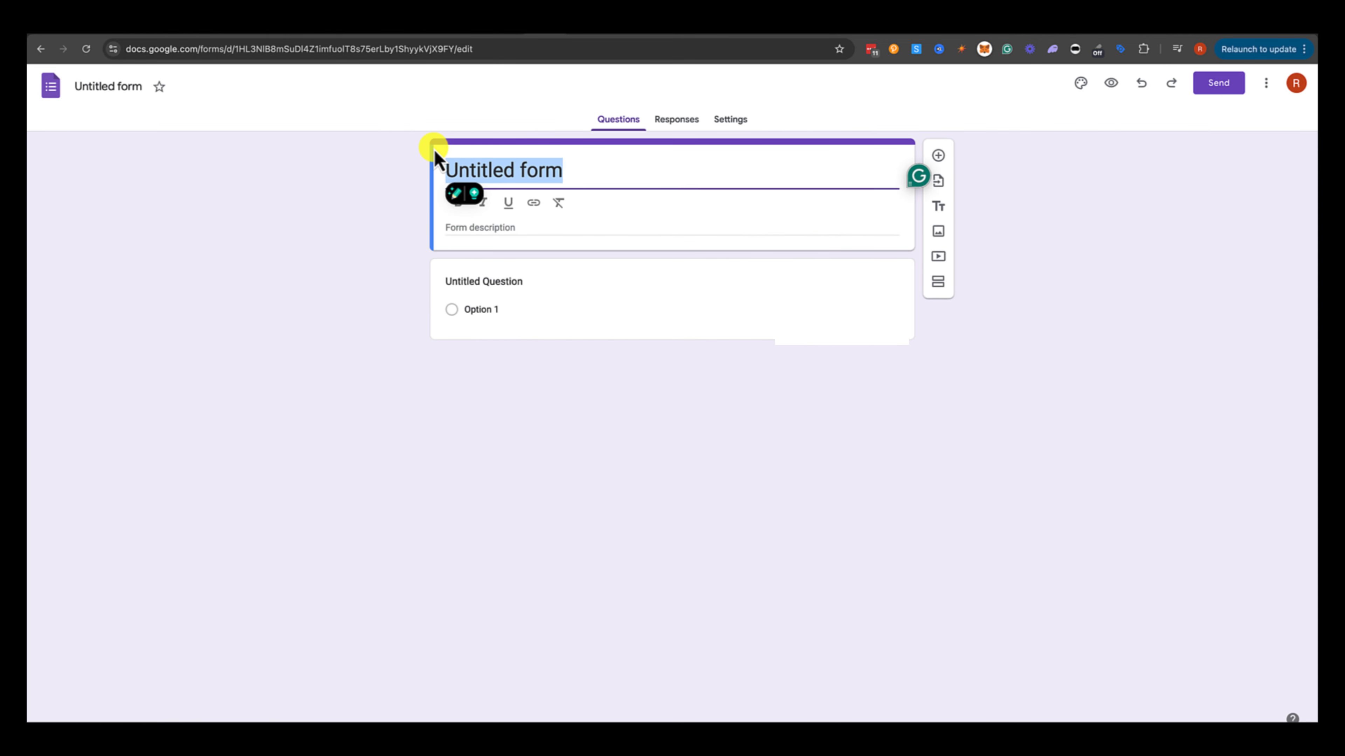
text(Hockey Meeting)
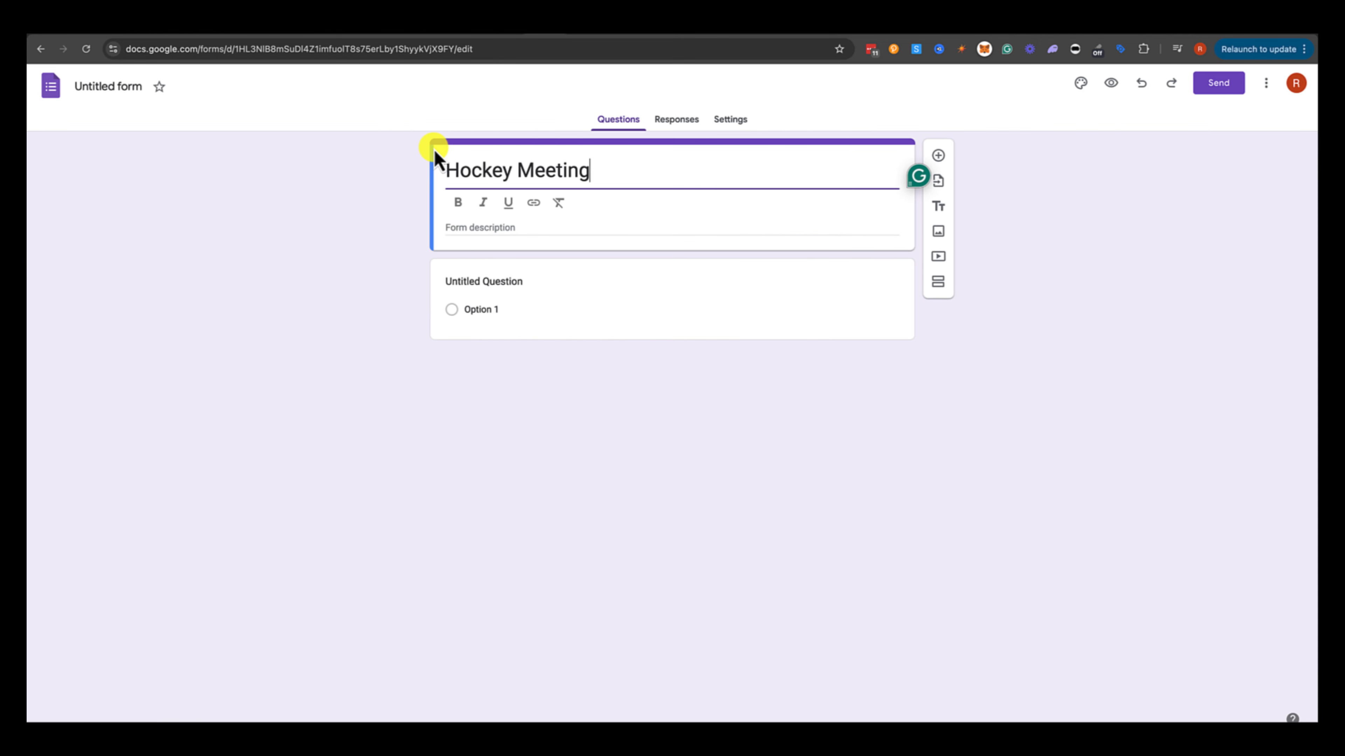
click(471, 226)
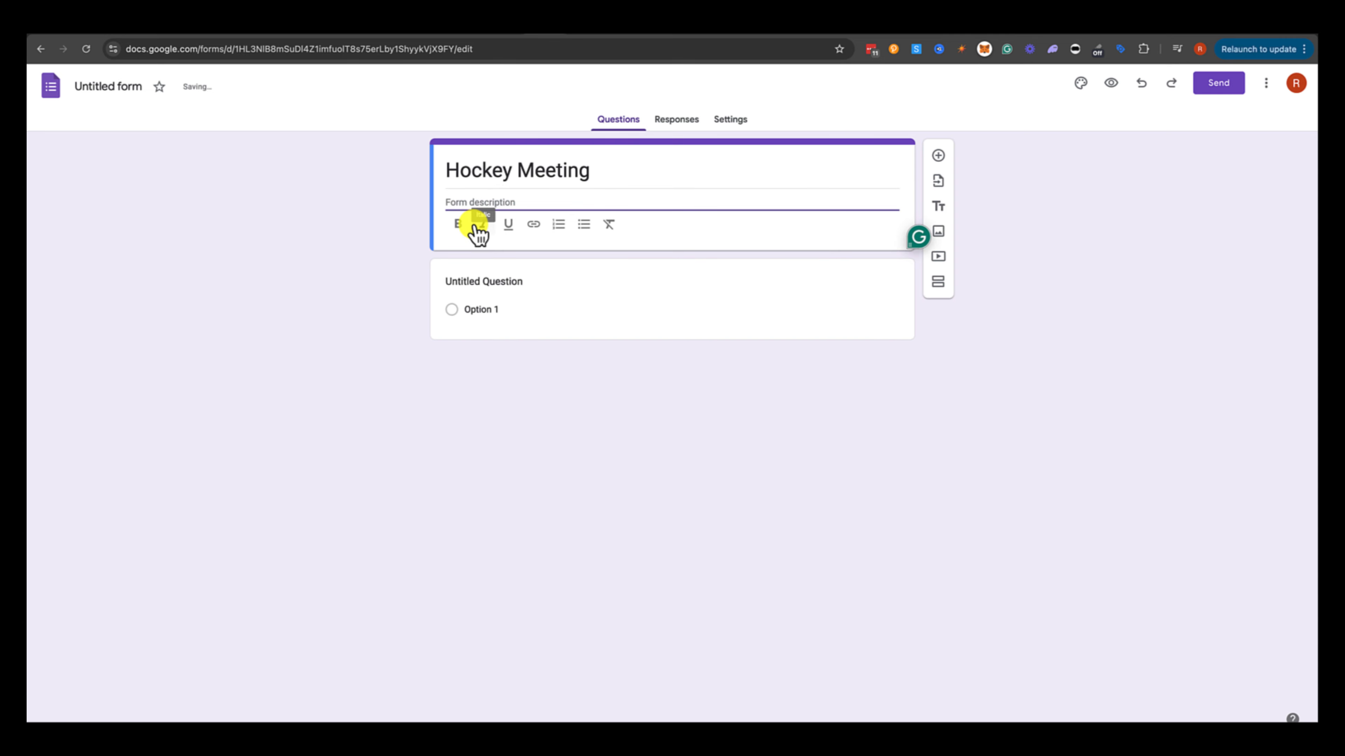
text(Inform)
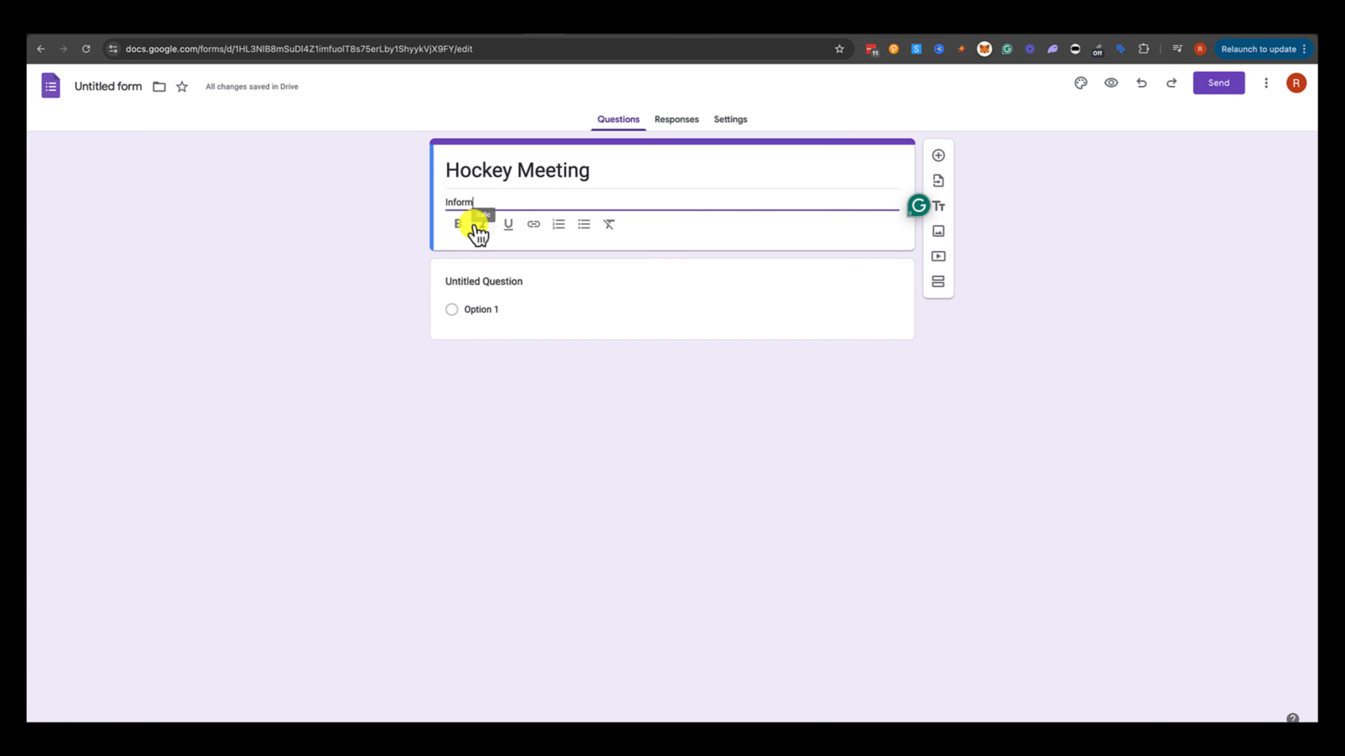
text(ation to collect to see who's bringing food to our meeting.)
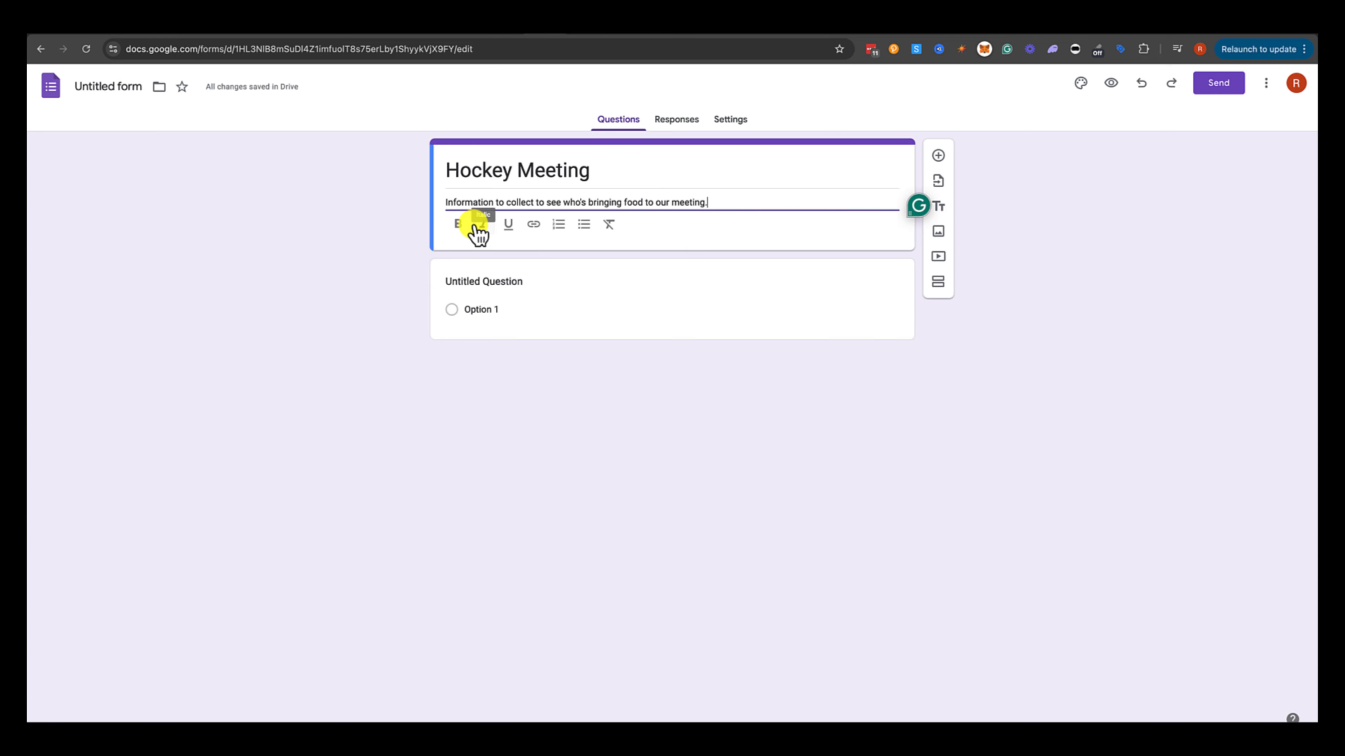
Step: Word the untitled question as "Are you bringing food?" and look over the question types, keeping Multiple choice
click(496, 281)
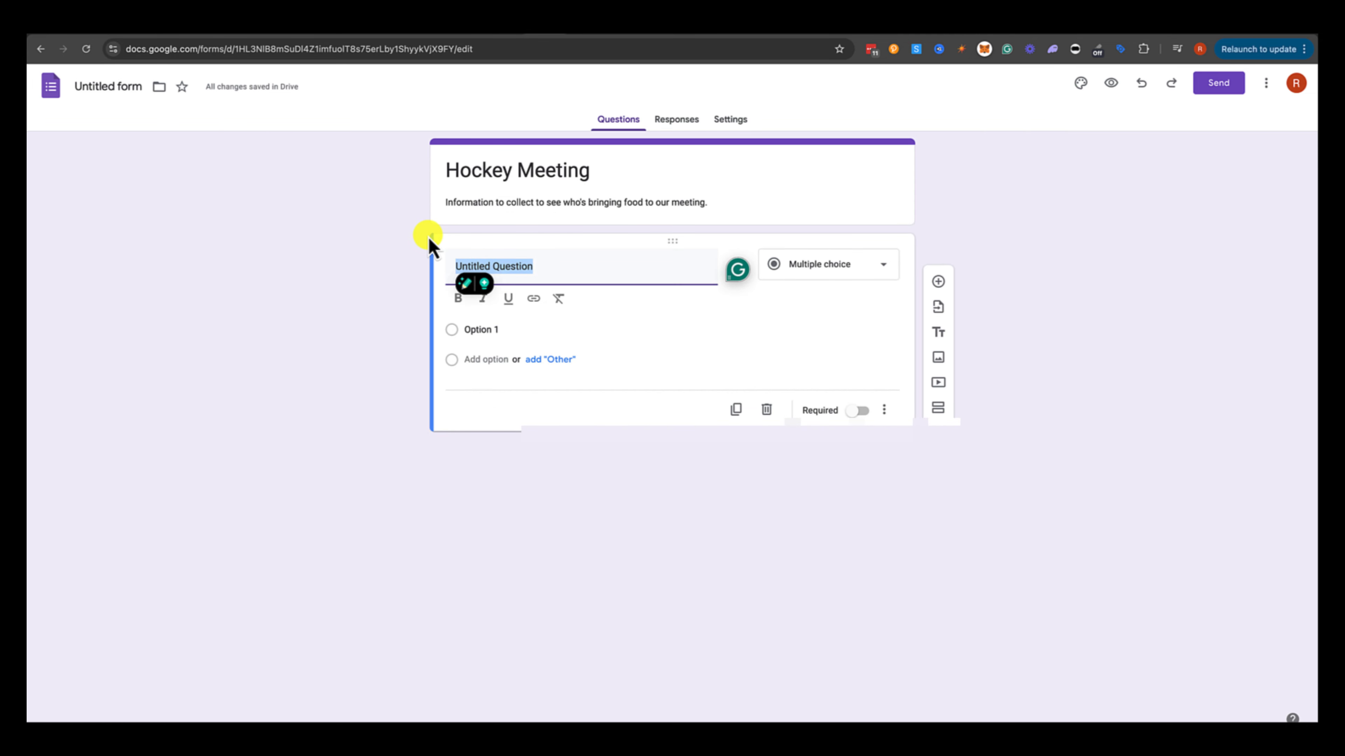
text(Are)
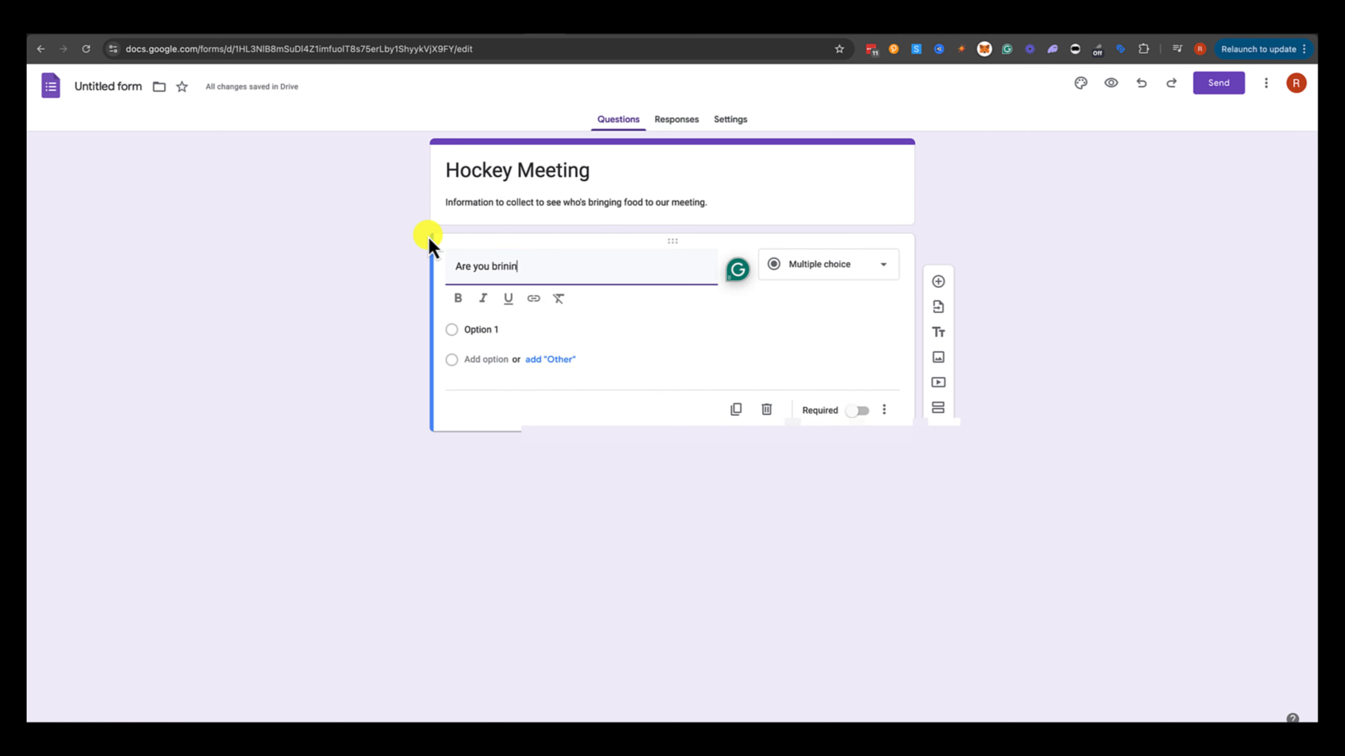
text( you bringing food?)
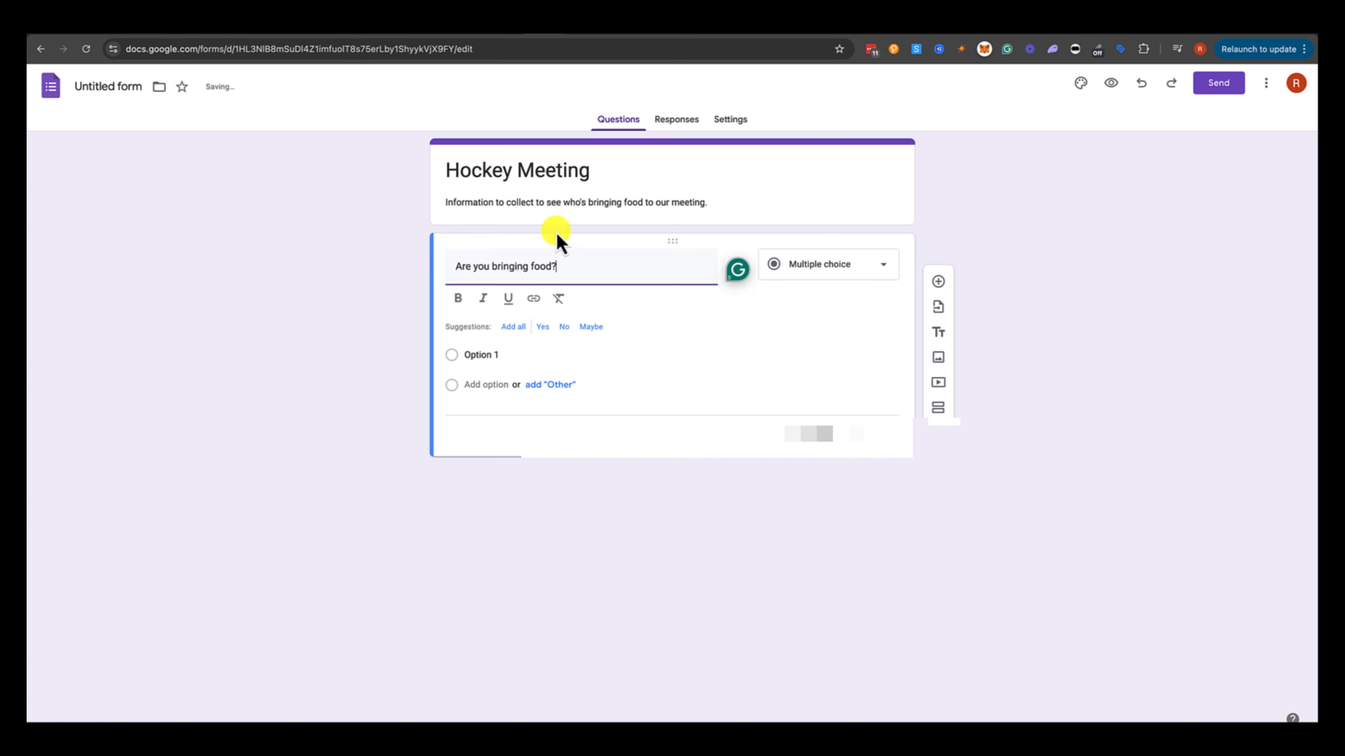
click(866, 268)
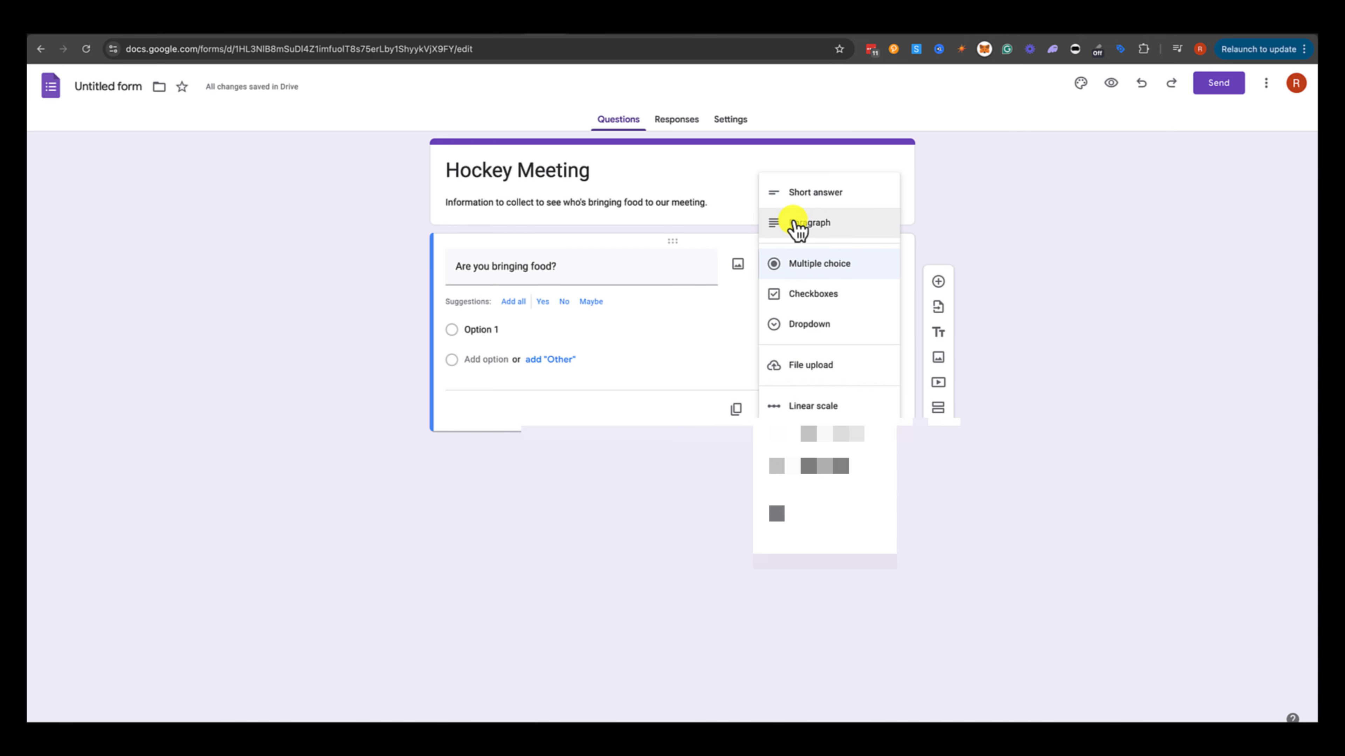
click(699, 324)
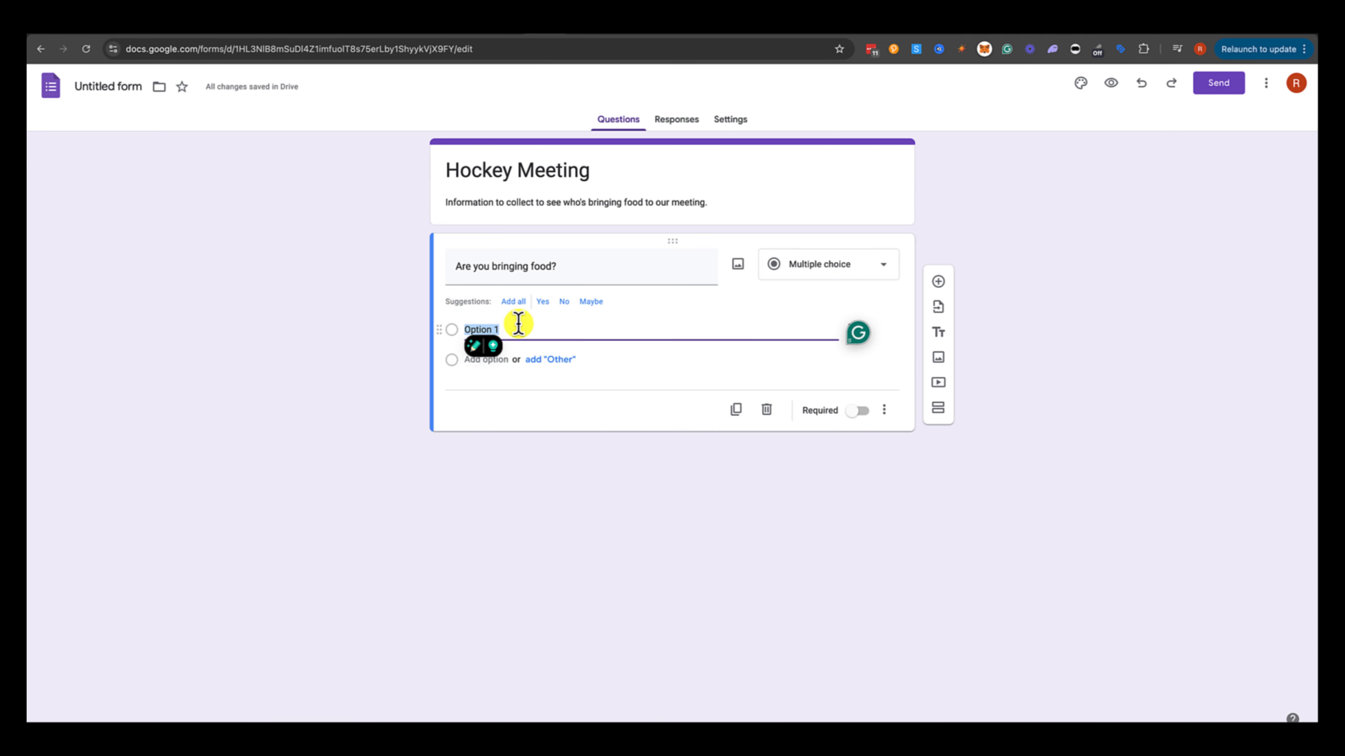
Step: Replace the default option of the food question with the answers Yes and No, and make the question required
click(546, 328)
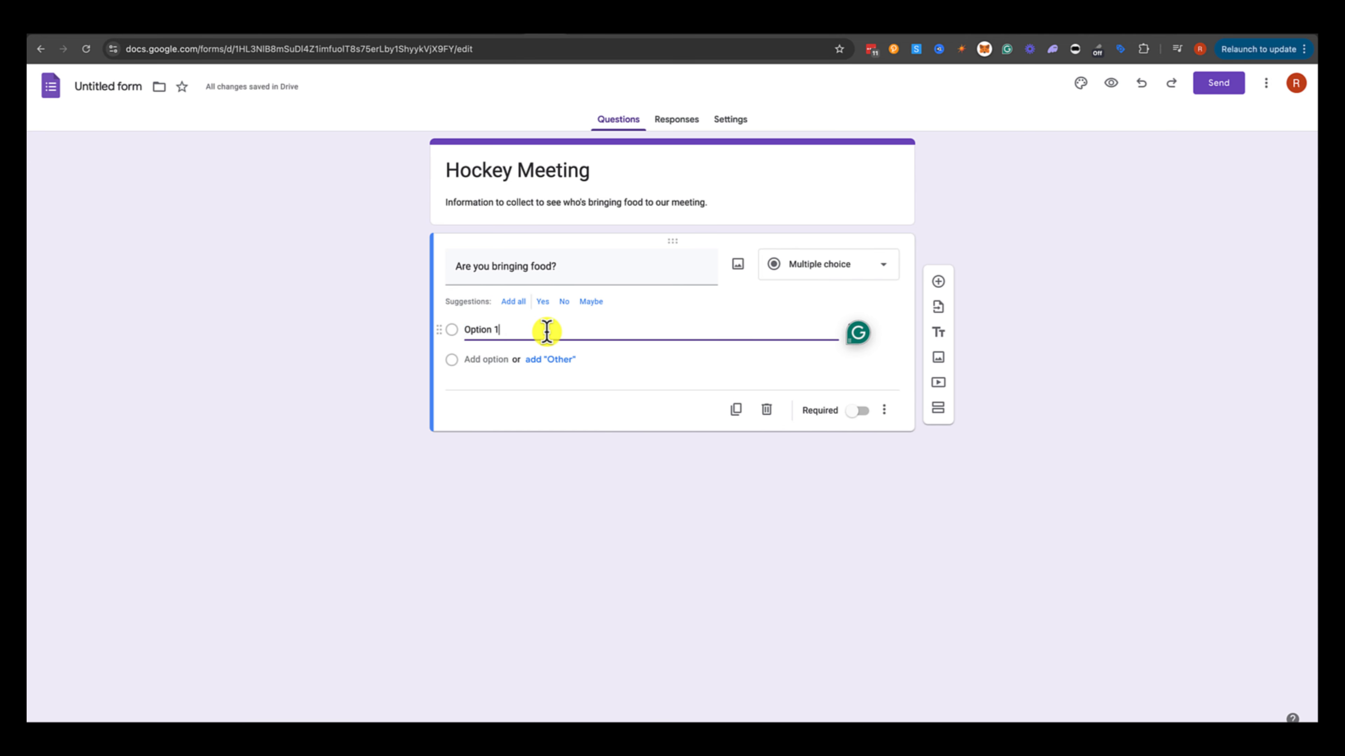
drag(519, 330, 463, 322)
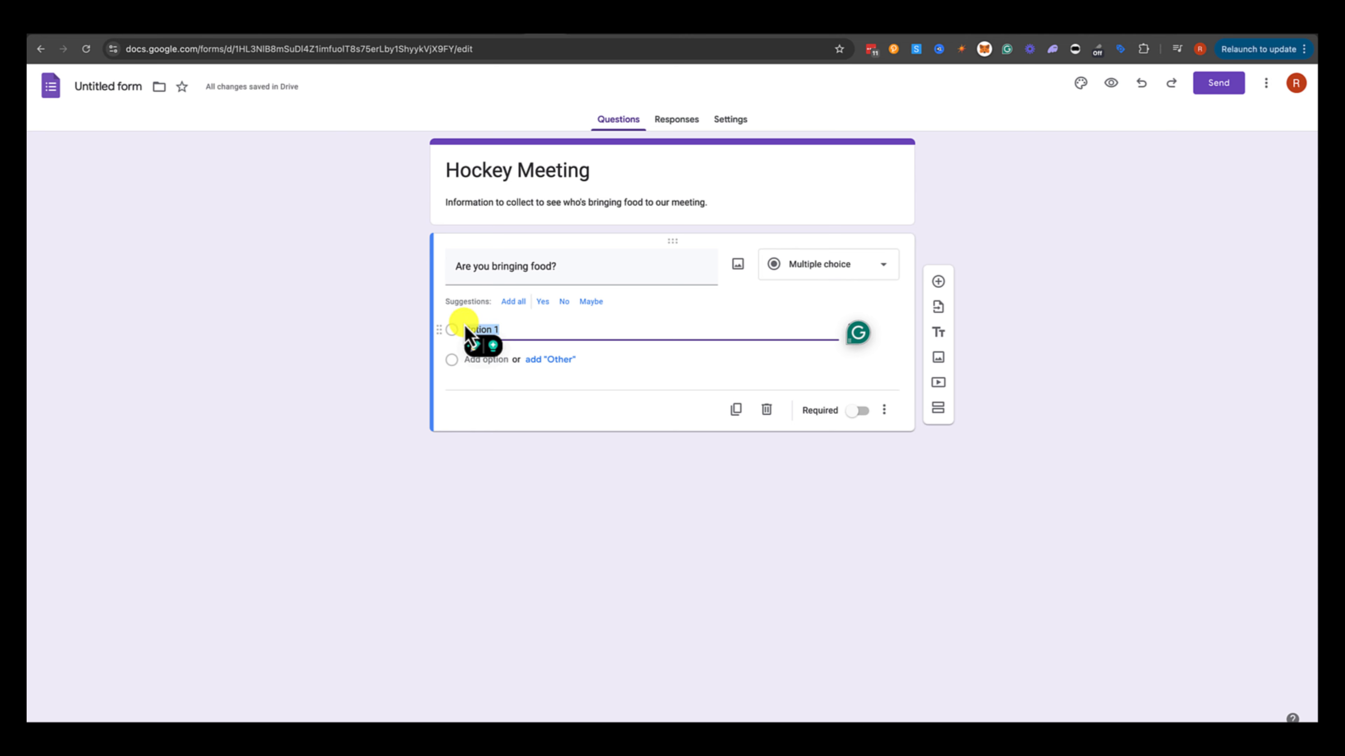
key(BackSpace)
click(493, 359)
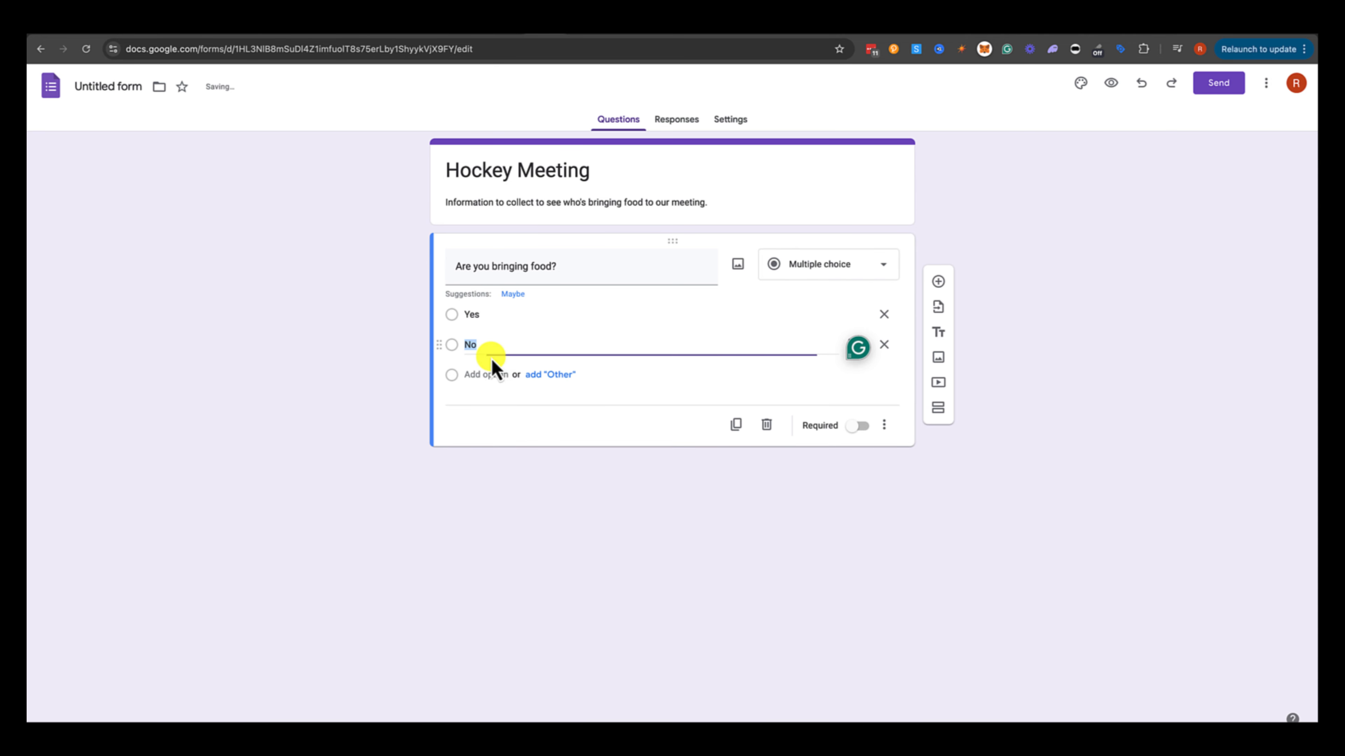
click(804, 519)
click(858, 427)
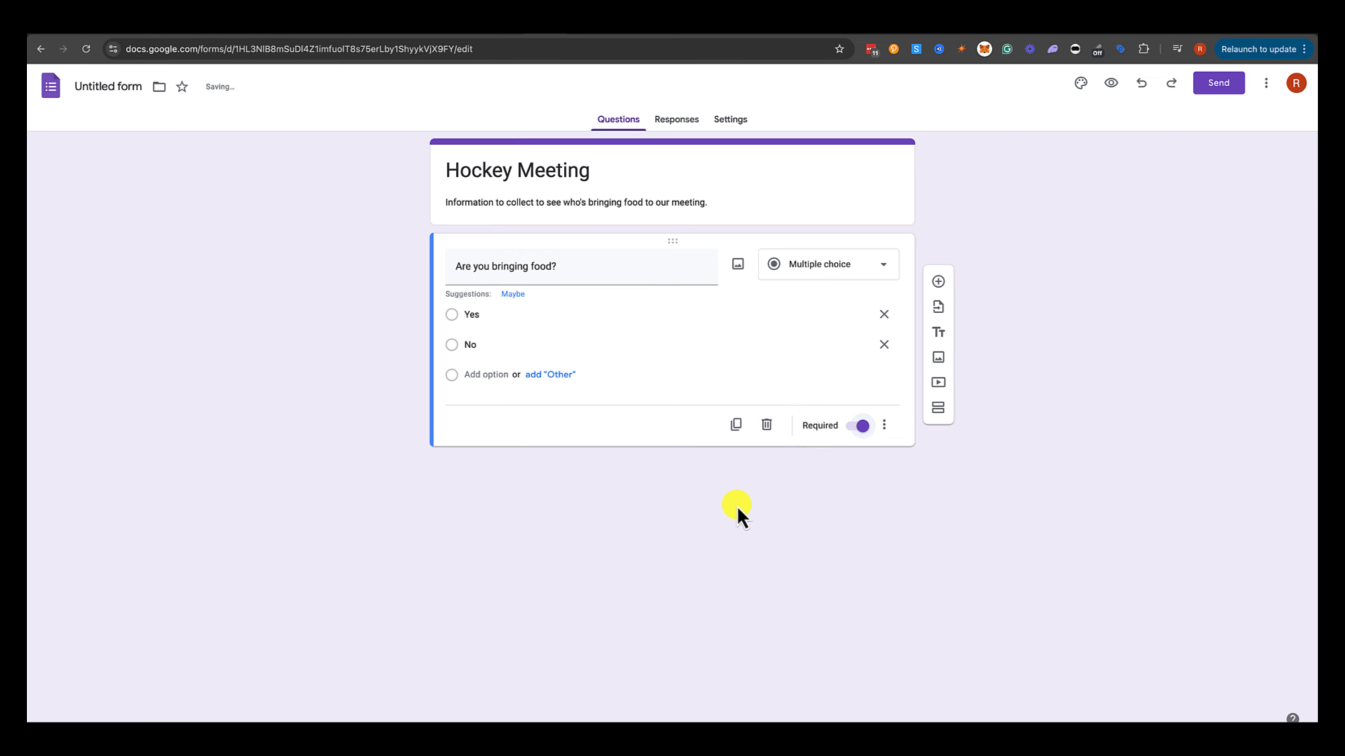
Step: Add a second question of type File upload, accept respondent uploads to Drive, and title it "Please upload ID"
click(938, 281)
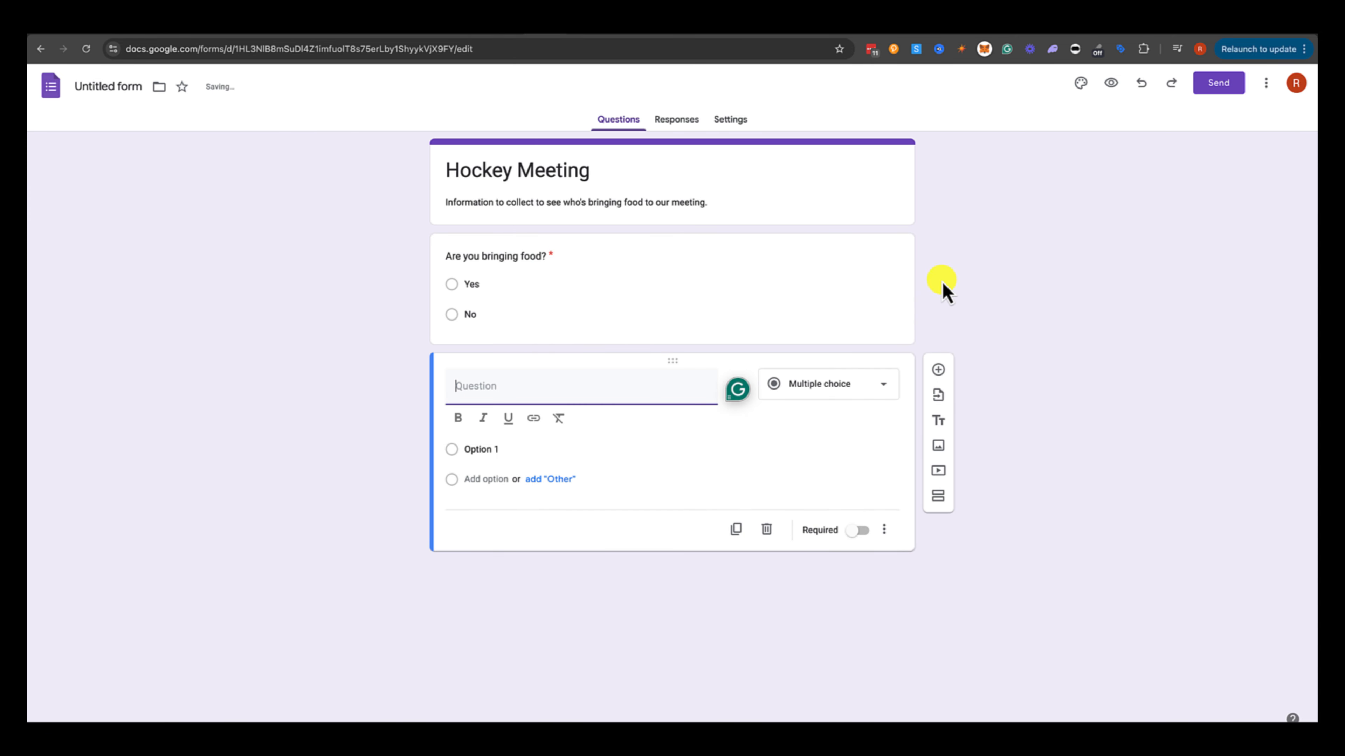
click(827, 385)
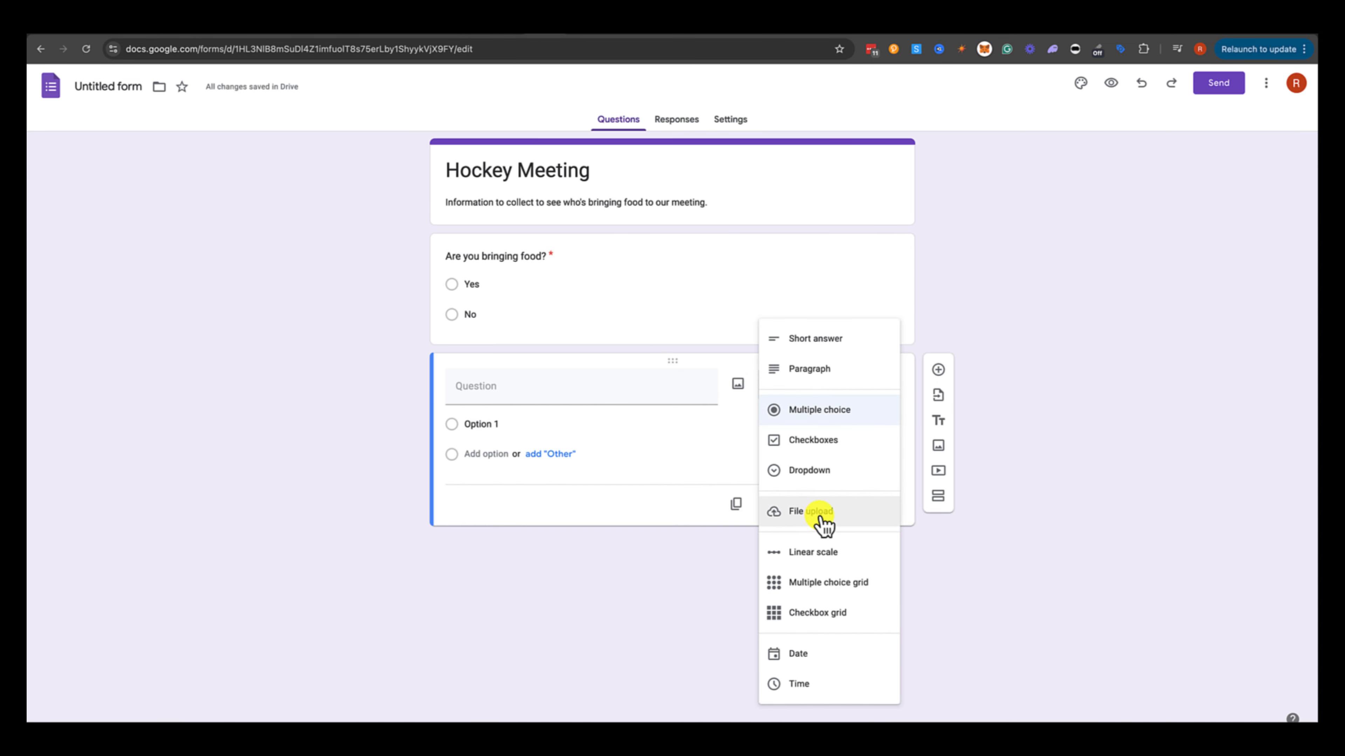
click(819, 519)
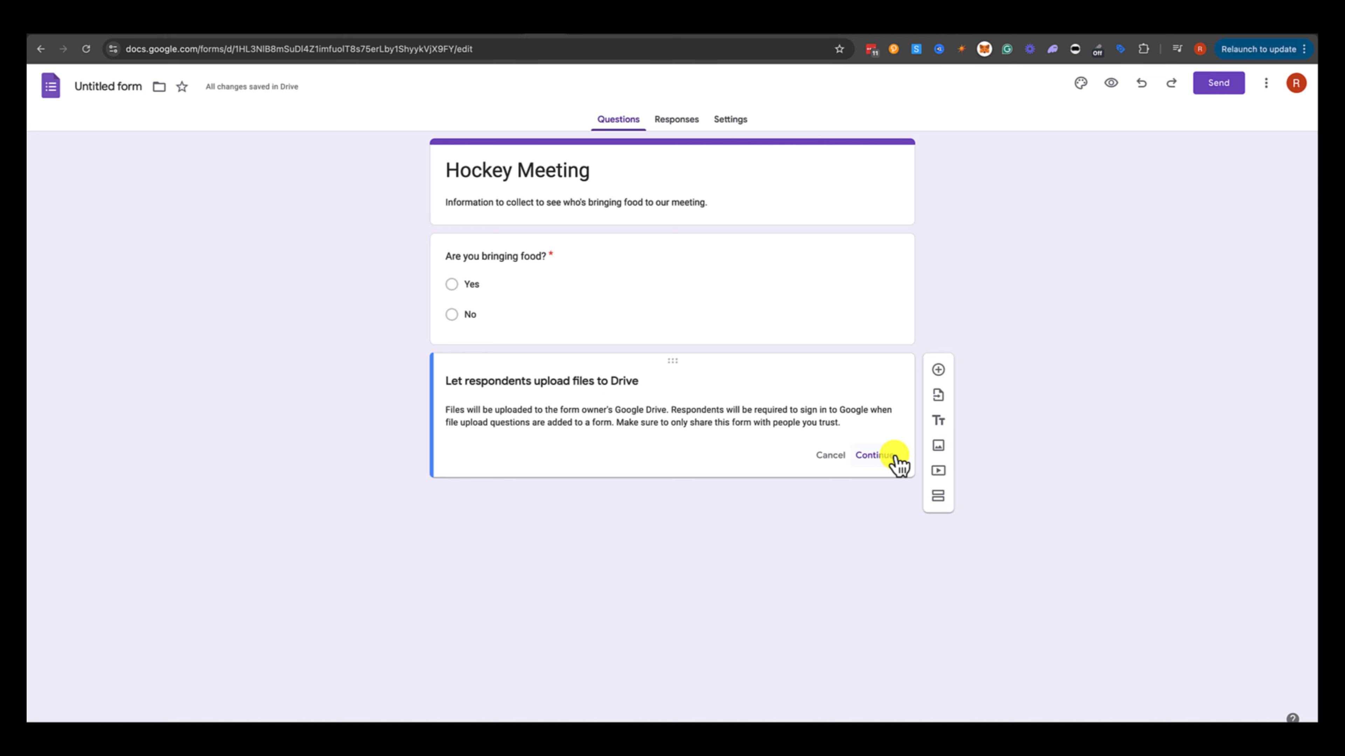
click(875, 455)
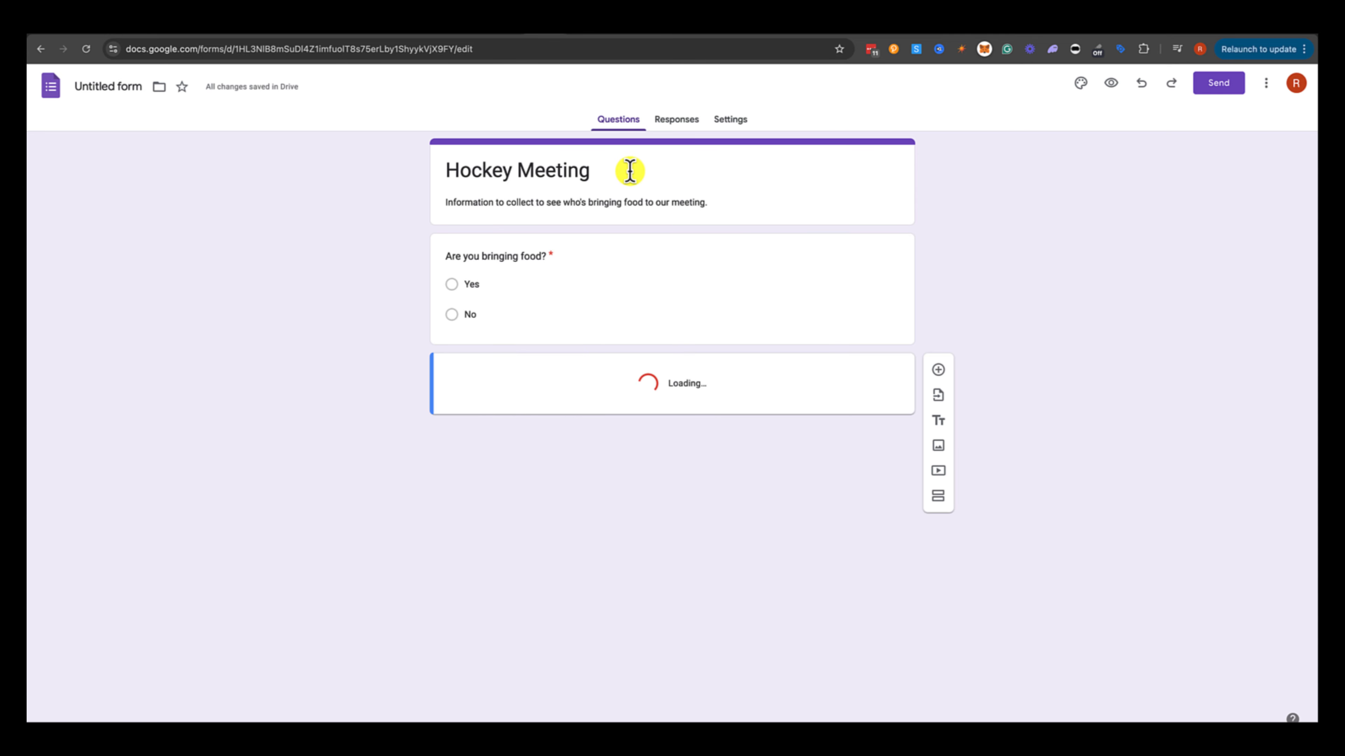
text(Please upload ID)
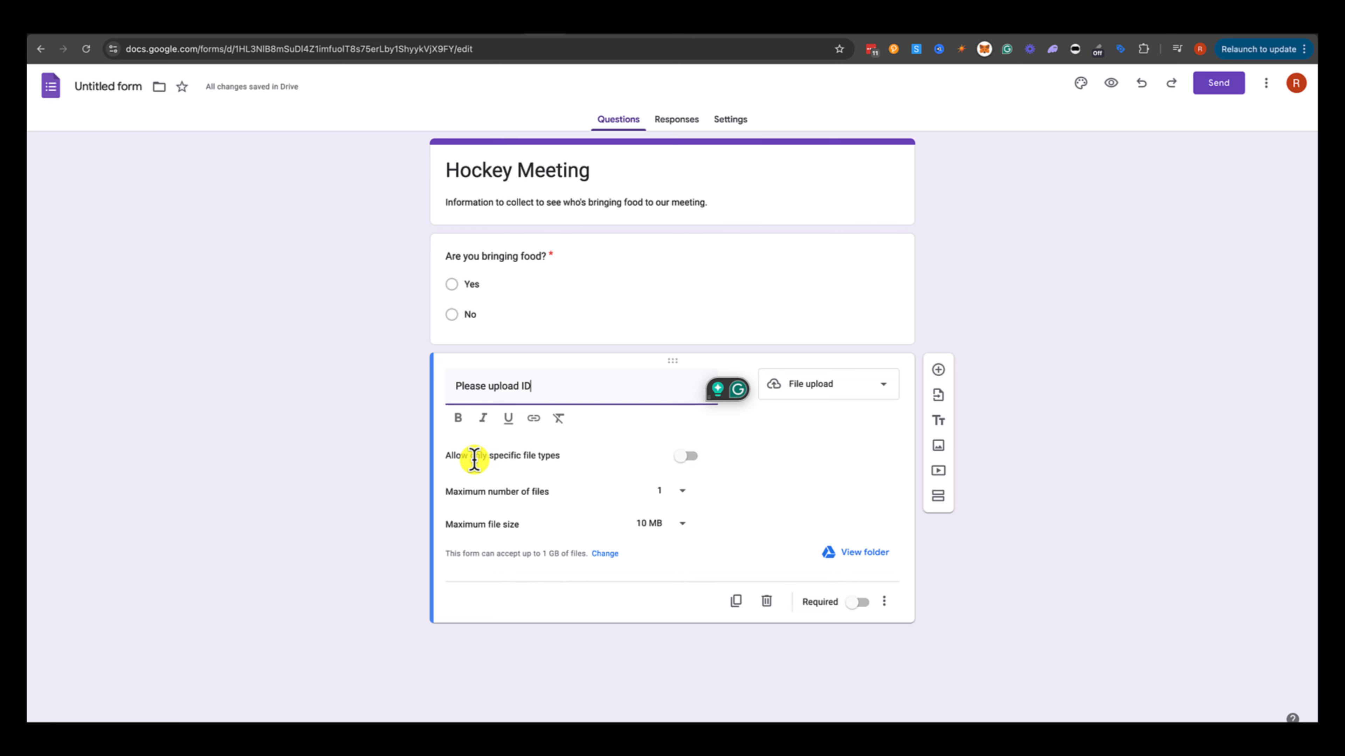
Step: Restrict the ID upload to Document, PDF, Drawing and Image files, and make the question required
click(685, 457)
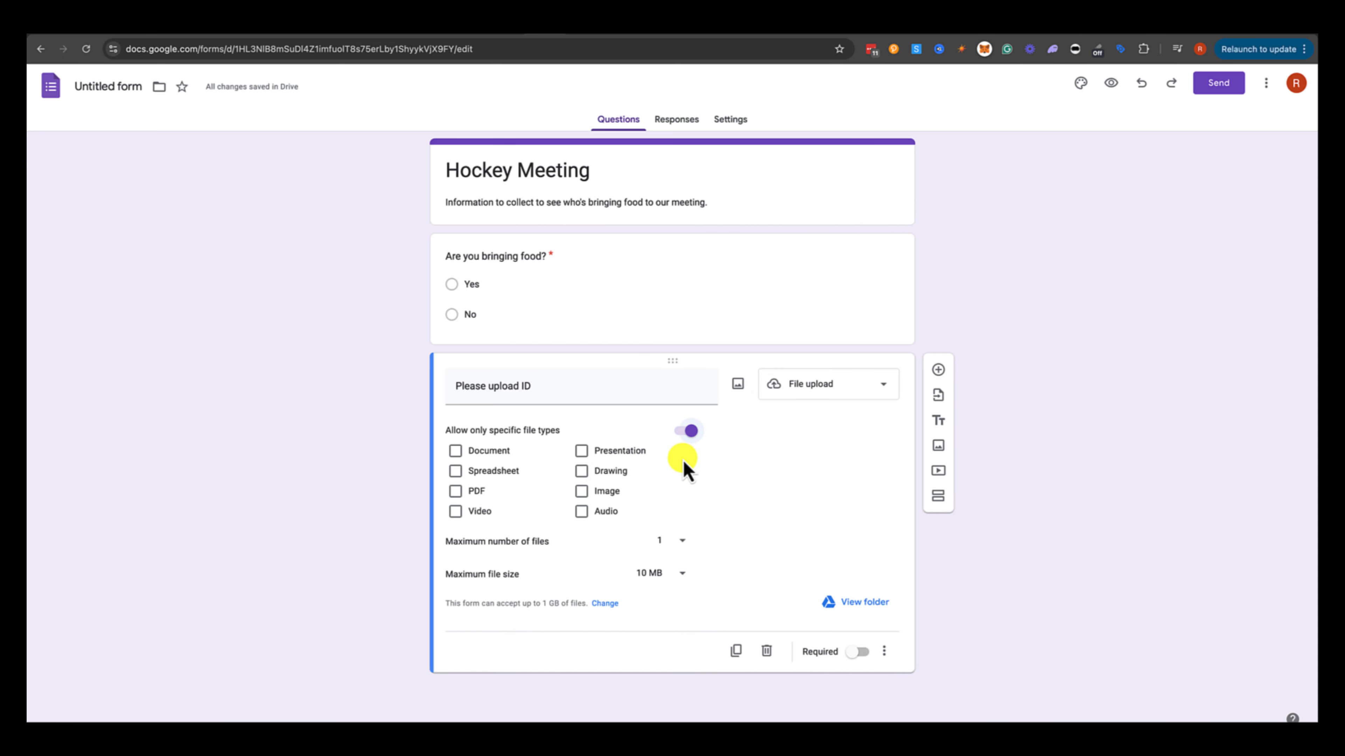
click(455, 491)
click(583, 491)
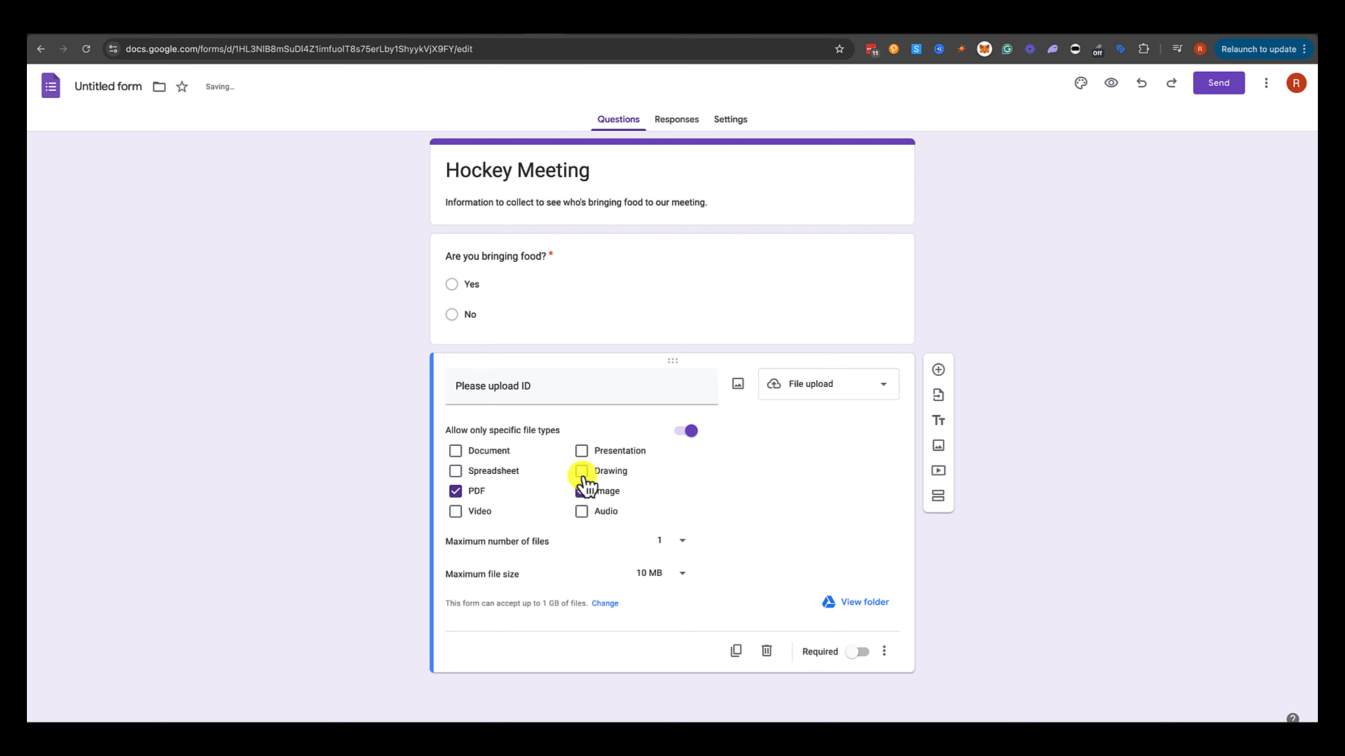
click(582, 472)
click(455, 451)
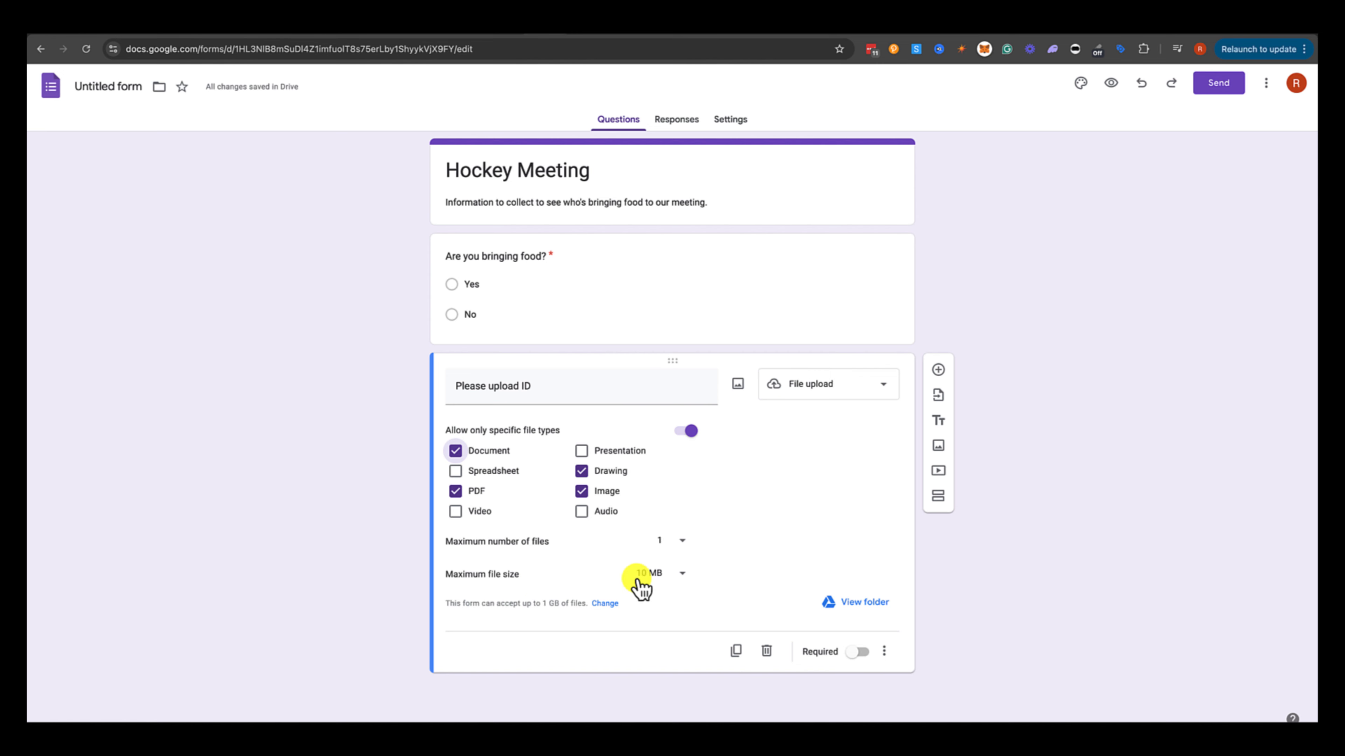
click(860, 653)
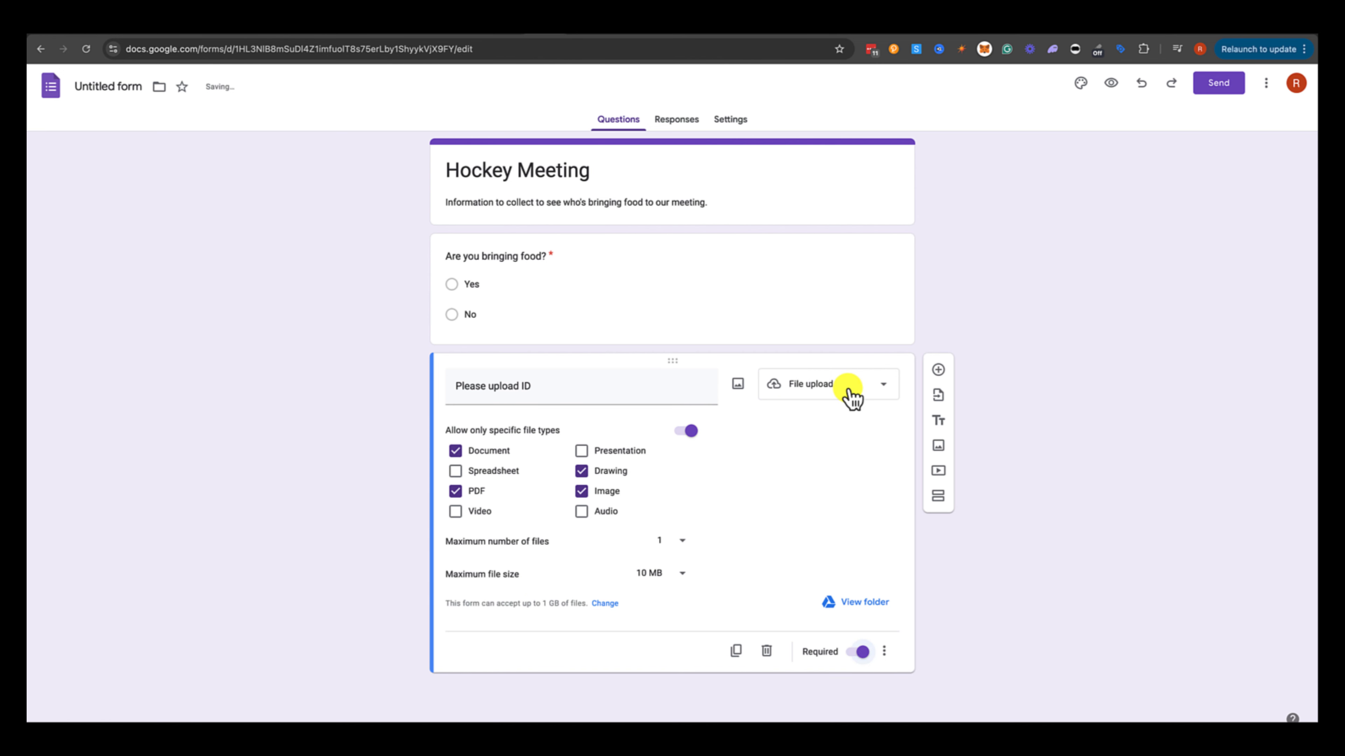
Step: Preview the Hockey Meeting form
click(1113, 85)
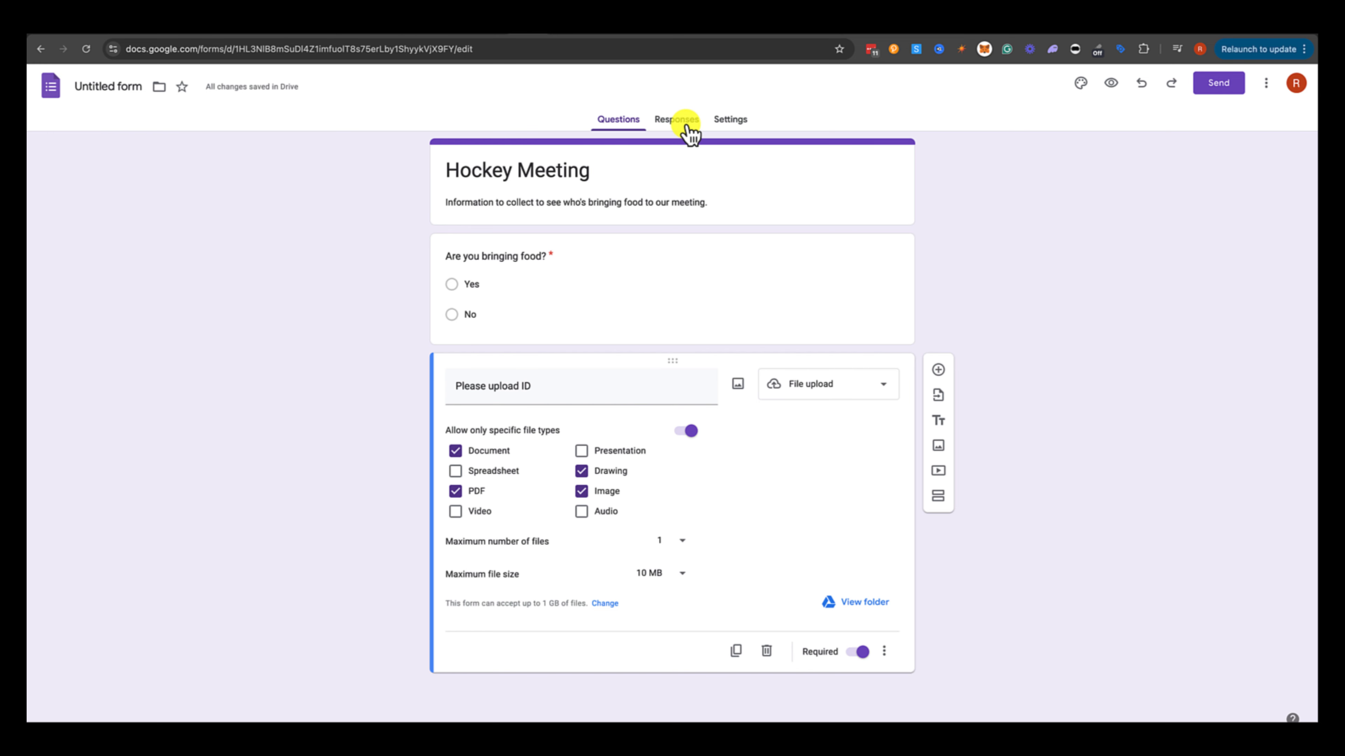